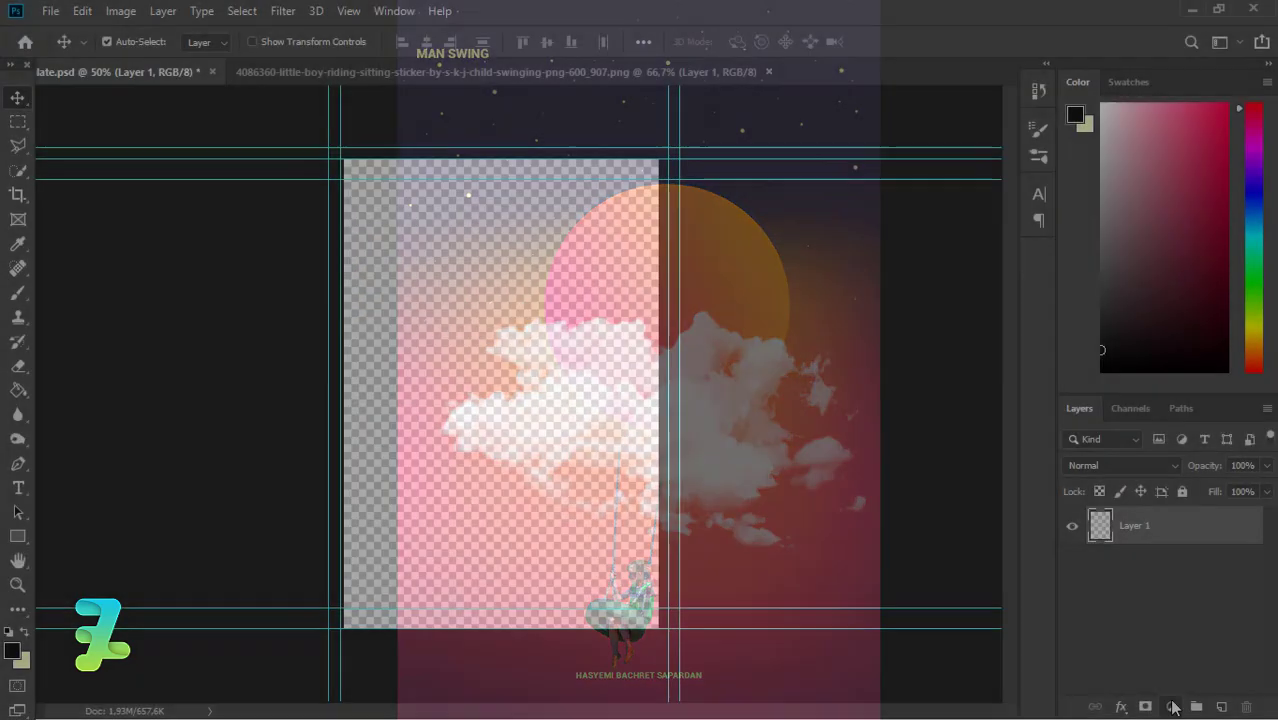
# - Add a gradient fill layer starting from the Blue, Yellow, Blue preset
pyautogui.click(1172, 707)
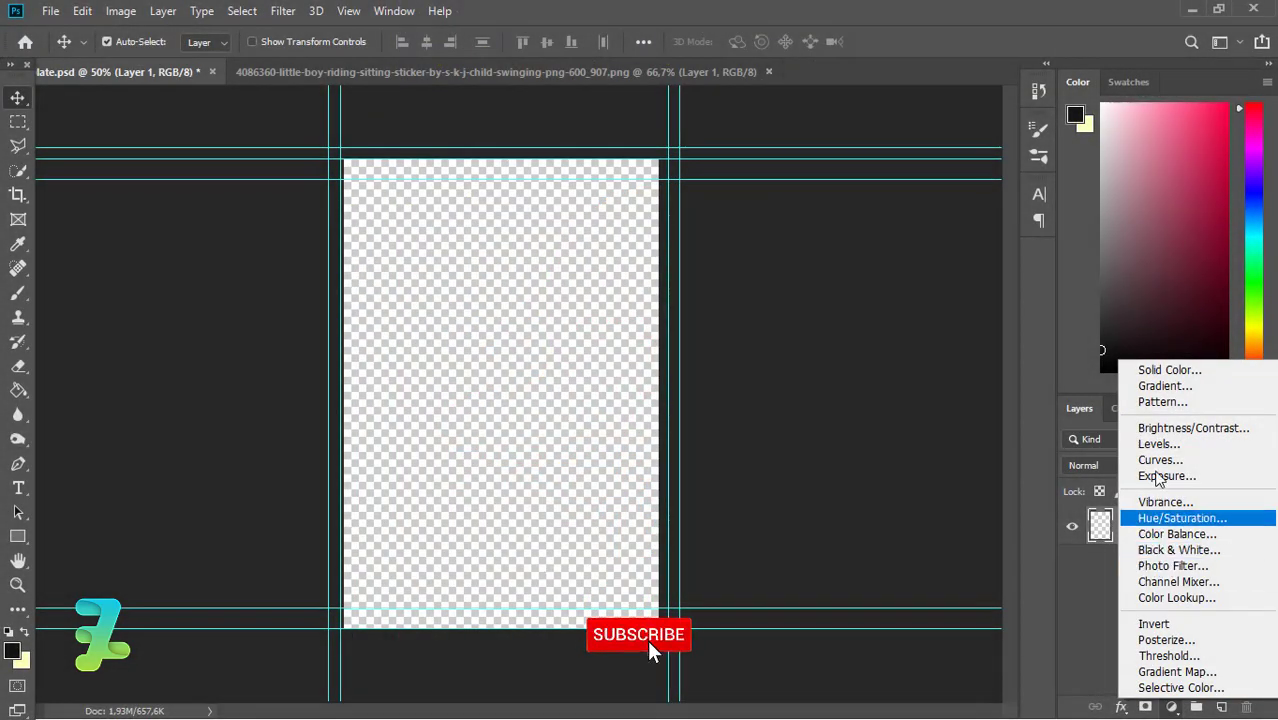
pyautogui.click(1164, 385)
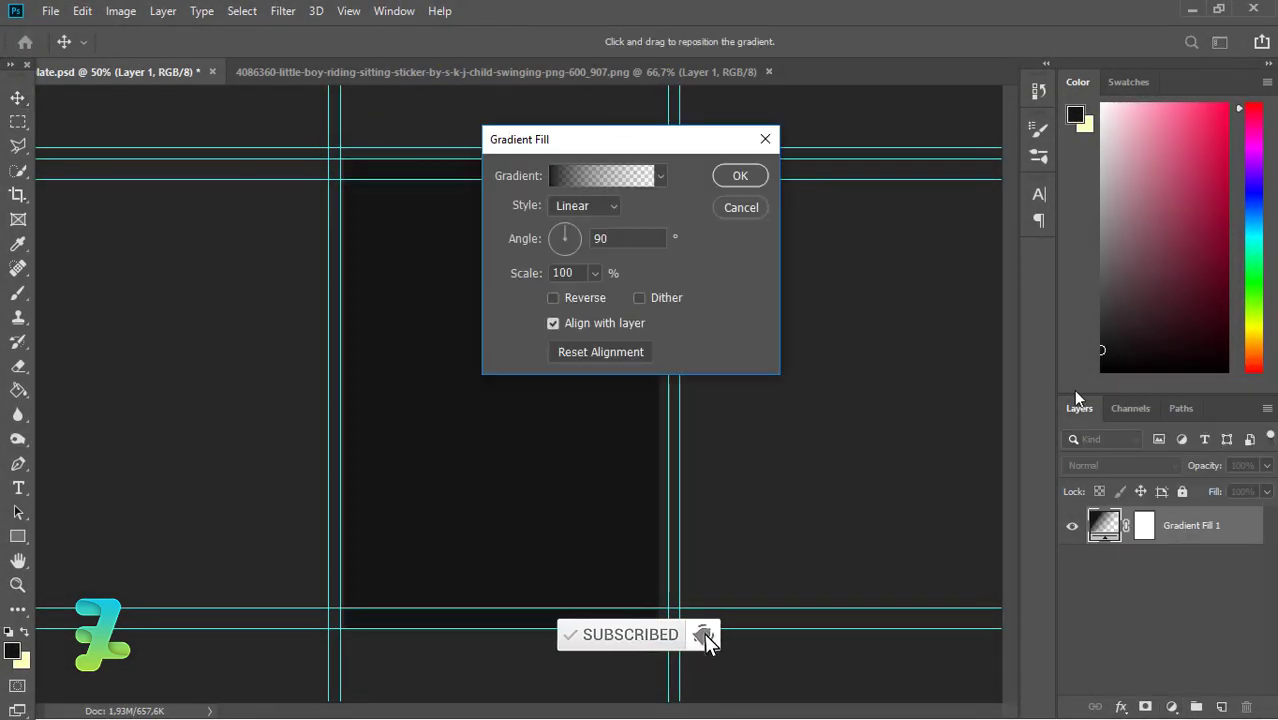
pyautogui.click(596, 177)
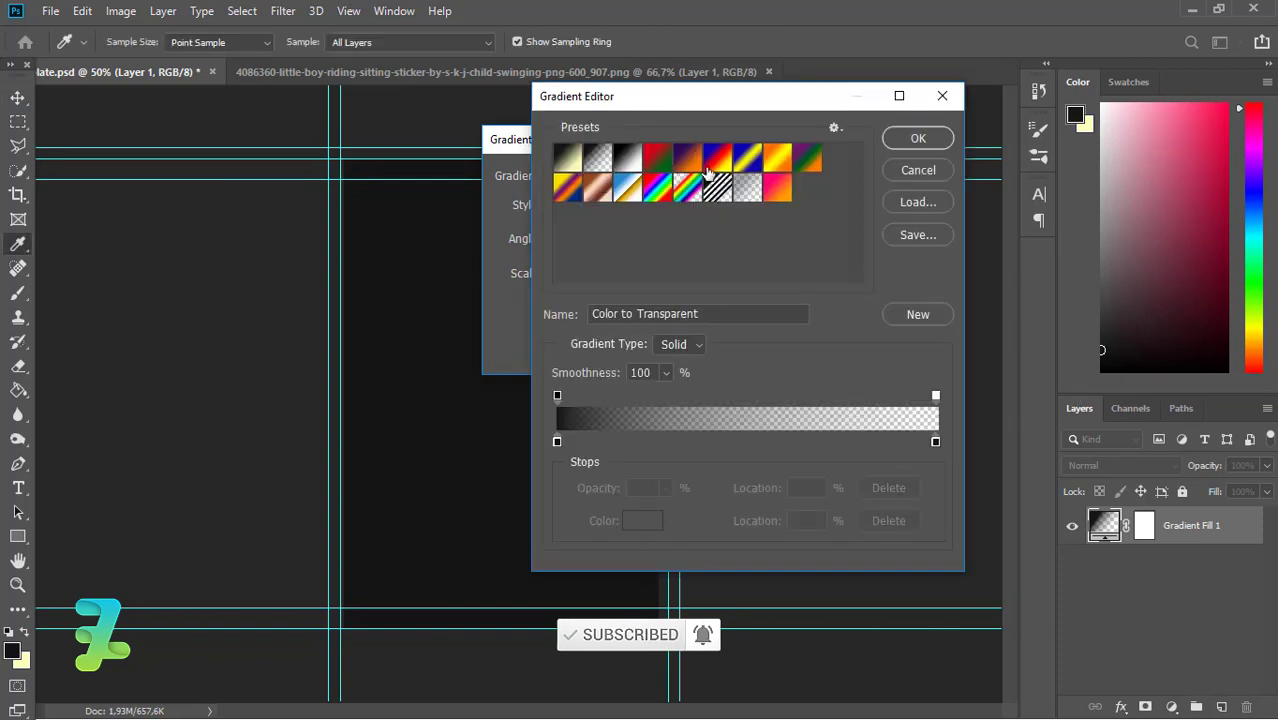
pyautogui.click(758, 165)
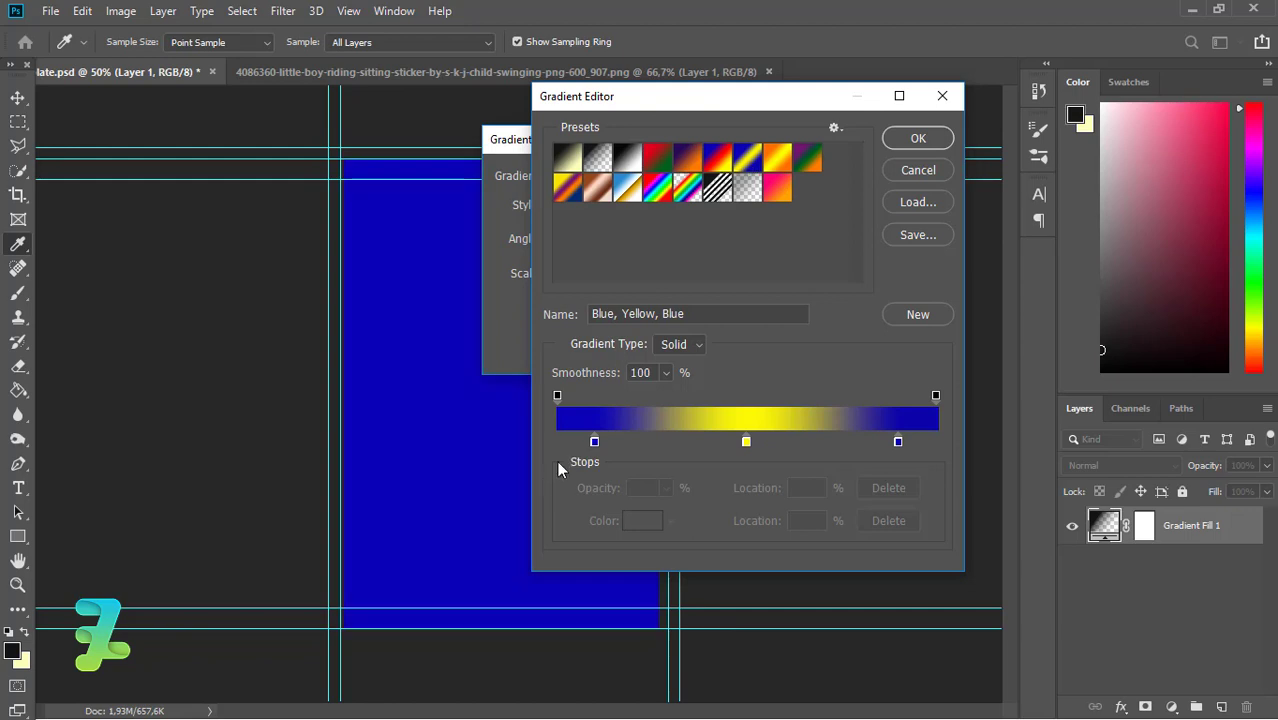
# - Recolour the left gradient stop to sky blue
pyautogui.doubleClick(594, 442)
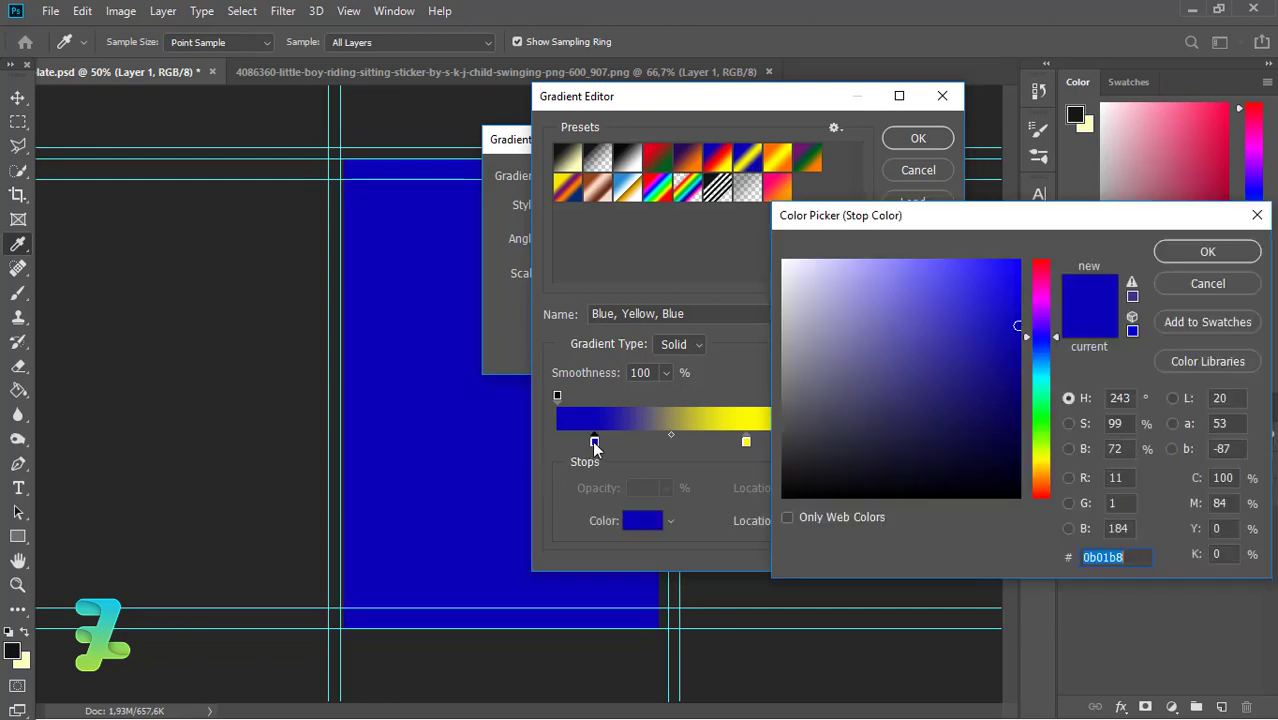
pyautogui.click(1040, 373)
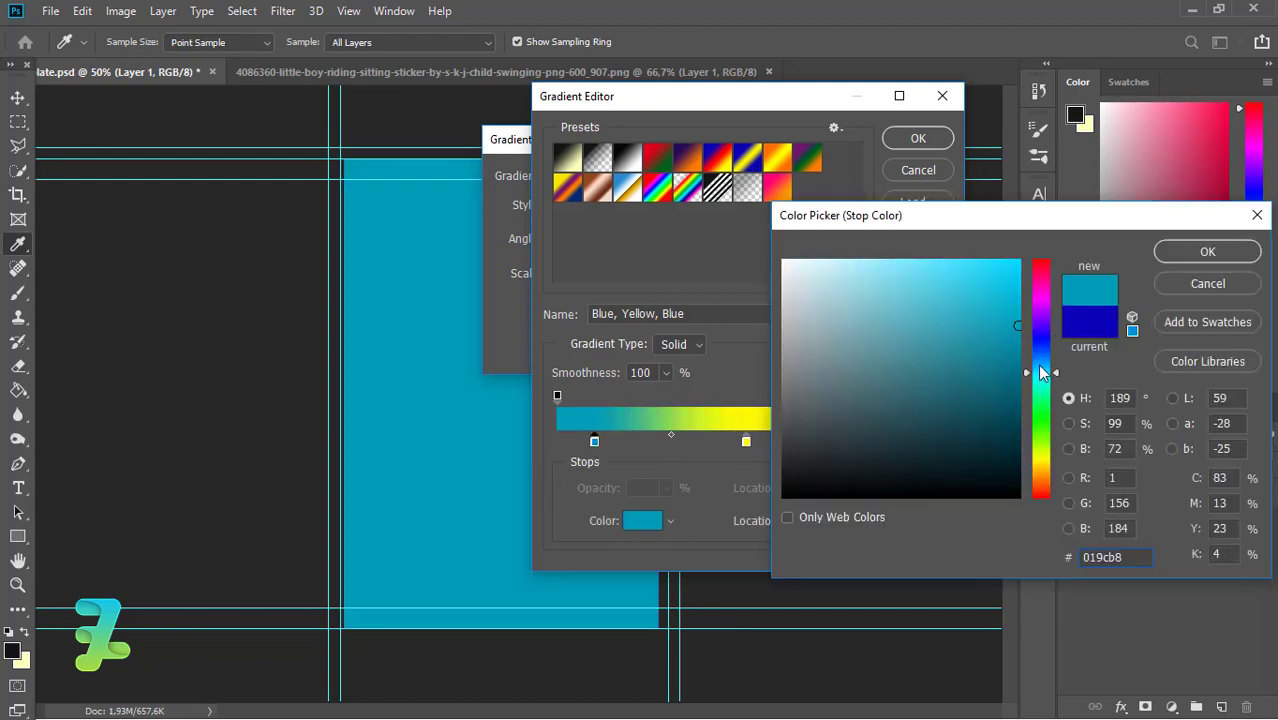
pyautogui.moveTo(1040, 373); pyautogui.dragTo(1040, 365)
pyautogui.moveTo(899, 277); pyautogui.dragTo(864, 259)
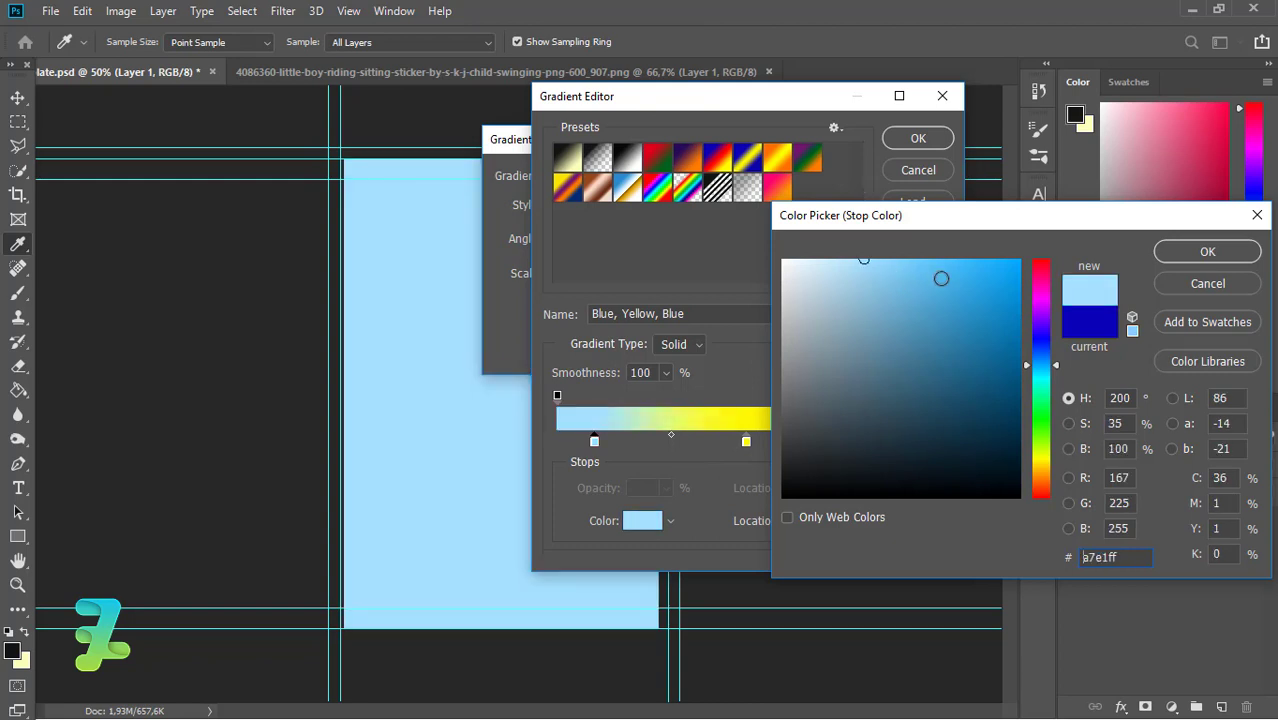
pyautogui.moveTo(941, 278); pyautogui.dragTo(931, 261)
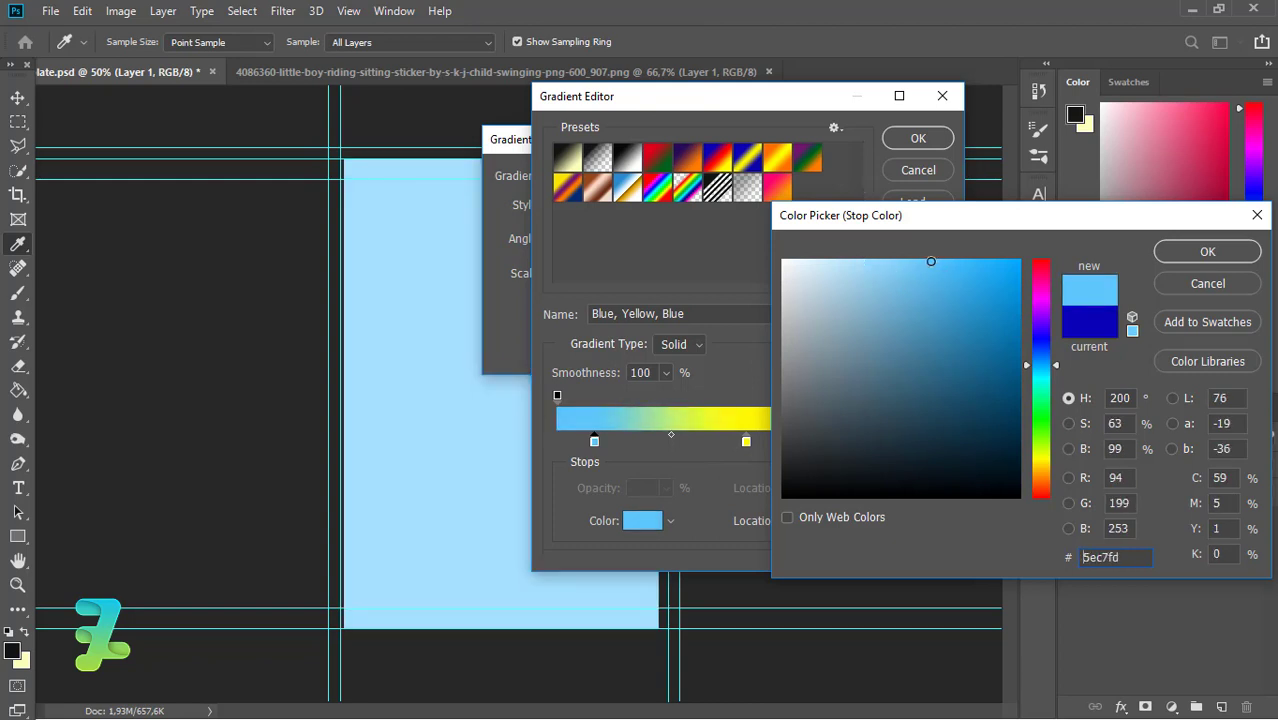
pyautogui.click(1207, 251)
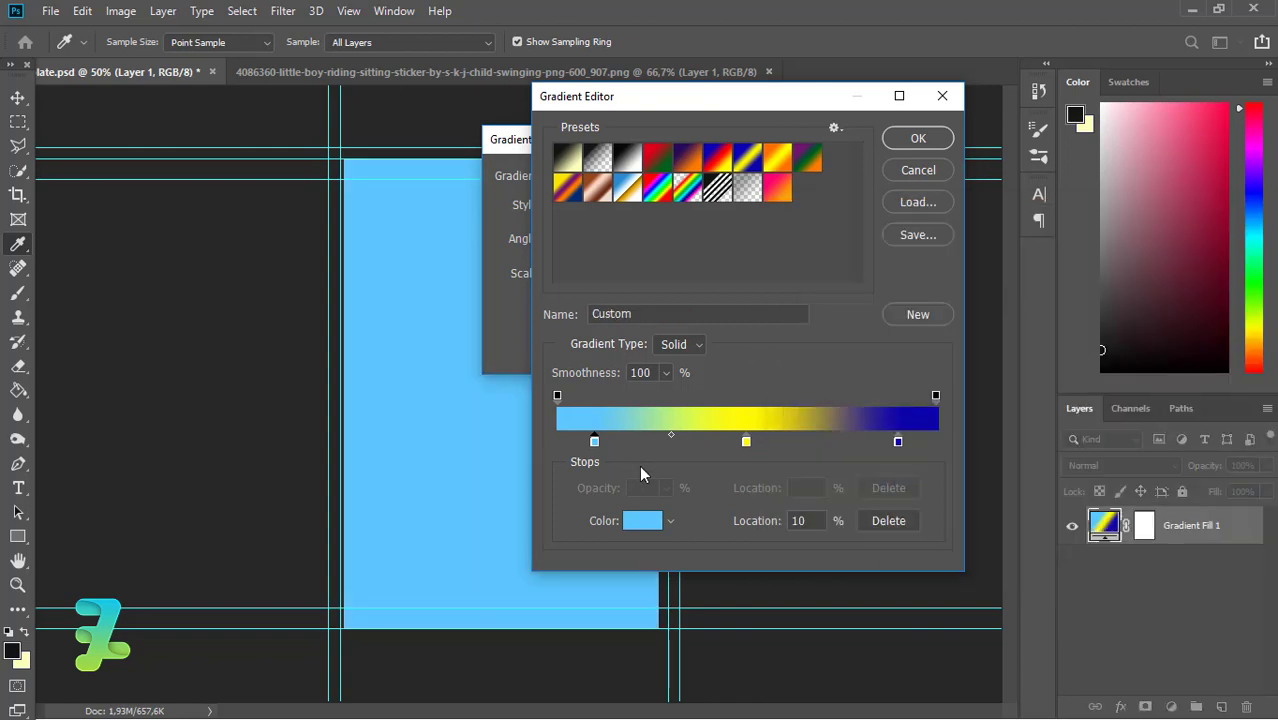
# - Change the middle gradient stop to a pale yellow
pyautogui.click(748, 441)
pyautogui.doubleClick(747, 443)
pyautogui.click(841, 259)
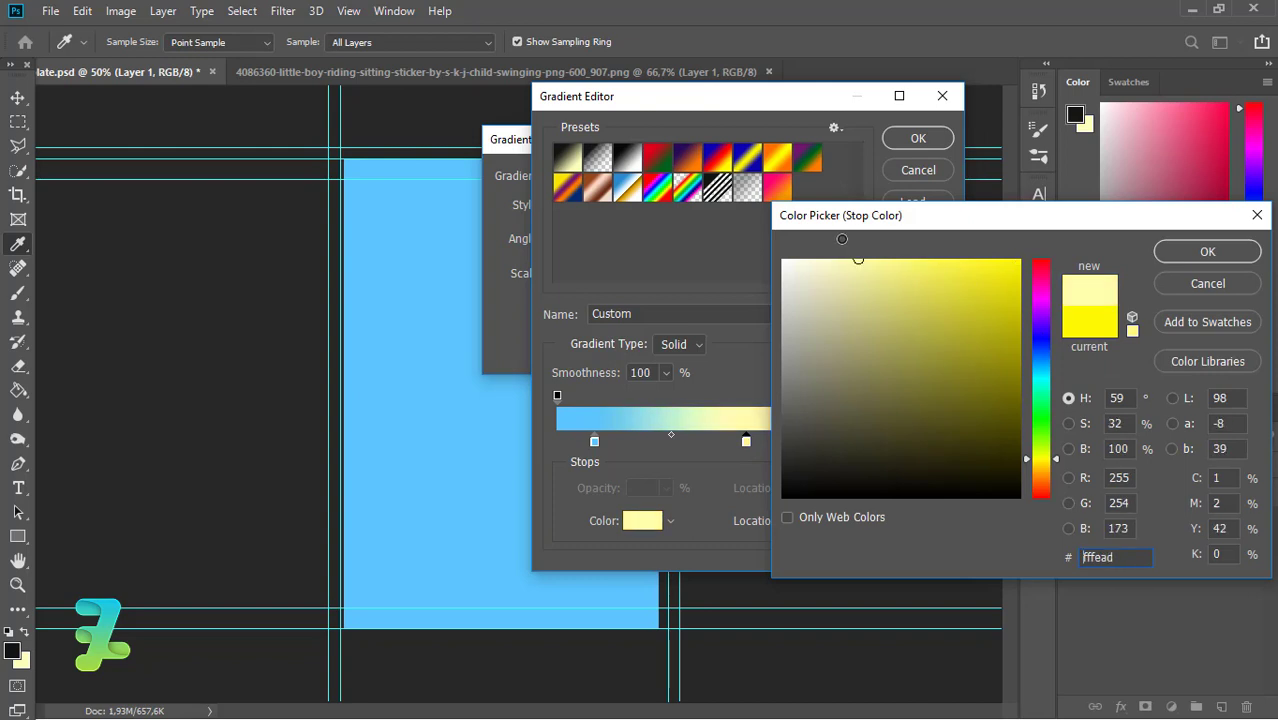
pyautogui.moveTo(1033, 447); pyautogui.dragTo(1040, 466)
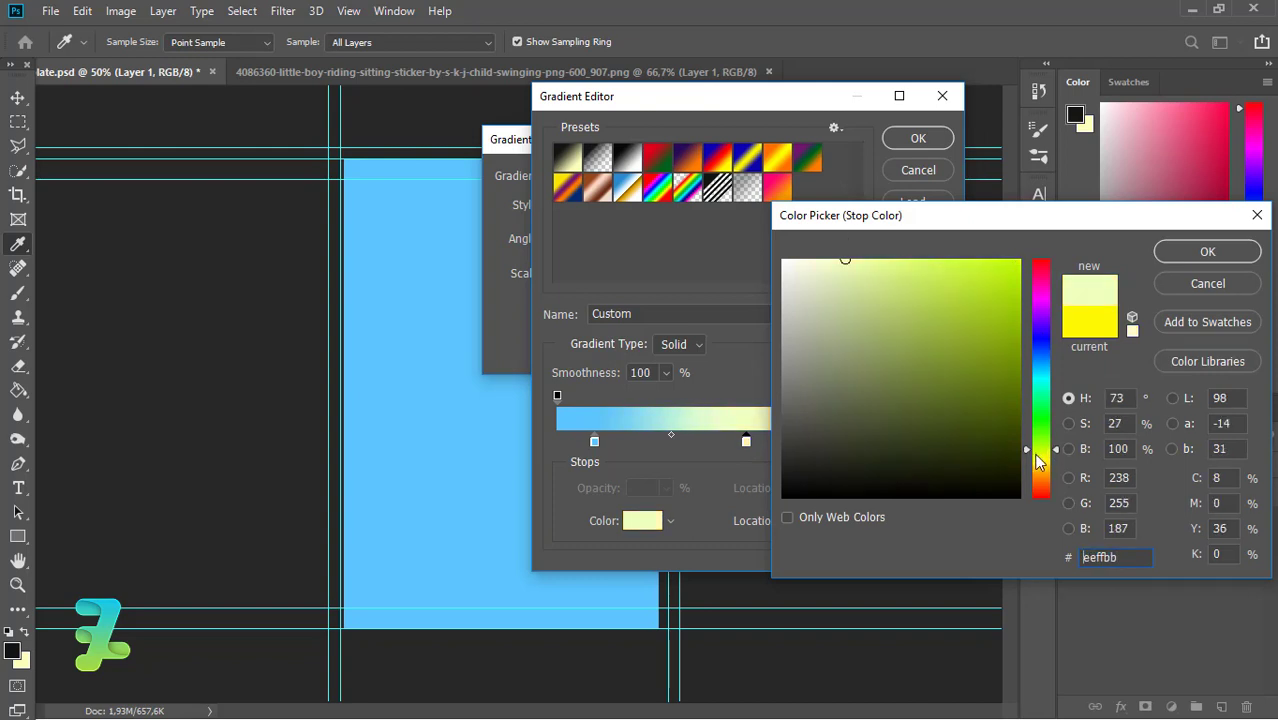
pyautogui.click(1175, 258)
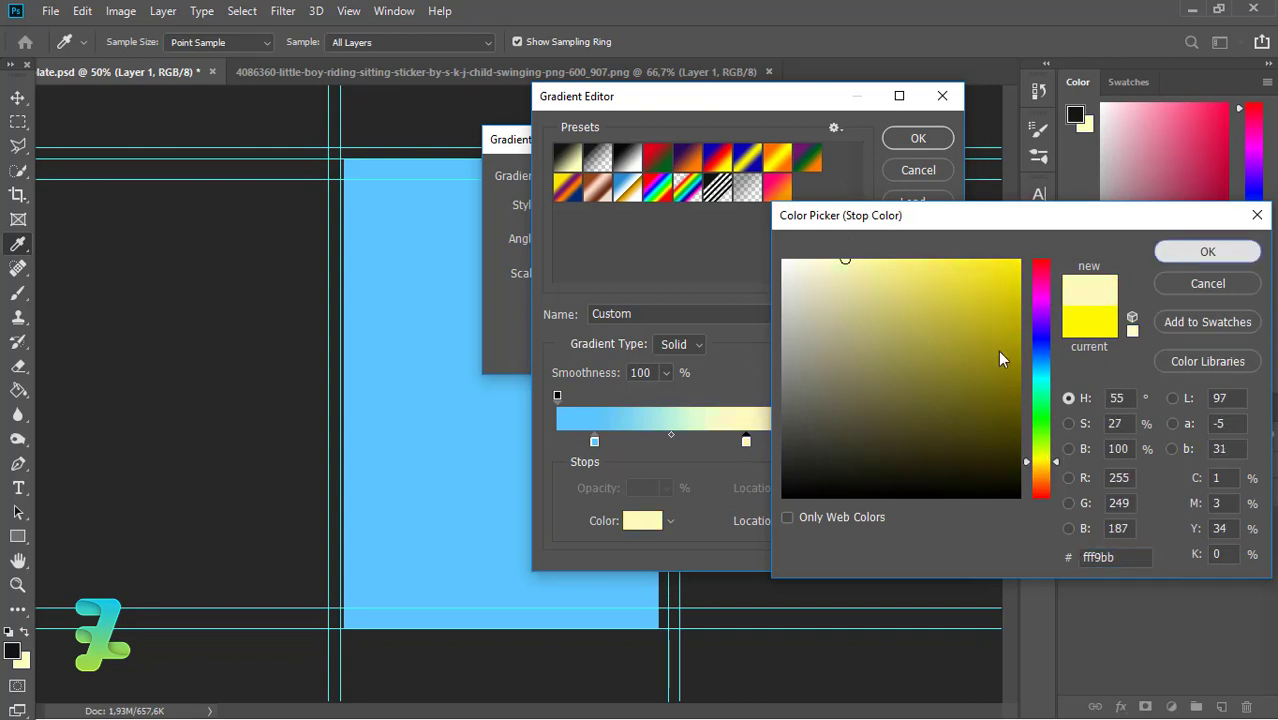
# - Turn the right gradient stop vivid magenta and accept the edited gradient
pyautogui.click(898, 441)
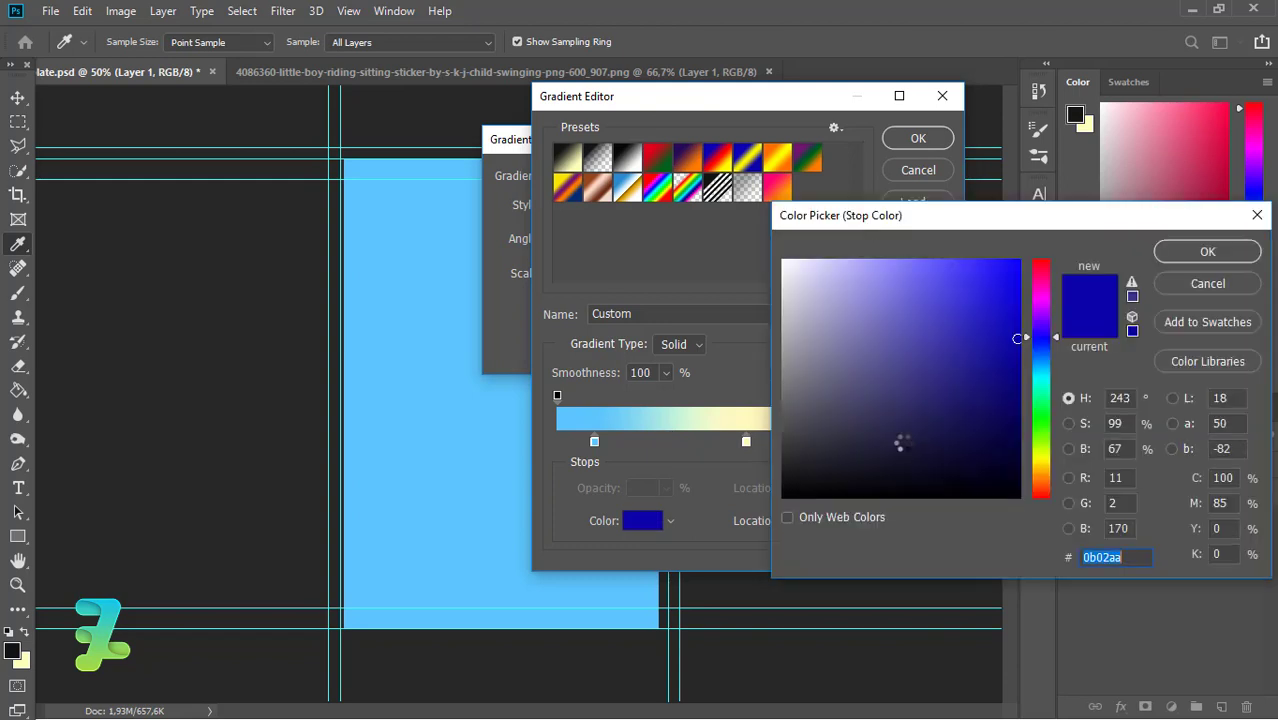
pyautogui.moveTo(1035, 312); pyautogui.dragTo(1035, 299)
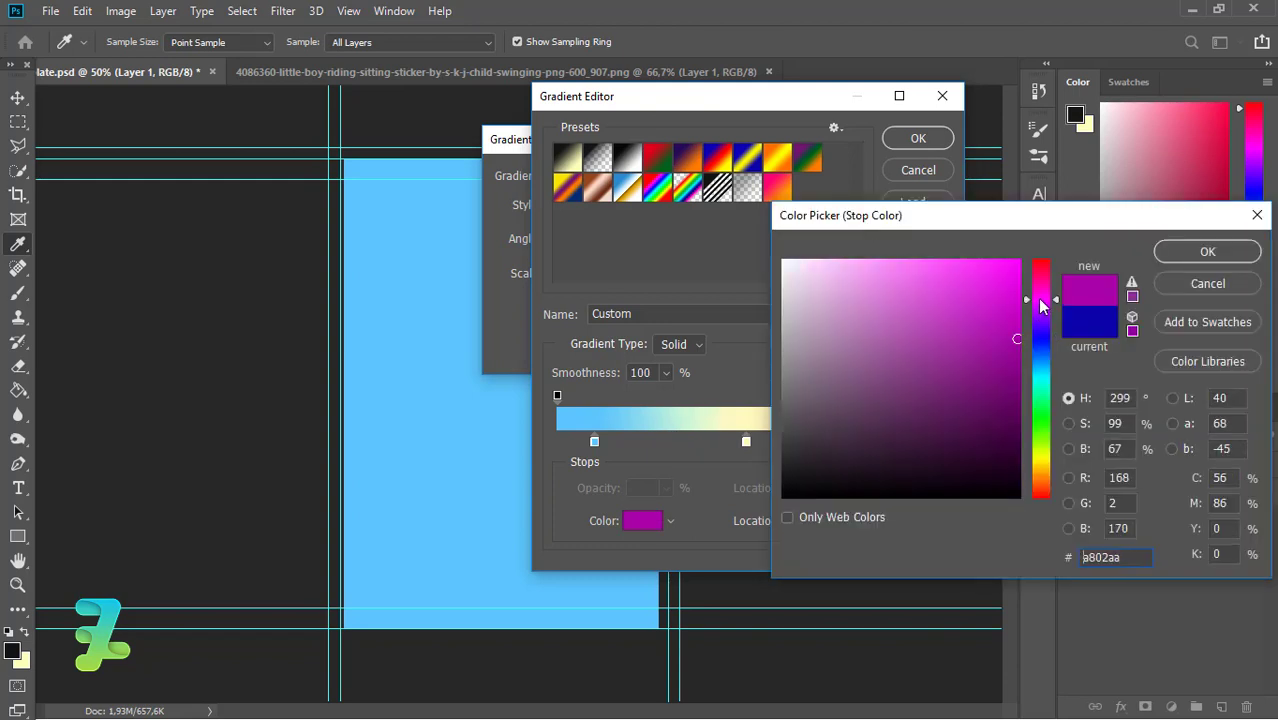
pyautogui.moveTo(975, 265); pyautogui.dragTo(945, 232)
pyautogui.click(1175, 253)
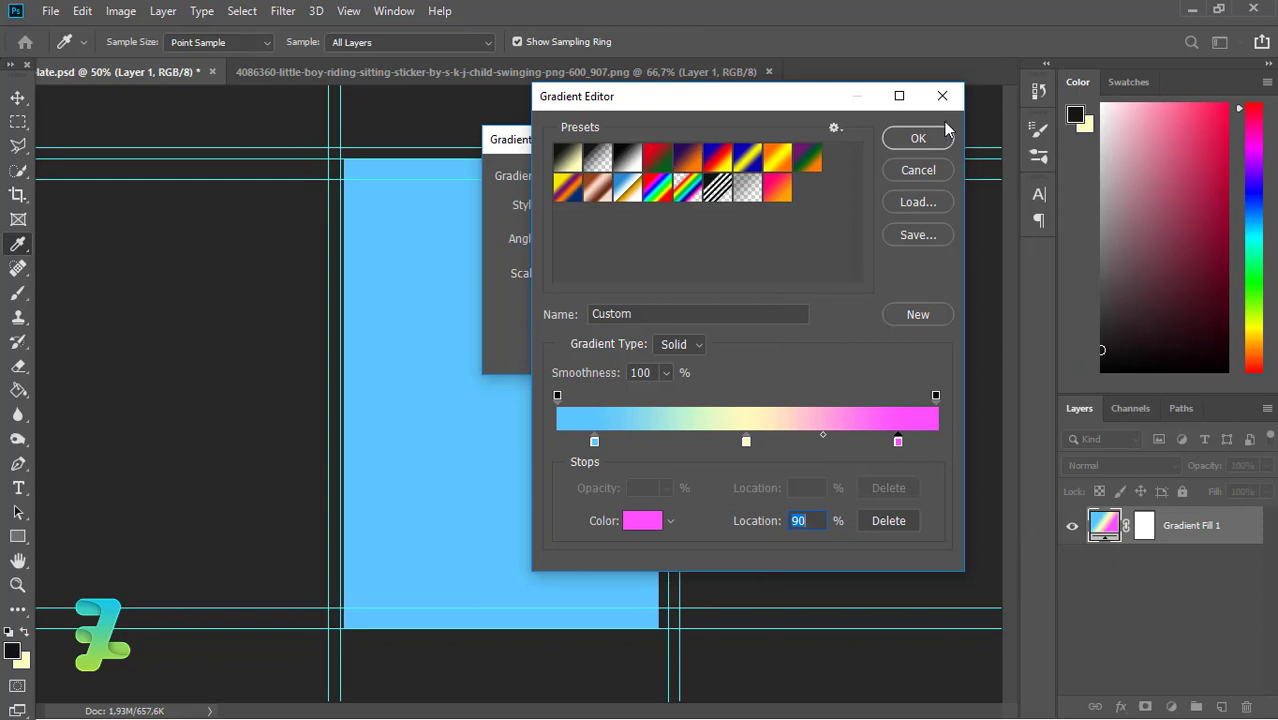
pyautogui.click(914, 137)
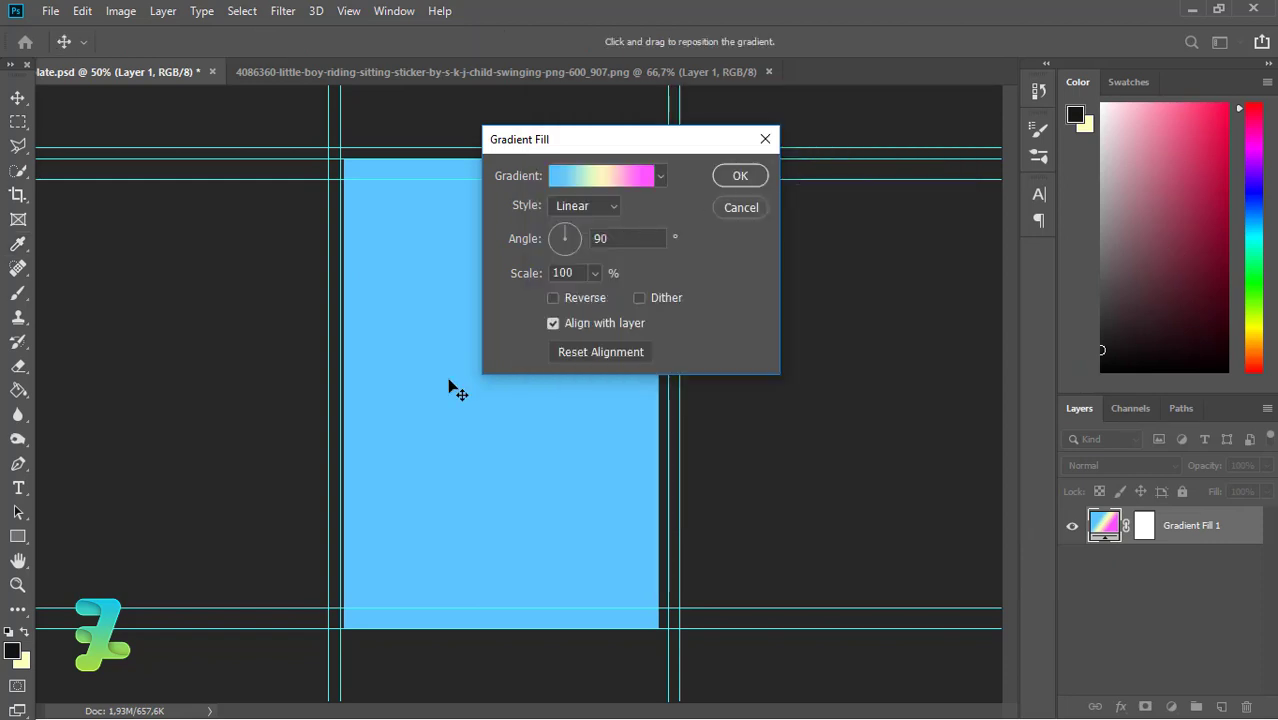
# - Set the gradient to -90°, blue on top, raise the yellow band, and pick white foreground
pyautogui.click(745, 179)
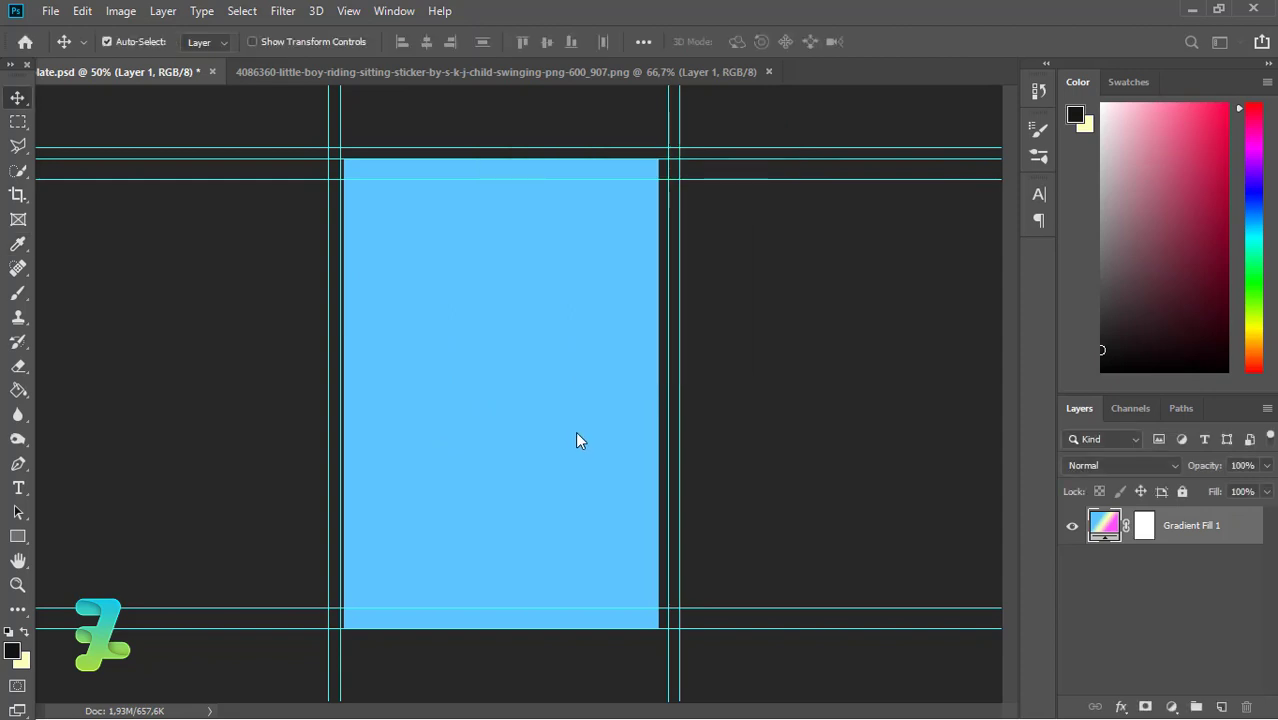
pyautogui.doubleClick(1099, 525)
pyautogui.moveTo(562, 240)
pyautogui.mouseDown()
pyautogui.moveTo(572, 288)
pyautogui.moveTo(562, 283)
pyautogui.mouseUp()
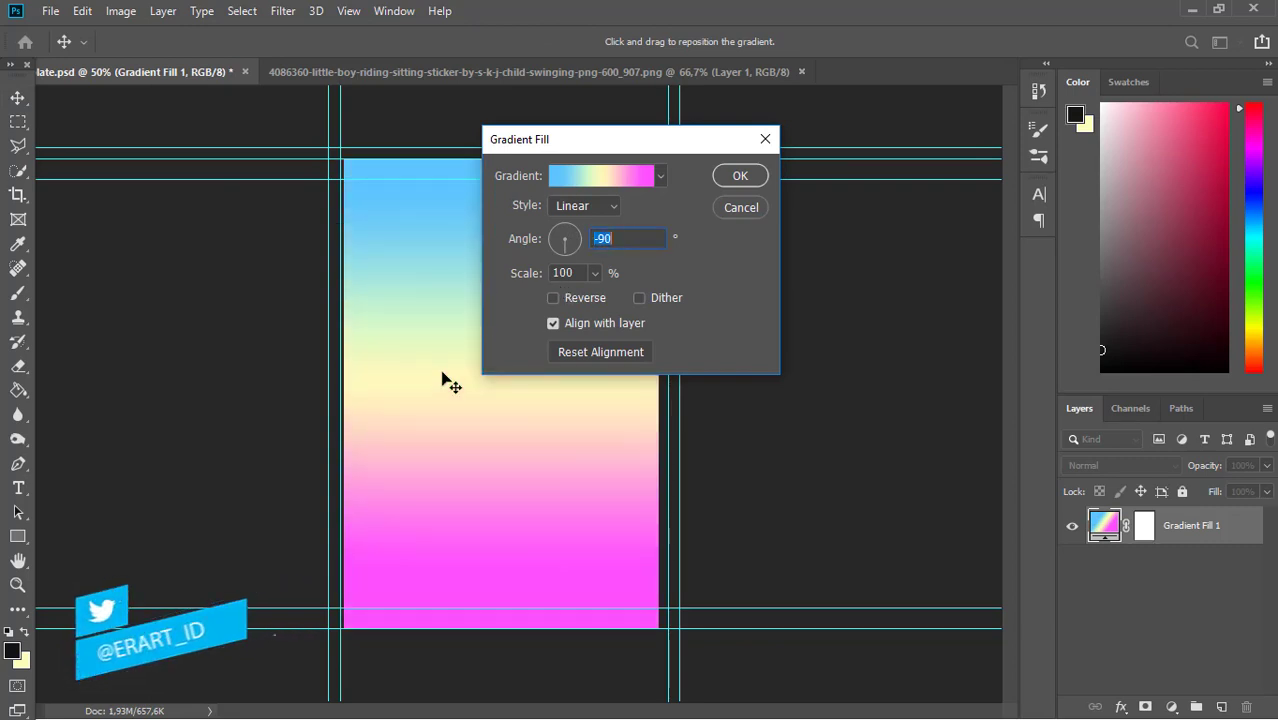
pyautogui.moveTo(443, 388); pyautogui.dragTo(440, 350)
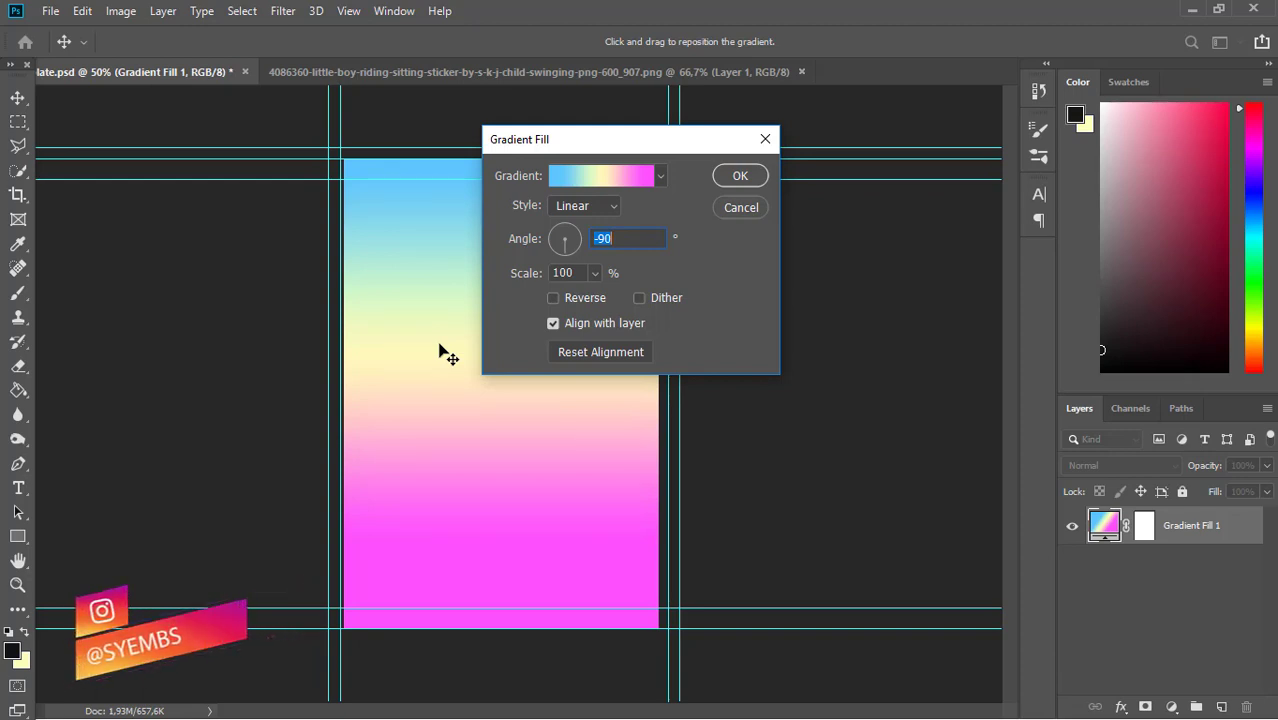
pyautogui.click(735, 177)
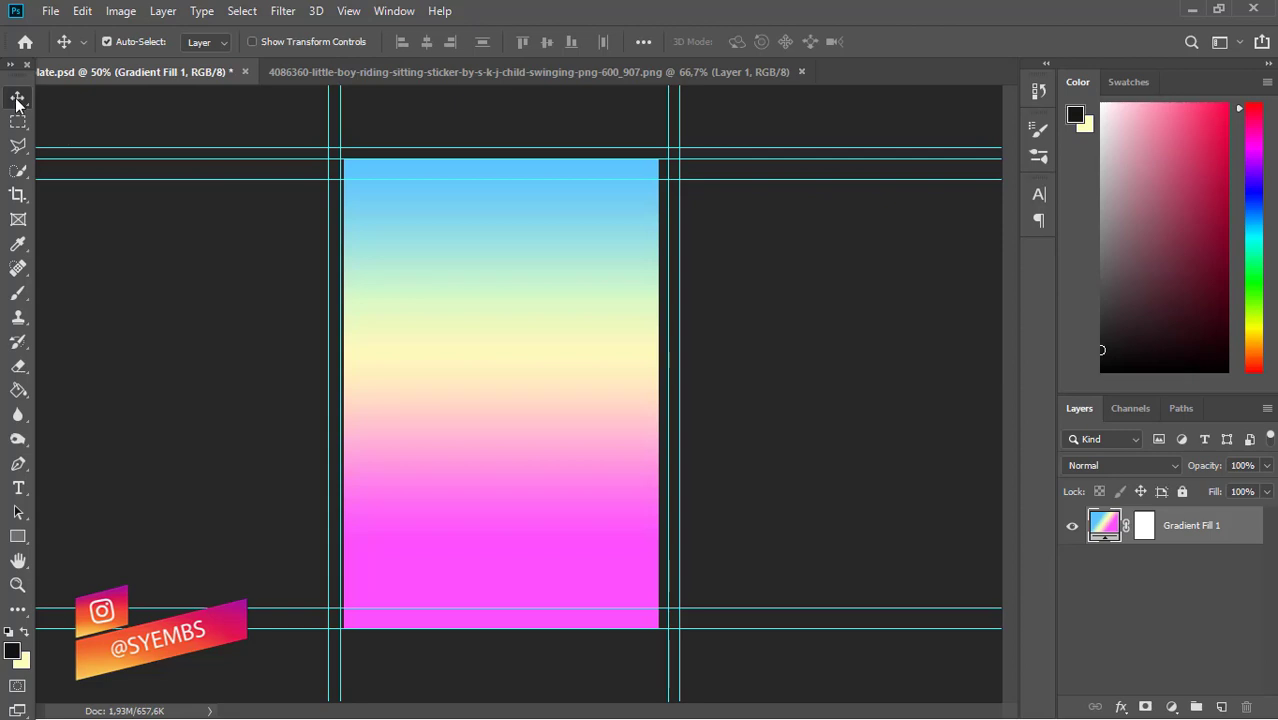
pyautogui.click(11, 650)
pyautogui.moveTo(805, 285); pyautogui.dragTo(783, 261)
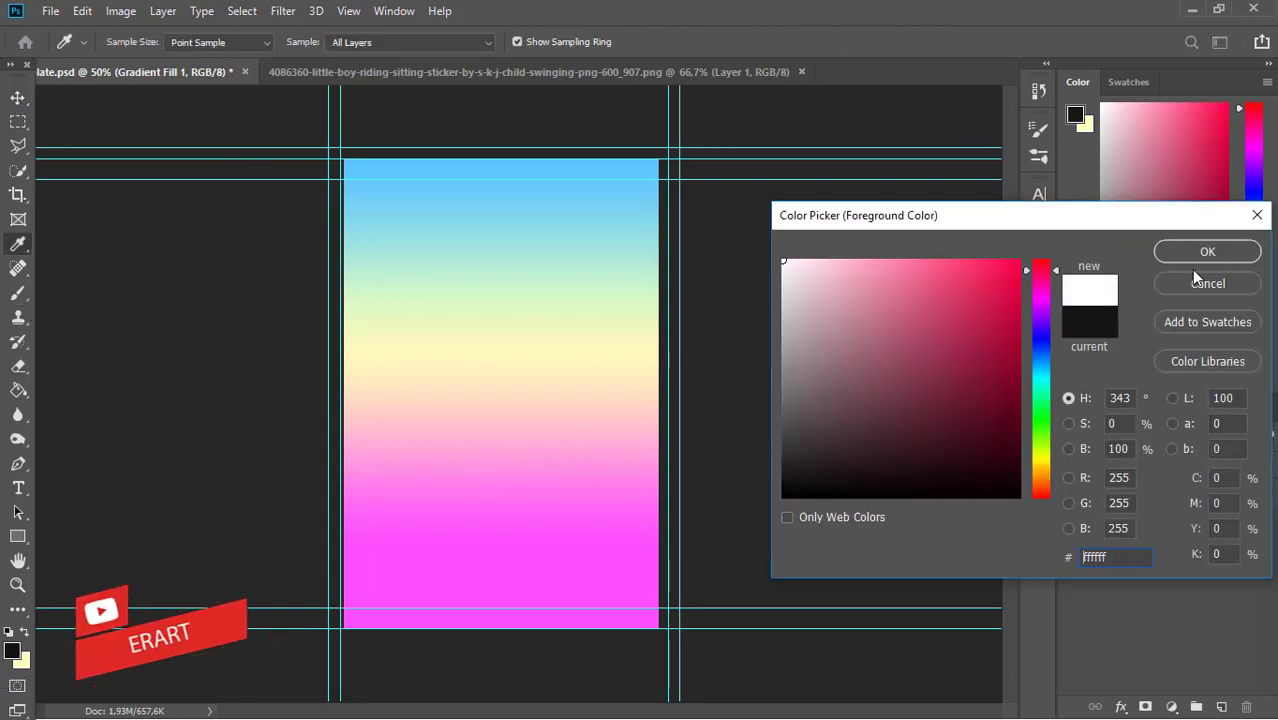
# - Copy the boy-on-swing image into the poster as Layer 1 and close its source window
pyautogui.press('Return')
pyautogui.rightClick(458, 73)
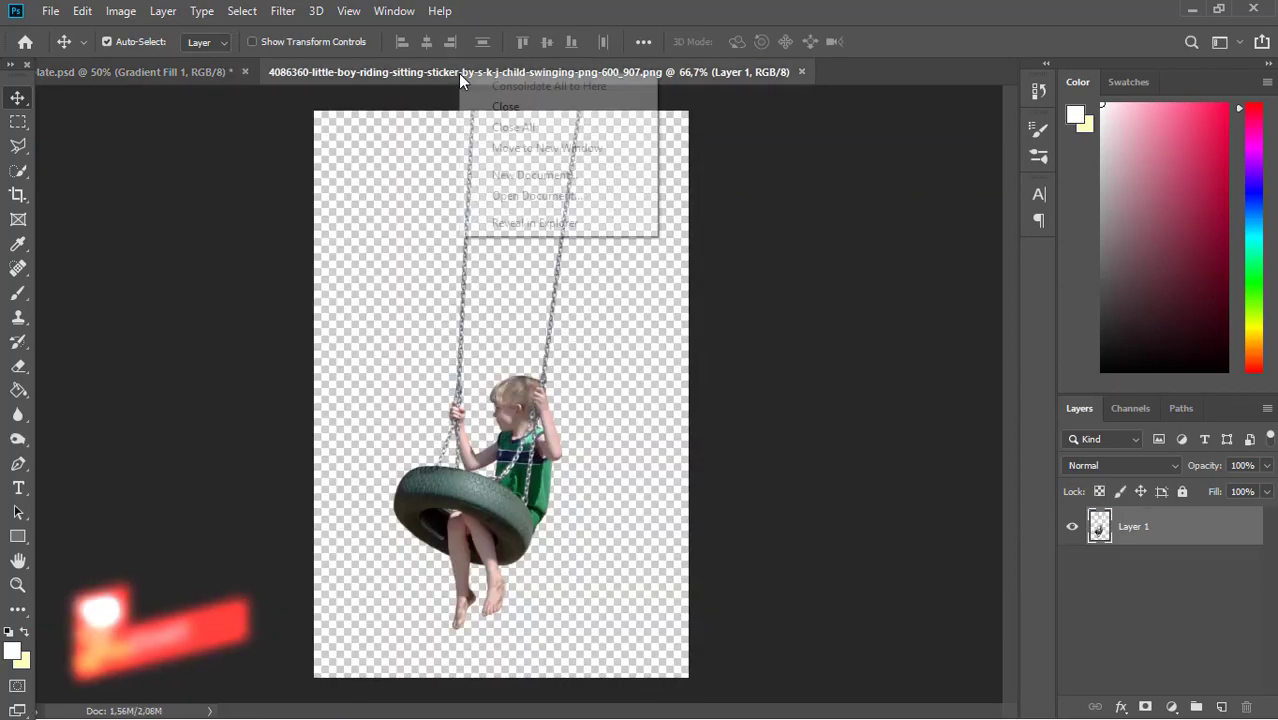
pyautogui.click(510, 148)
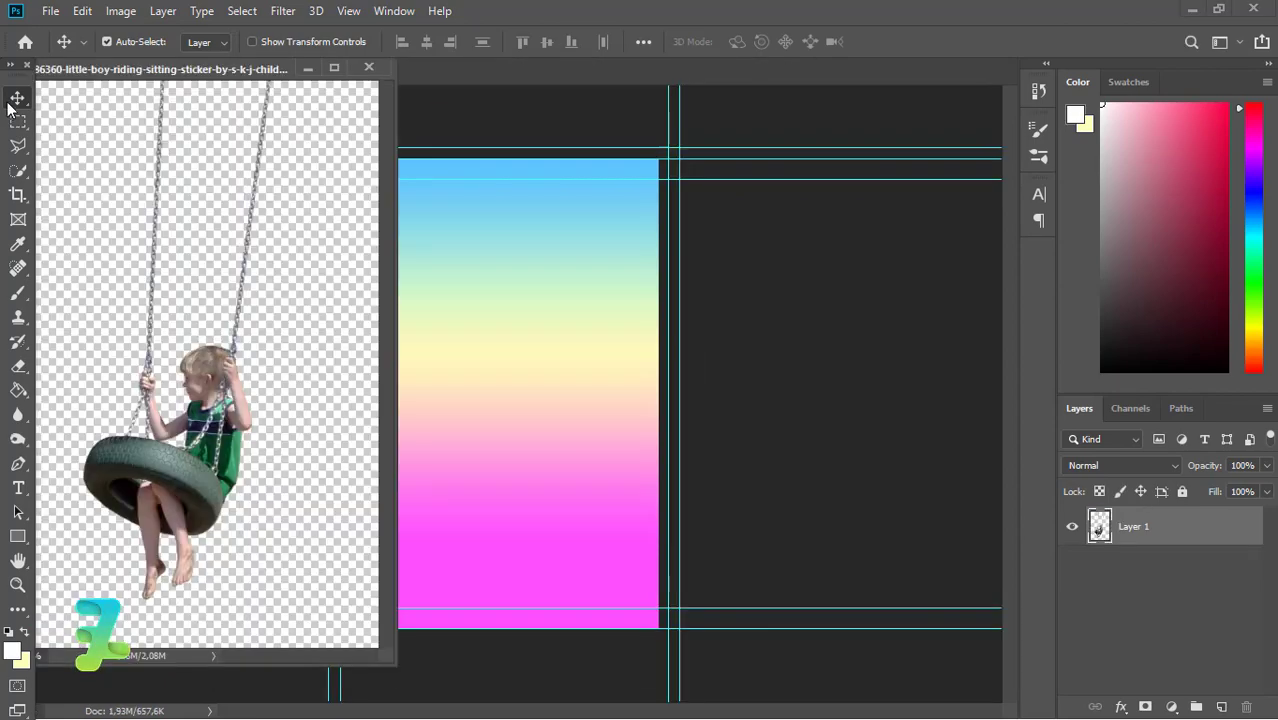
pyautogui.moveTo(231, 437)
pyautogui.mouseDown()
pyautogui.moveTo(450, 463)
pyautogui.moveTo(454, 445)
pyautogui.moveTo(526, 440)
pyautogui.moveTo(518, 450)
pyautogui.mouseUp()
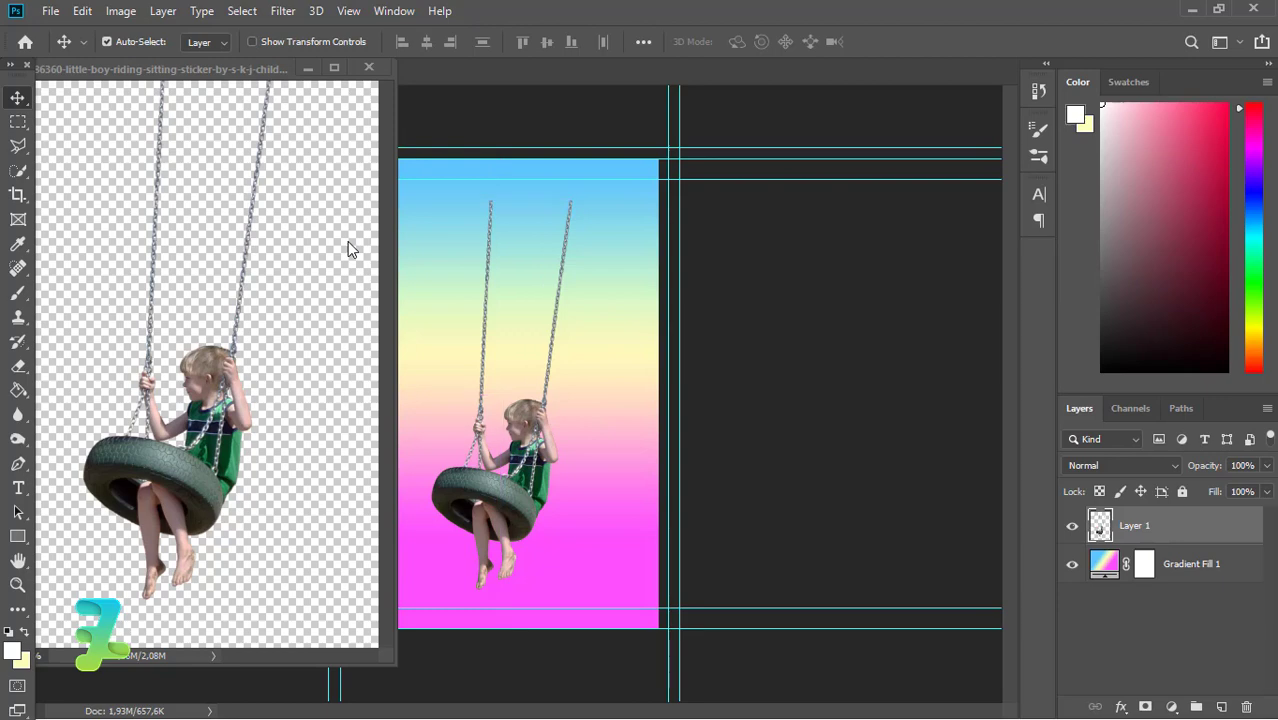
pyautogui.click(367, 68)
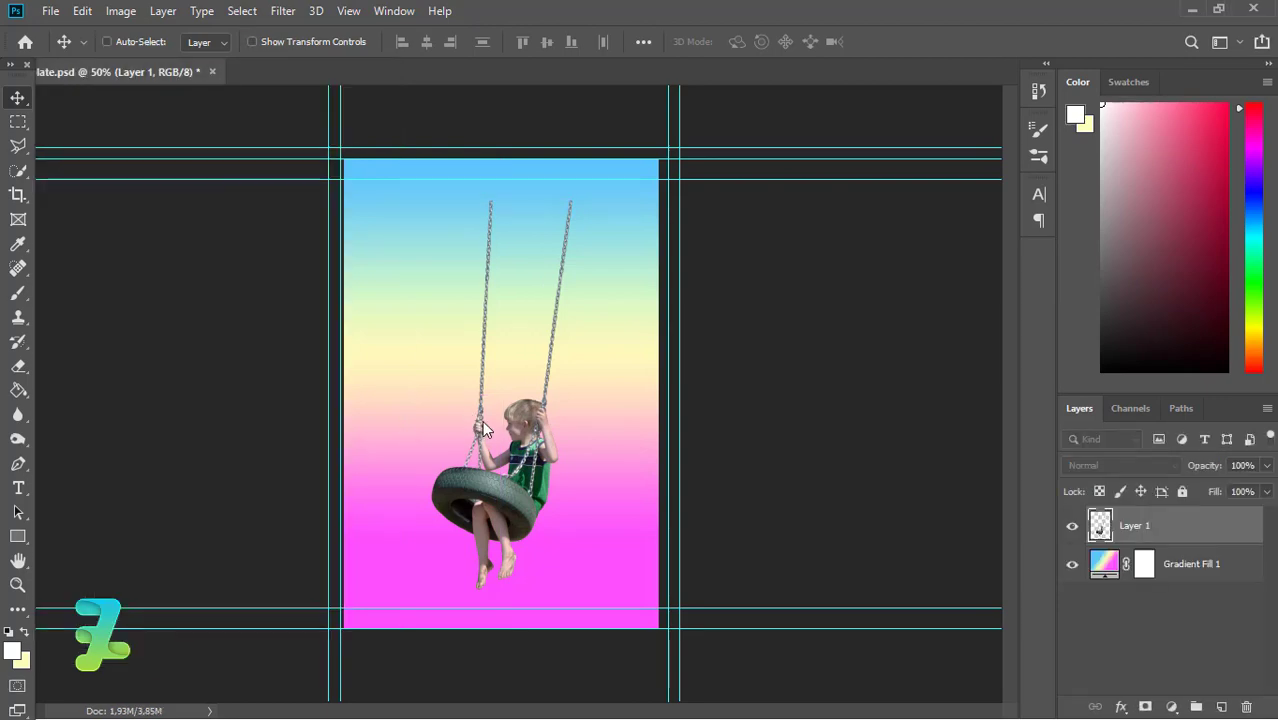
# - Scale the boy and swing to about 73% and move them lower
pyautogui.hotkey('ctrl', 't')
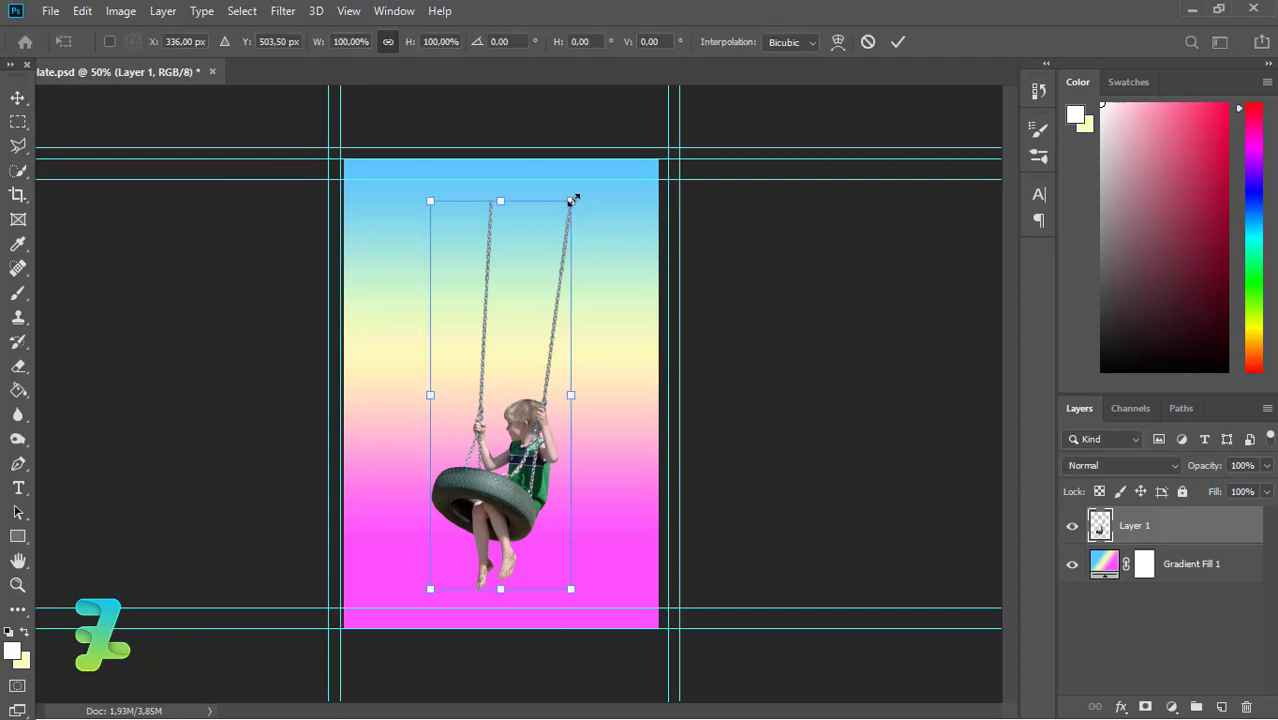
pyautogui.moveTo(571, 200)
pyautogui.mouseDown()
pyautogui.moveTo(534, 301)
pyautogui.moveTo(552, 252)
pyautogui.mouseUp()
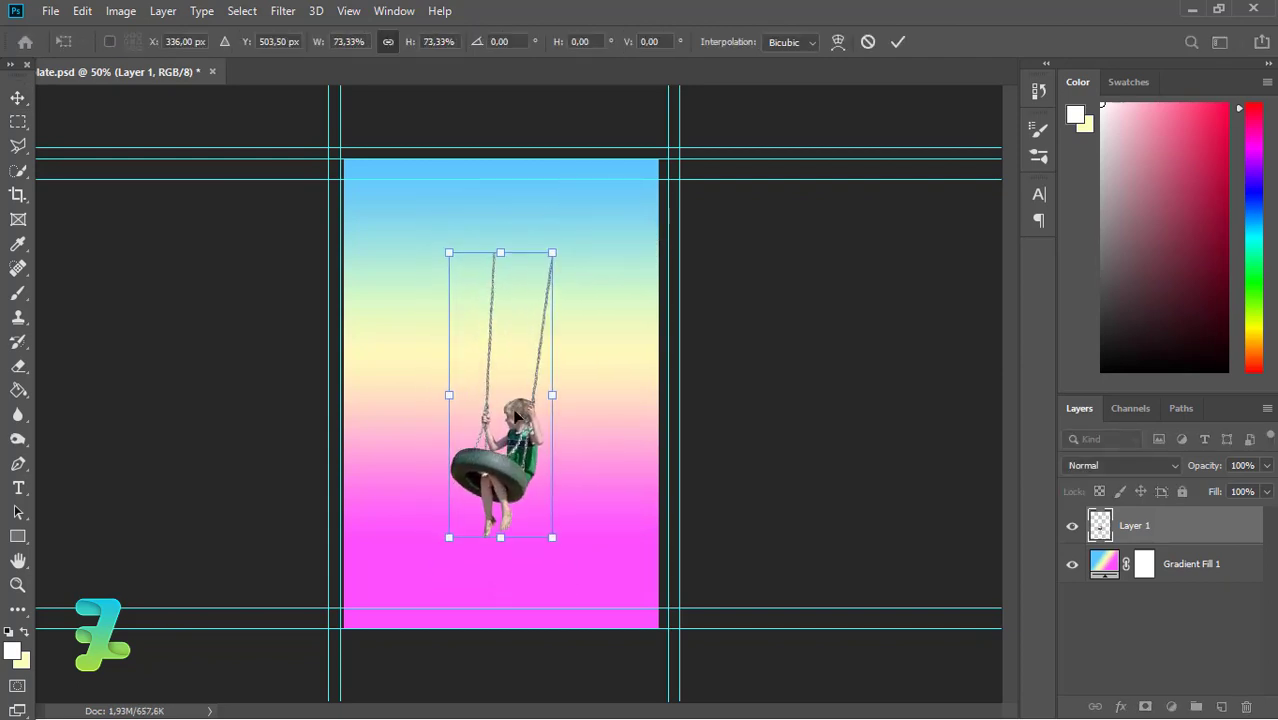
pyautogui.moveTo(515, 405); pyautogui.dragTo(515, 457)
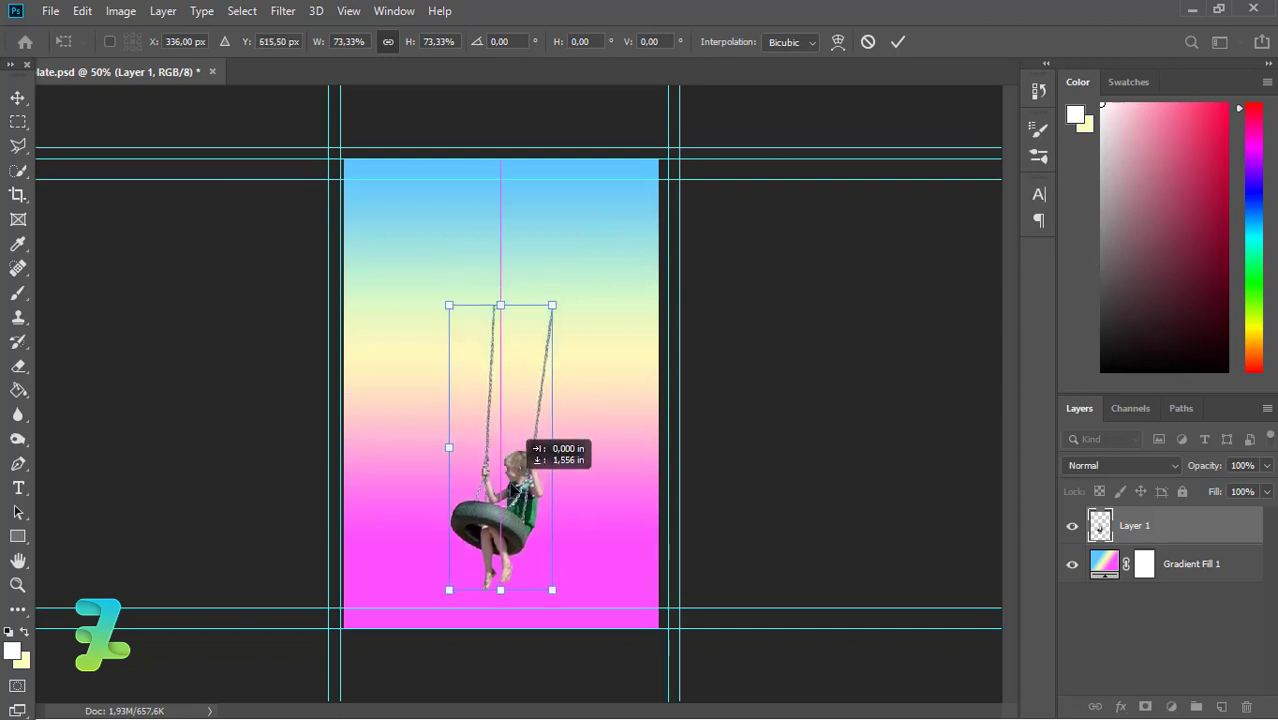
pyautogui.press('Return')
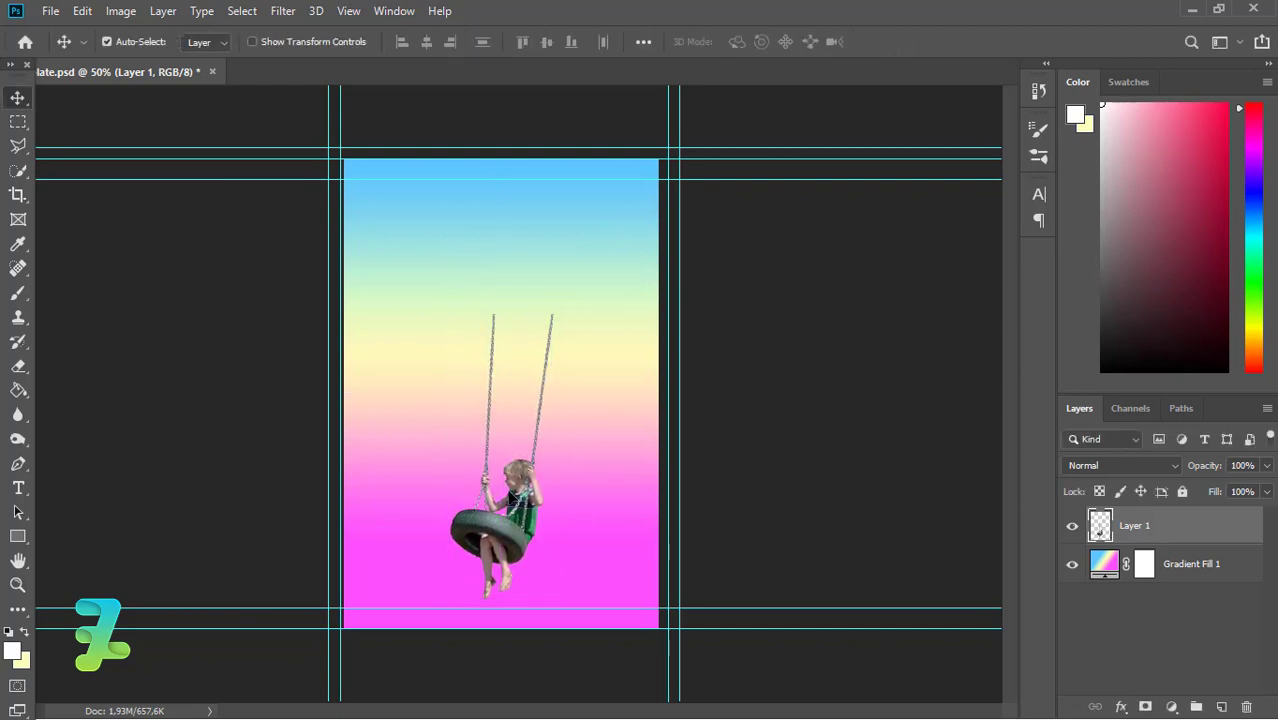
pyautogui.press('ctrl')
# - Shrink the boy and swing a little more and nudge them slightly lower
pyautogui.hotkey('ctrl', 't')
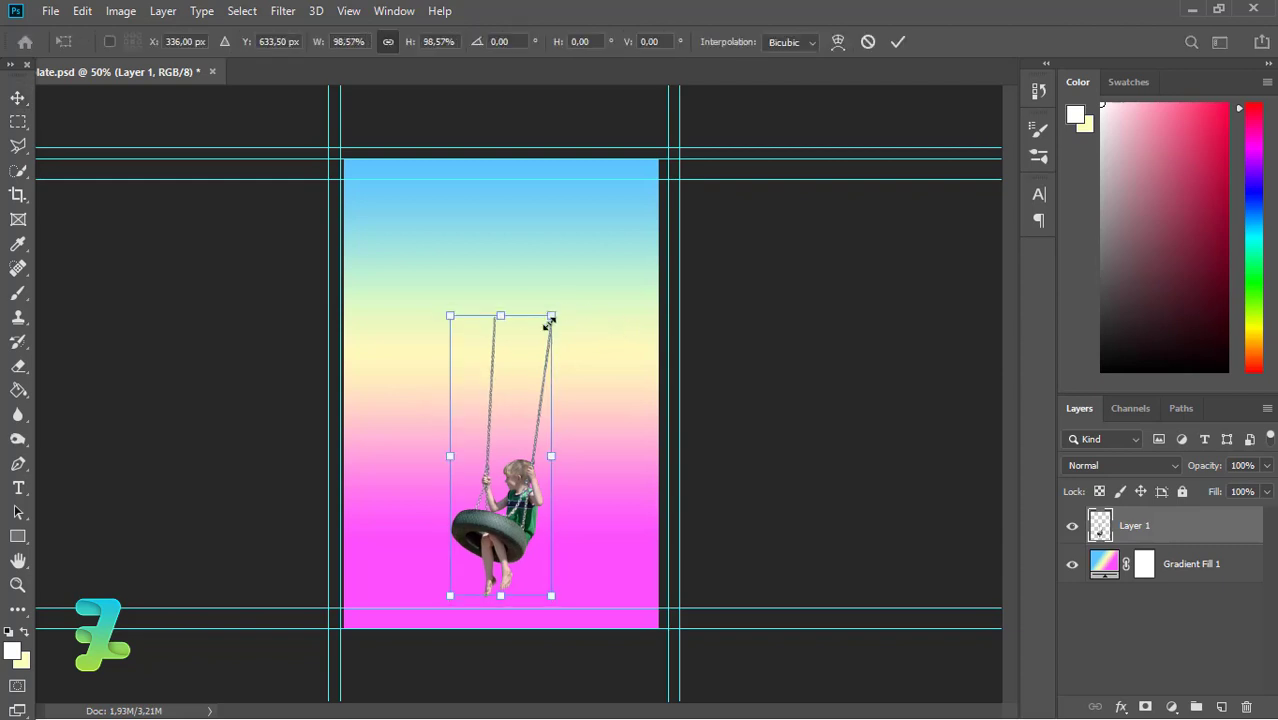
pyautogui.moveTo(552, 312); pyautogui.dragTo(542, 338)
pyautogui.press('Return')
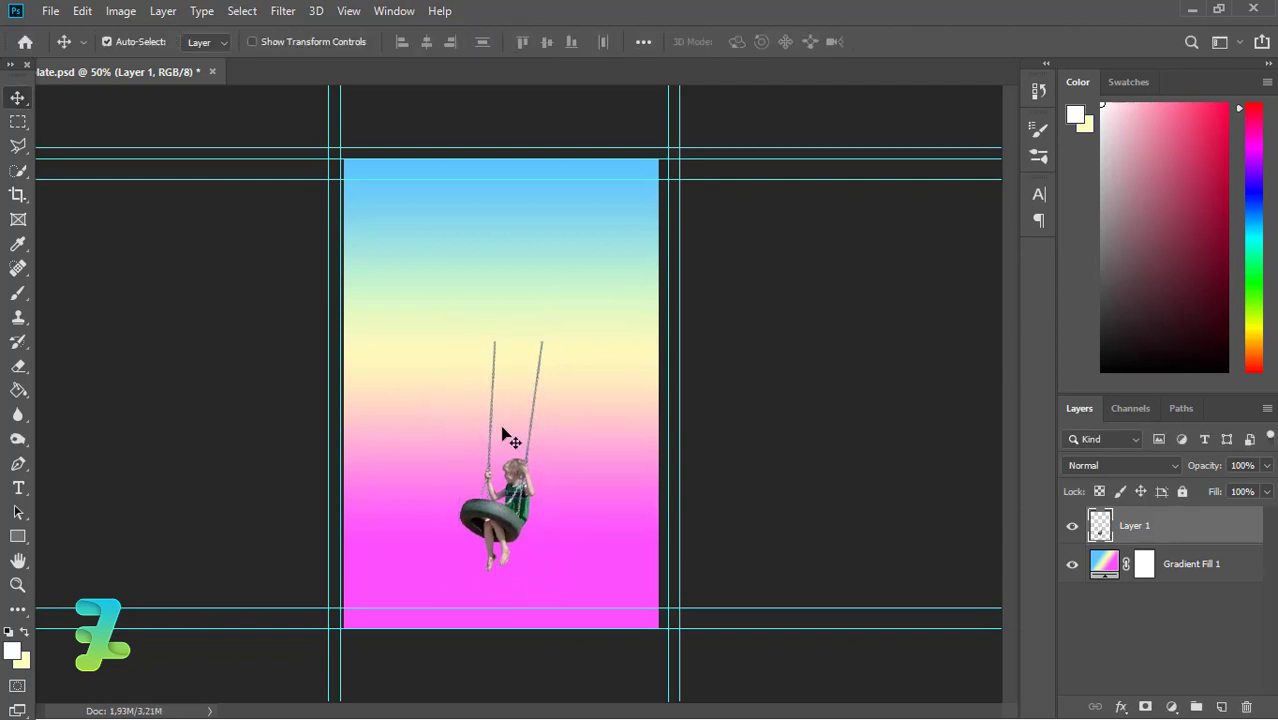
pyautogui.moveTo(529, 519); pyautogui.dragTo(529, 541)
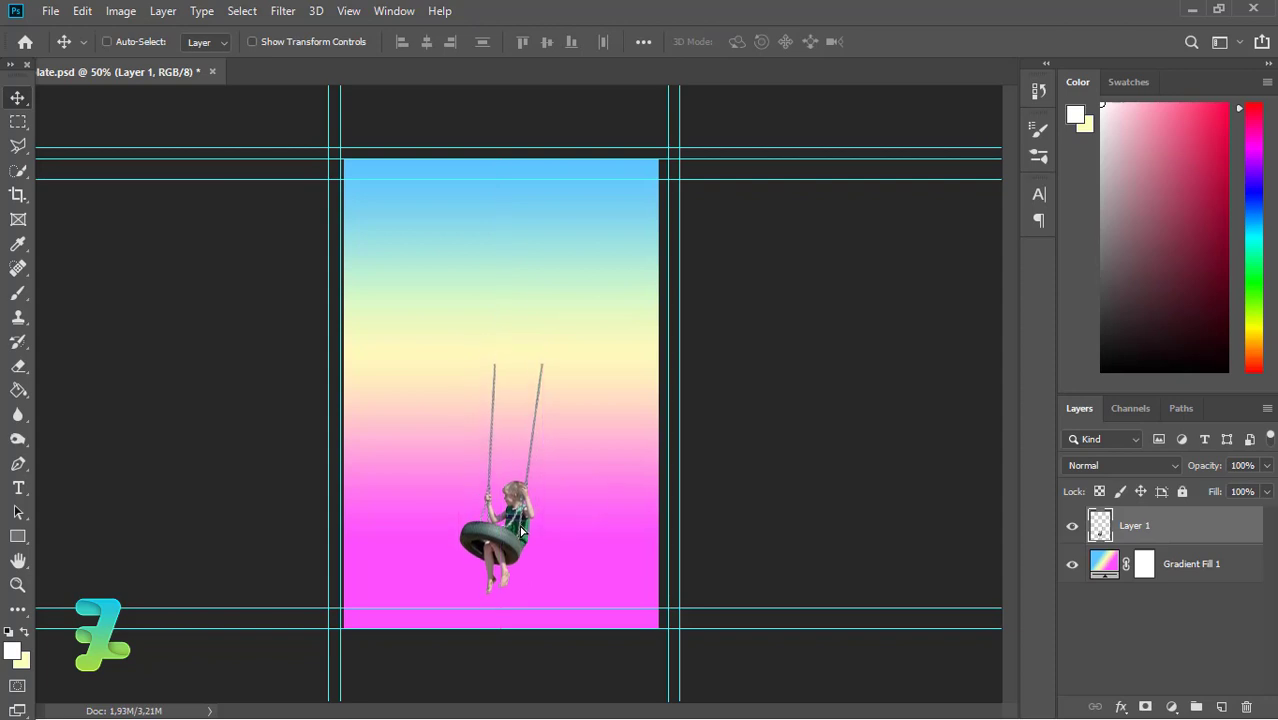
pyautogui.hotkey('ctrl', 'a')
# - Stamp a soft white cloud on a new layer with the Cl3 cloud brush
pyautogui.hotkey('ctrl', 'd')
pyautogui.click(18, 293)
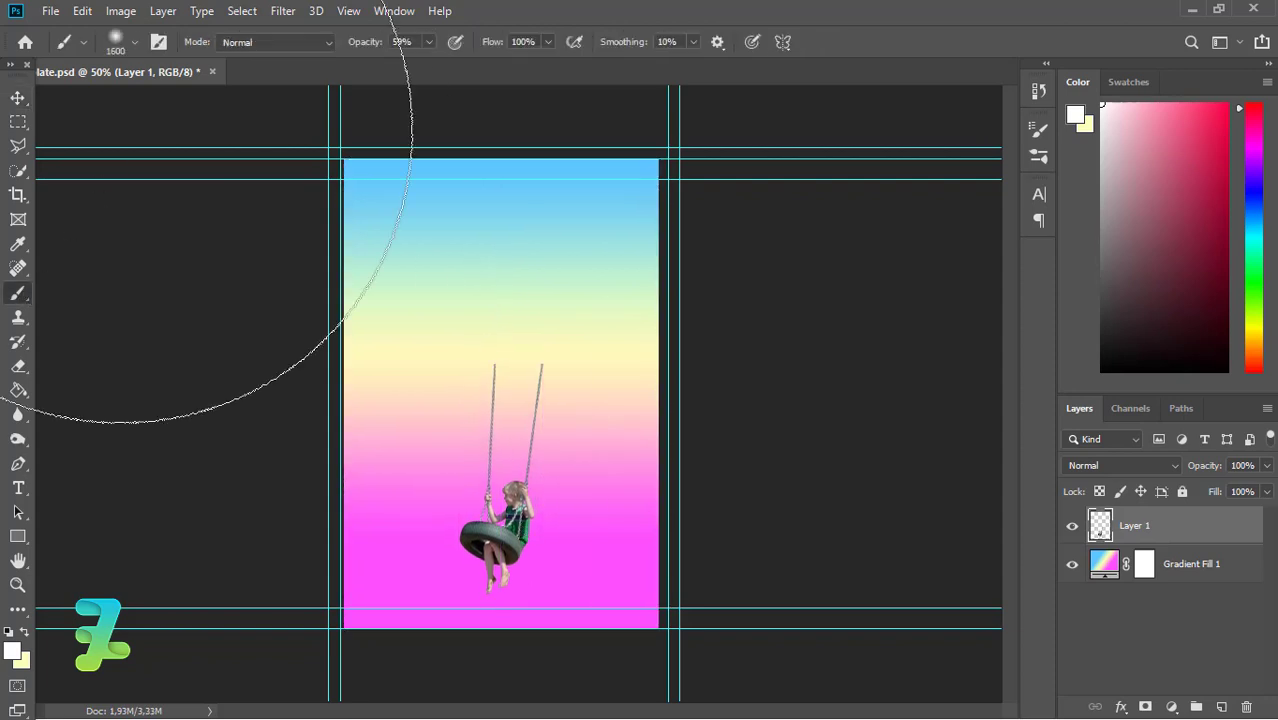
pyautogui.click(116, 42)
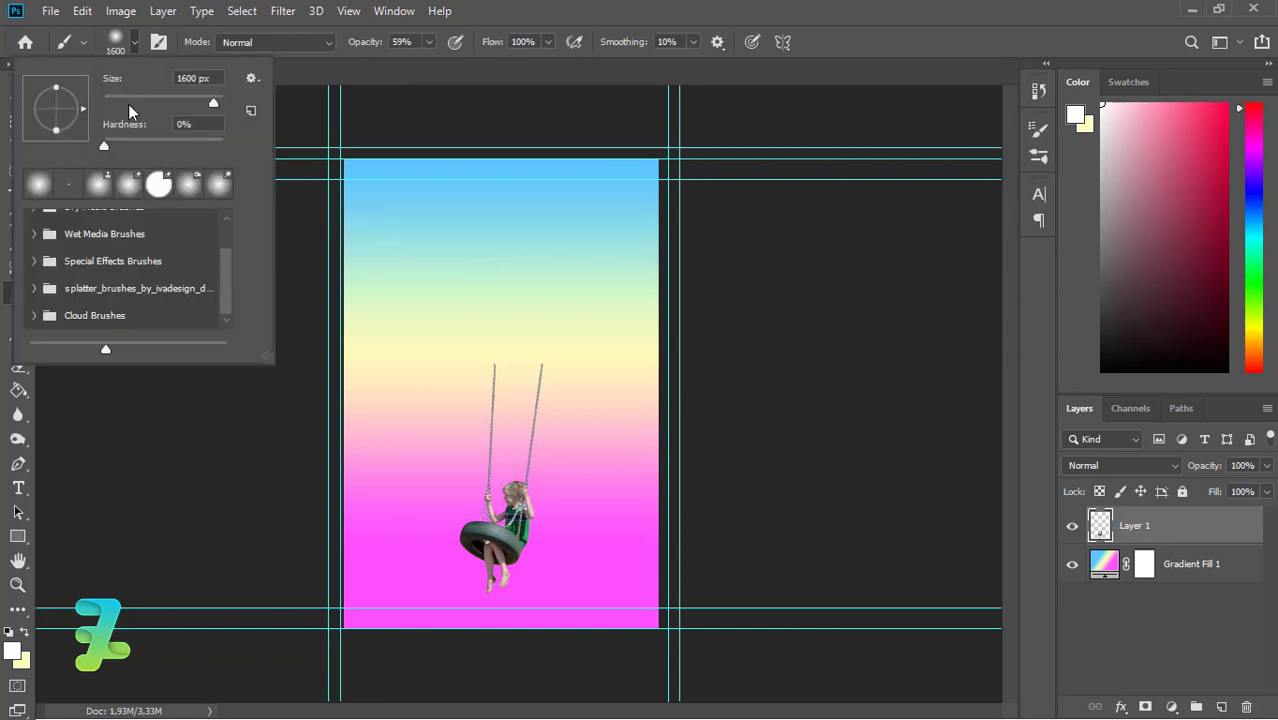
pyautogui.click(34, 316)
pyautogui.moveTo(224, 240); pyautogui.dragTo(225, 250)
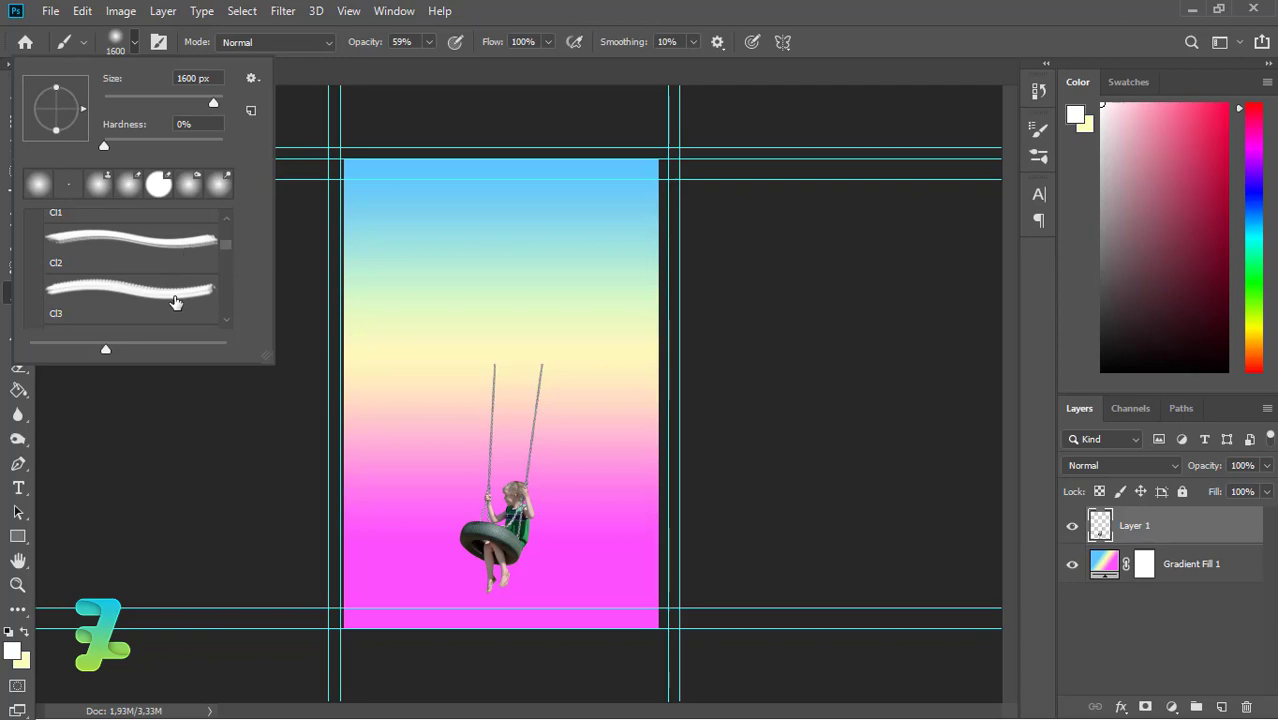
pyautogui.click(175, 300)
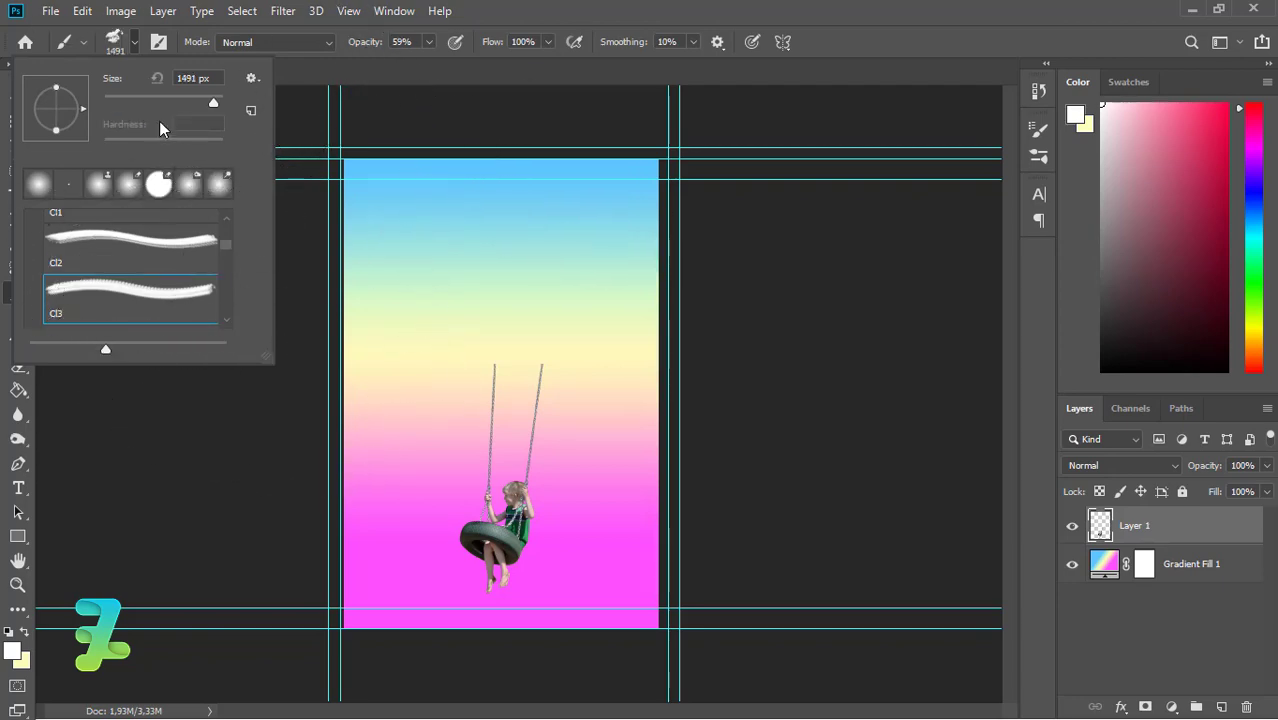
pyautogui.click(145, 40)
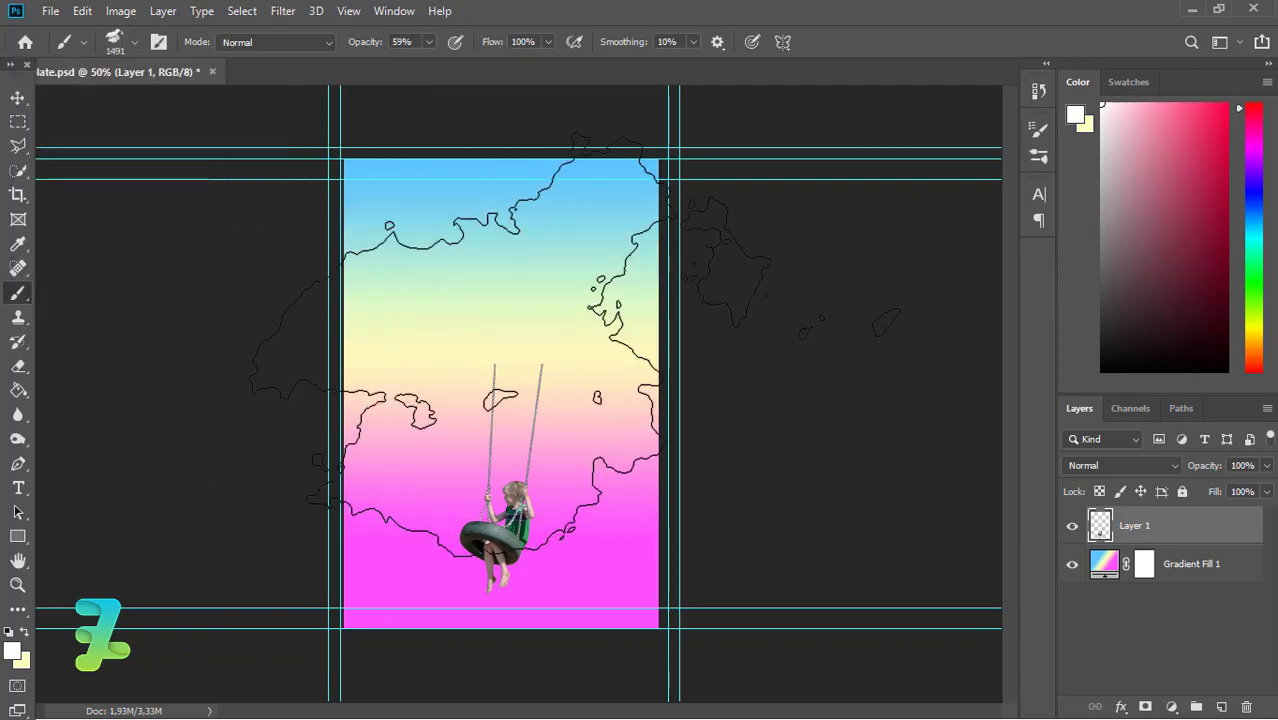
pyautogui.press('[')
pyautogui.press('[')
pyautogui.press('[')
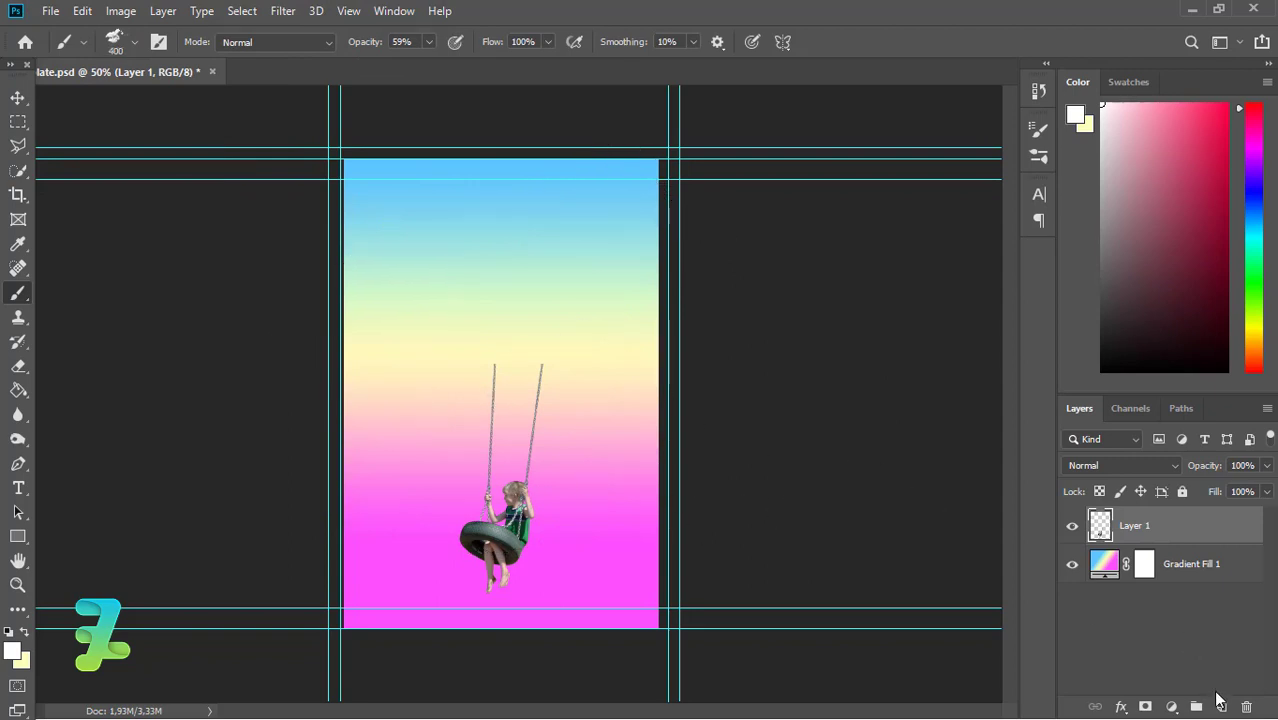
pyautogui.click(1221, 707)
pyautogui.click(578, 322)
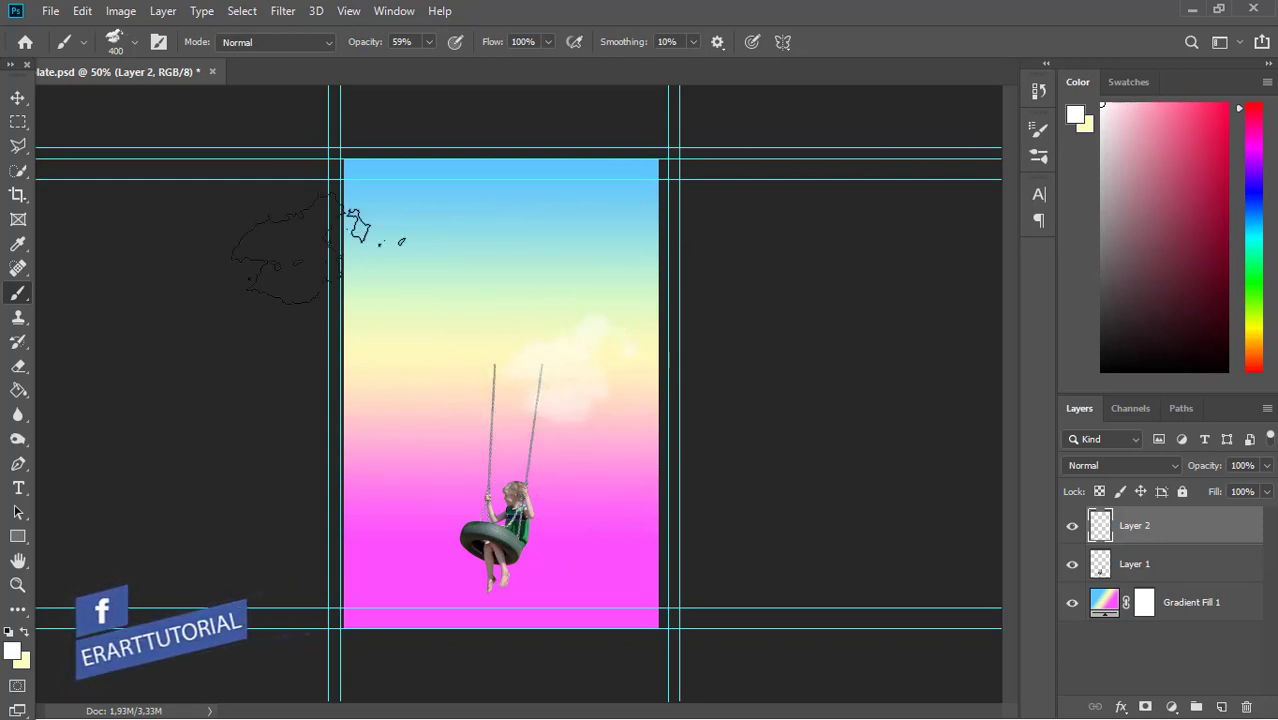
# - Set the cloud brush to 500 px and stamp a second white cloud
pyautogui.click(135, 42)
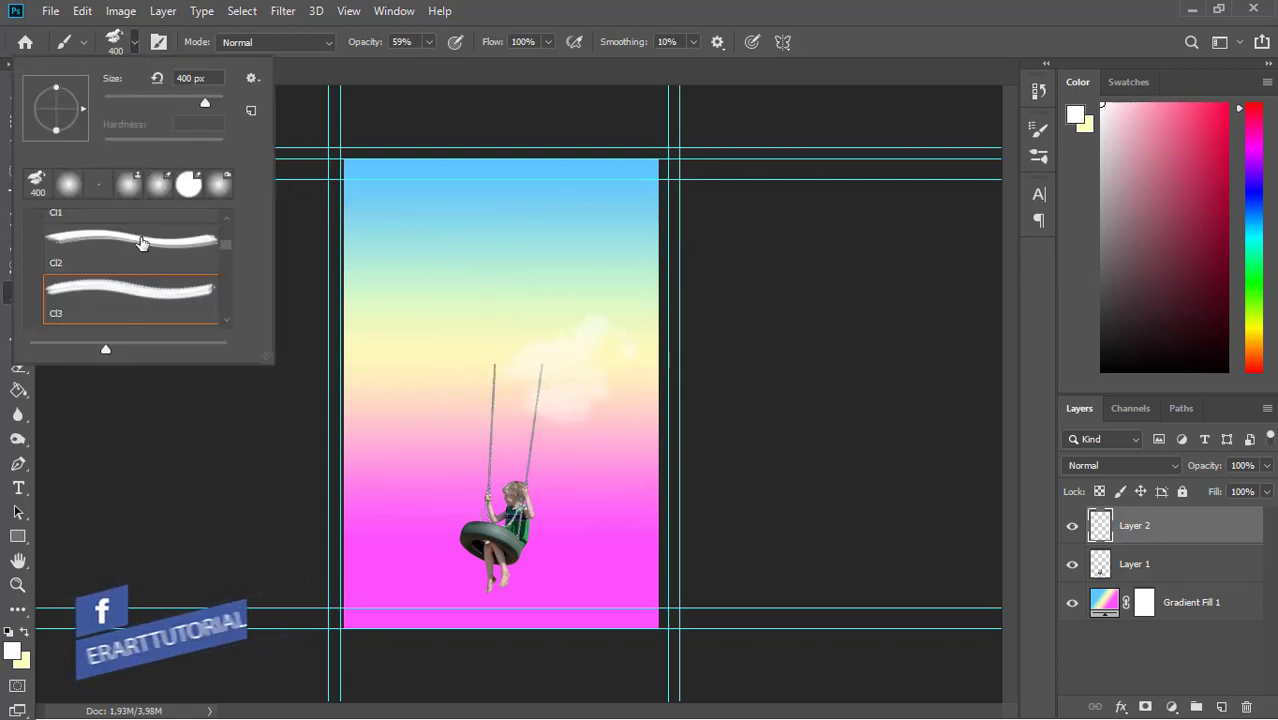
pyautogui.moveTo(140, 78); pyautogui.dragTo(155, 78)
pyautogui.click(142, 45)
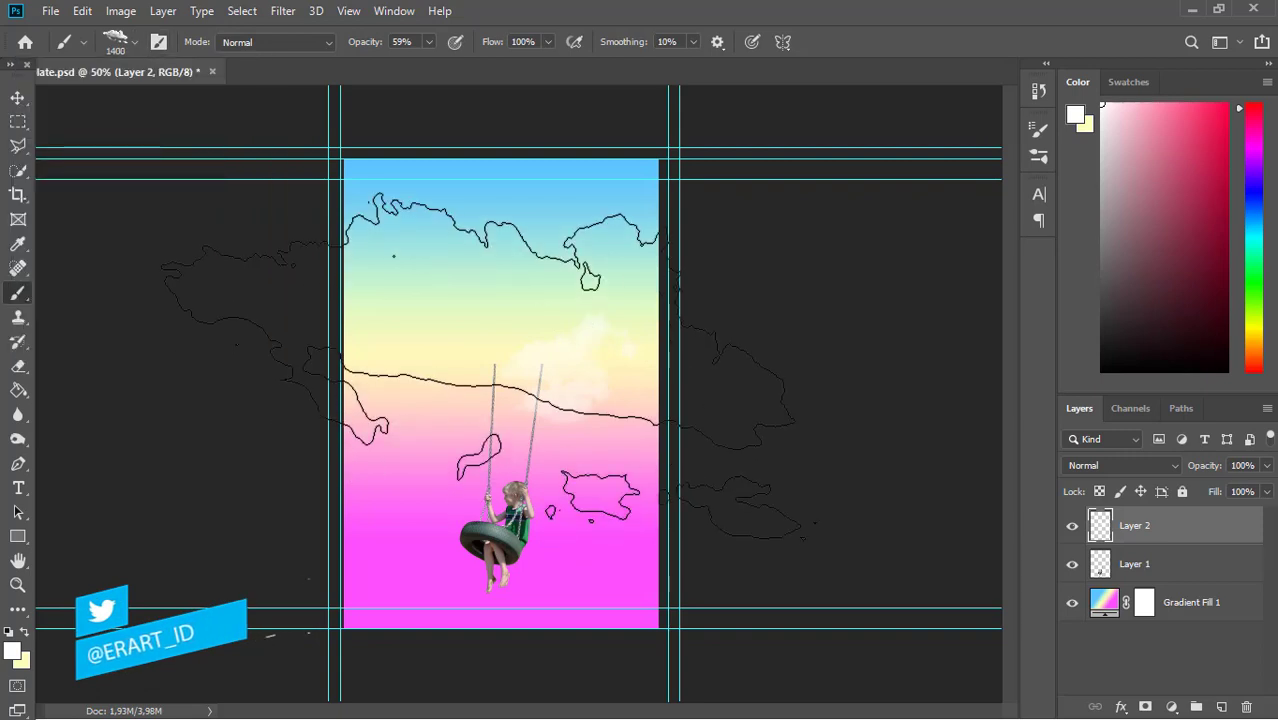
pyautogui.press('[')
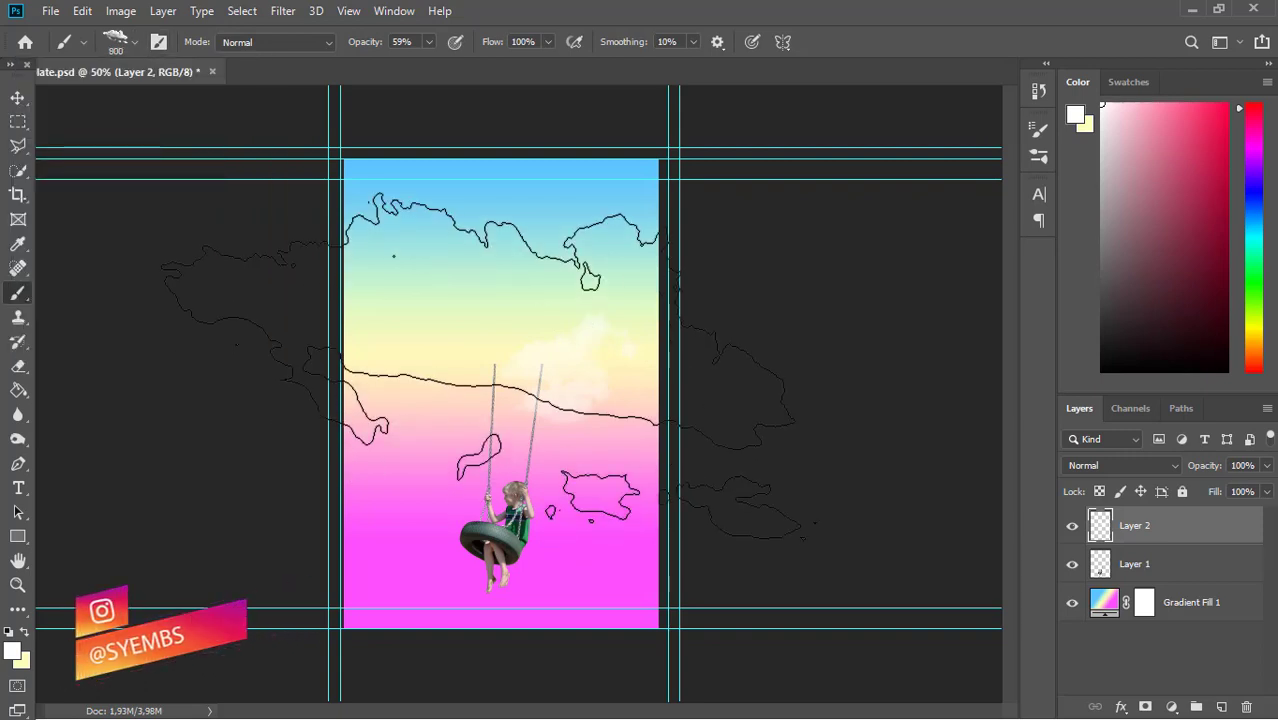
pyautogui.press('[')
pyautogui.press('[')
pyautogui.press('[')
pyautogui.click(495, 390)
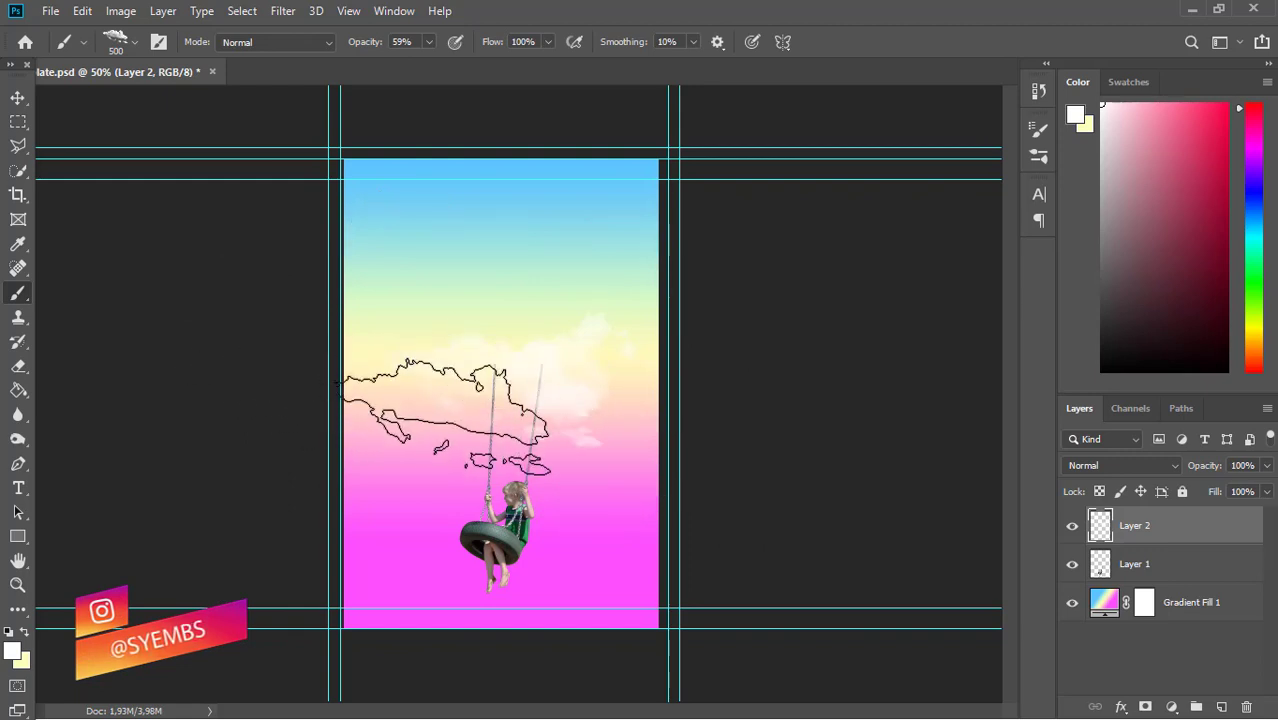
# - Stamp a large white cloud above the swing on a new layer using Cl4
pyautogui.click(136, 42)
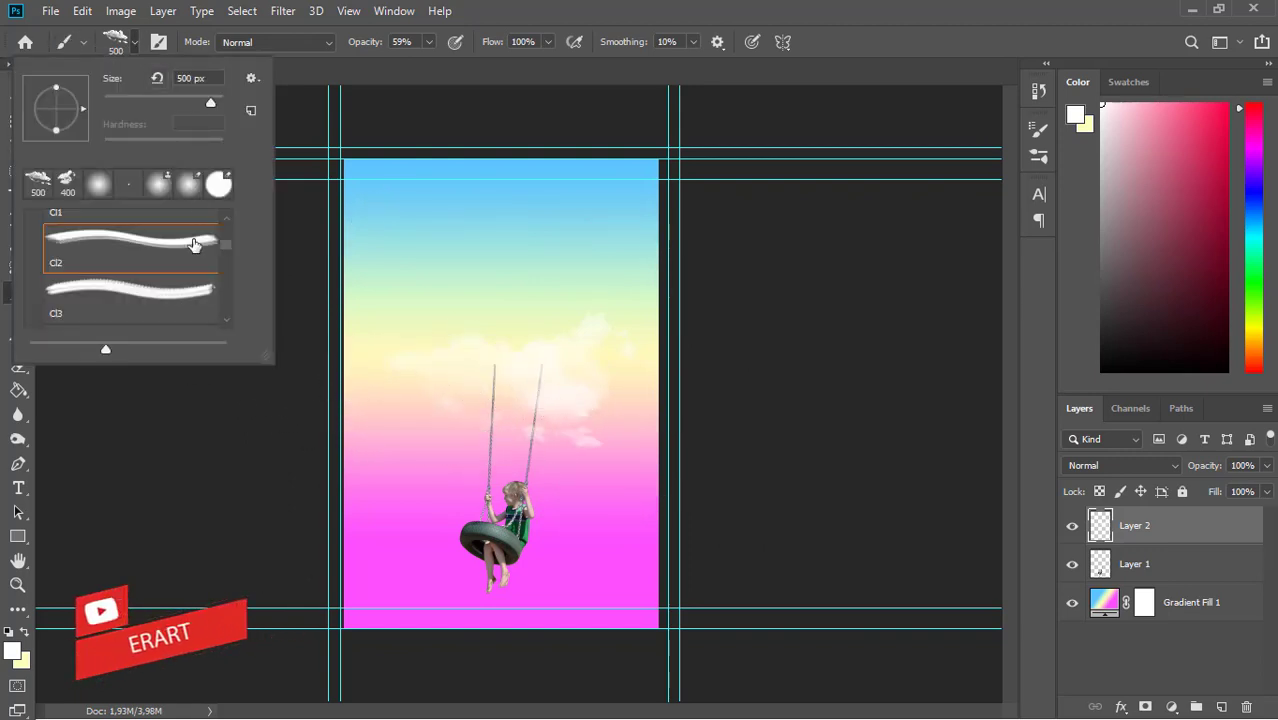
pyautogui.scroll(-2, 228, 250)
pyautogui.click(171, 277)
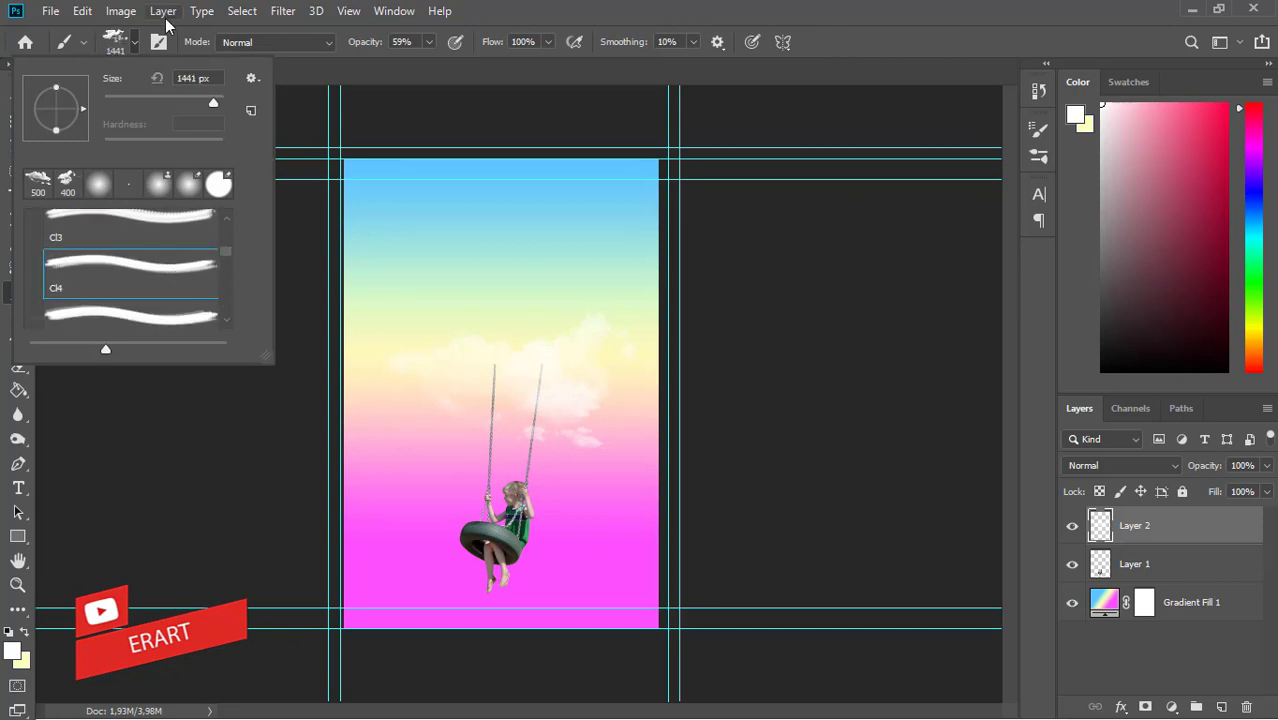
pyautogui.click(136, 42)
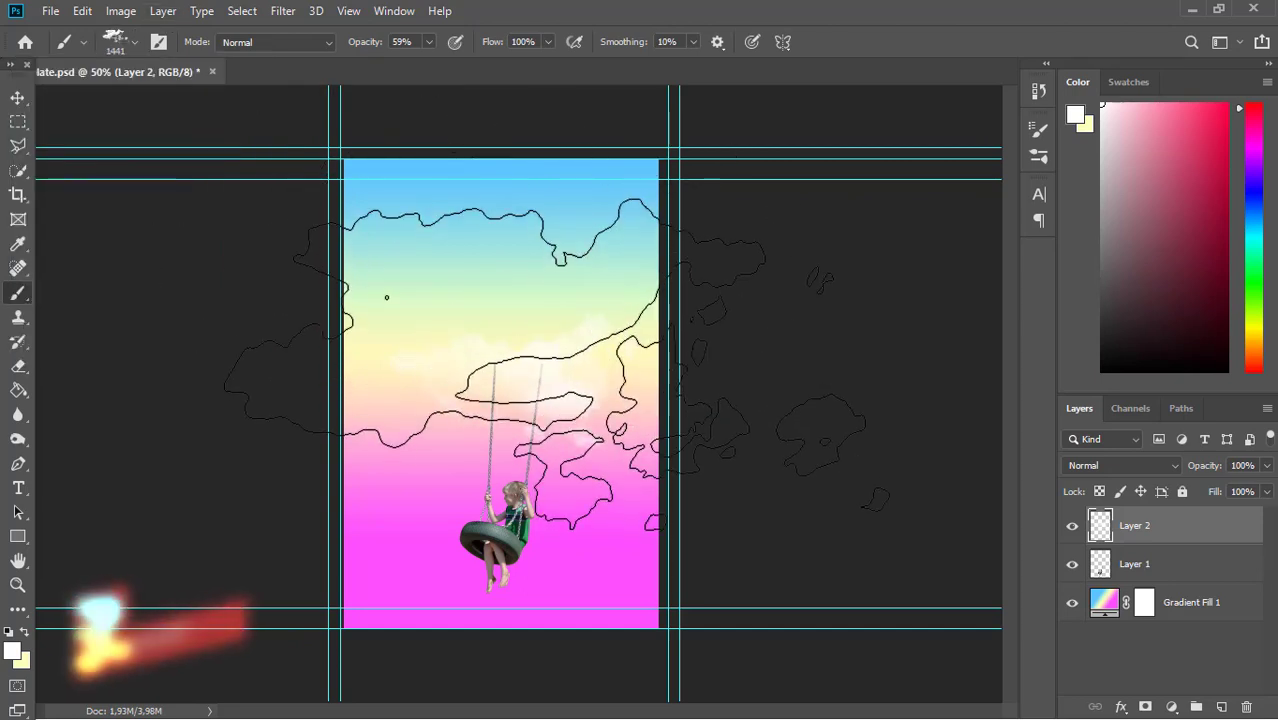
pyautogui.press('[')
pyautogui.press('[')
pyautogui.press('[')
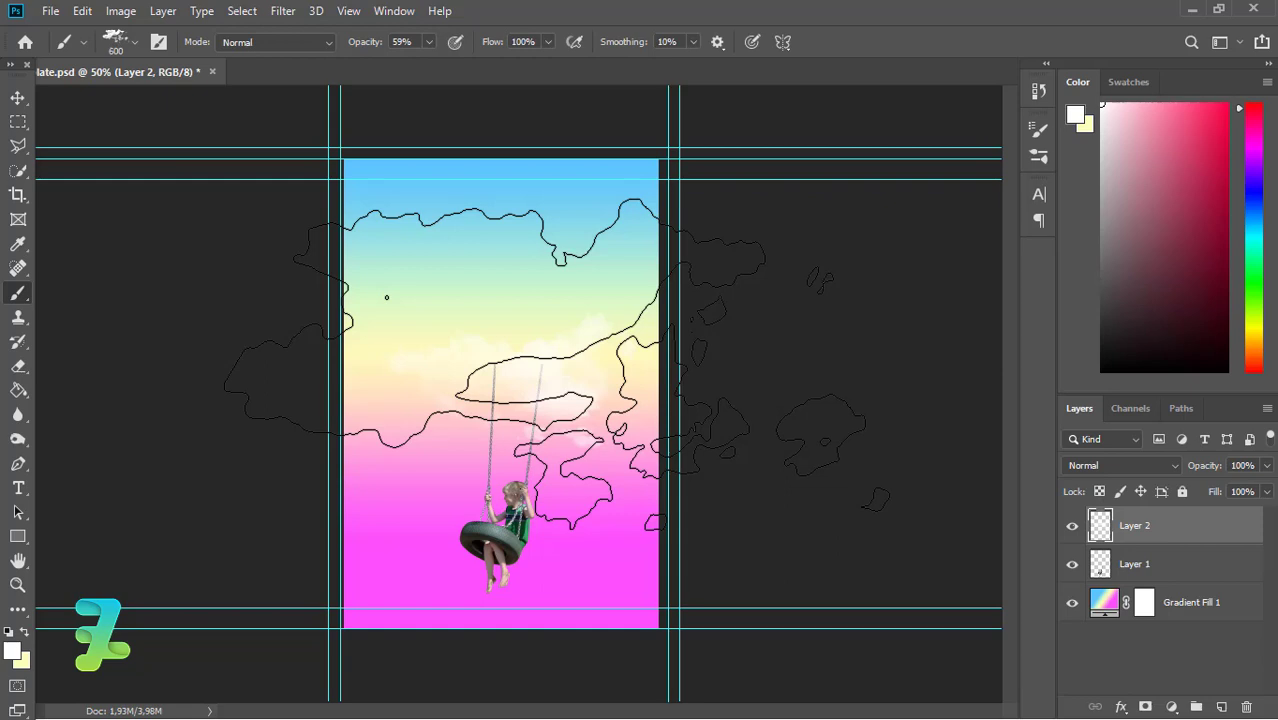
pyautogui.hotkey('alt', '[')
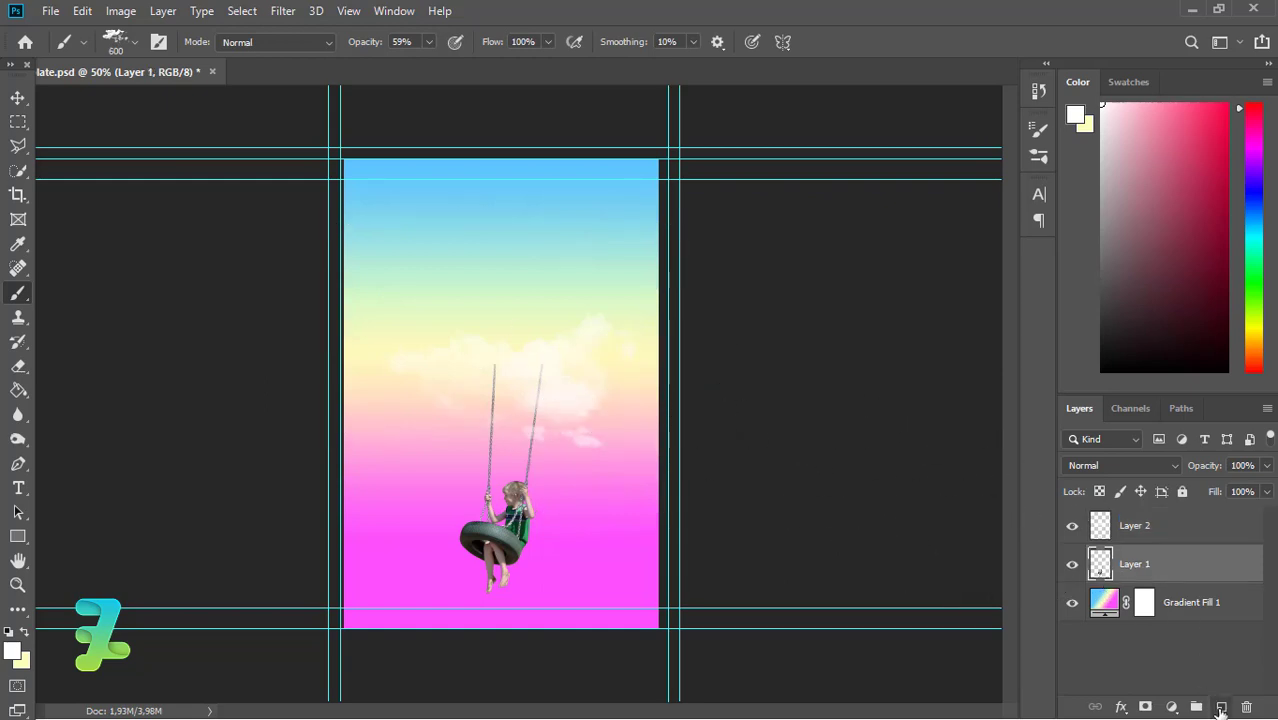
pyautogui.click(1221, 707)
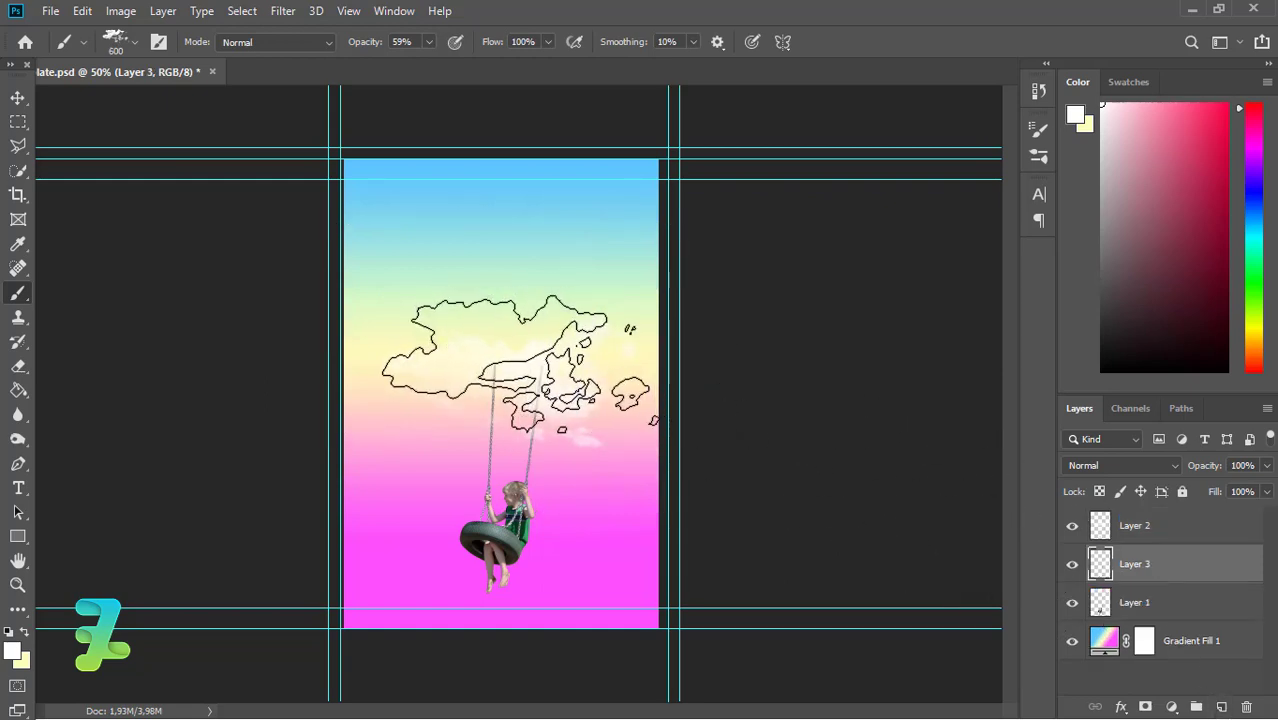
pyautogui.click(515, 364)
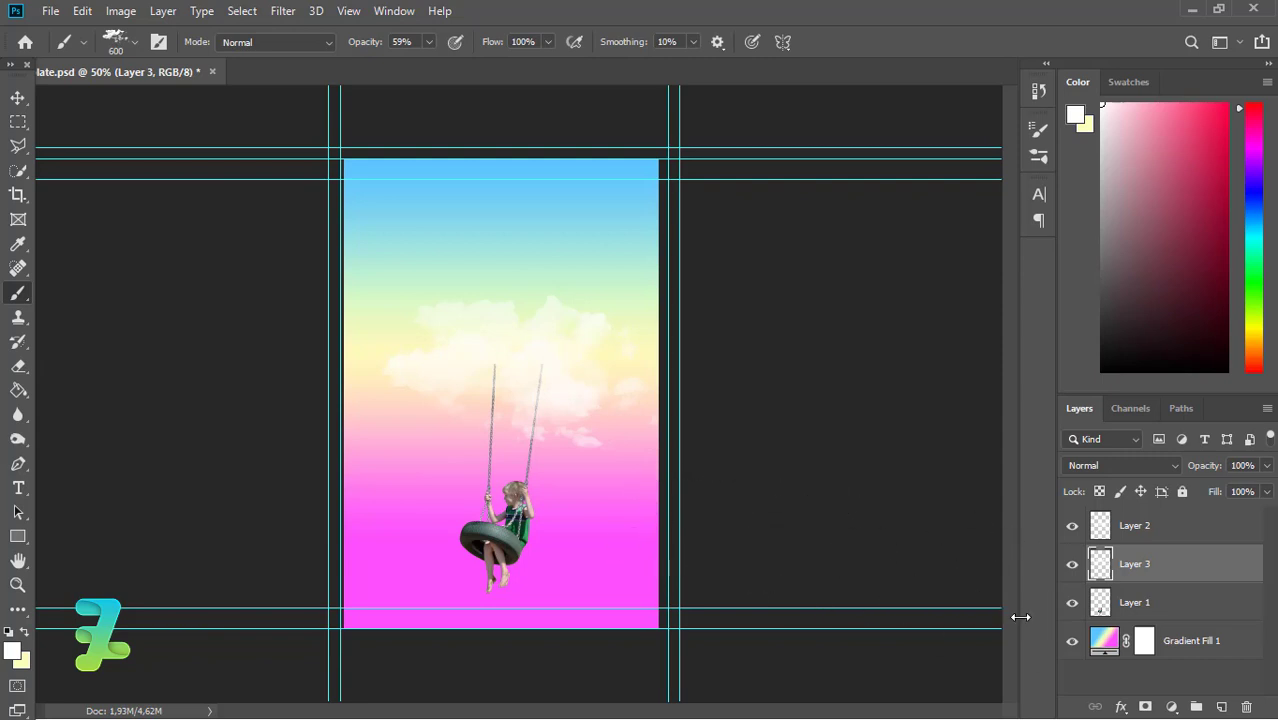
# - Group the cloud layers, duplicate the group, and nest both groups in one group
pyautogui.keyDown('shift'); pyautogui.click(1169, 537); pyautogui.keyUp('shift')
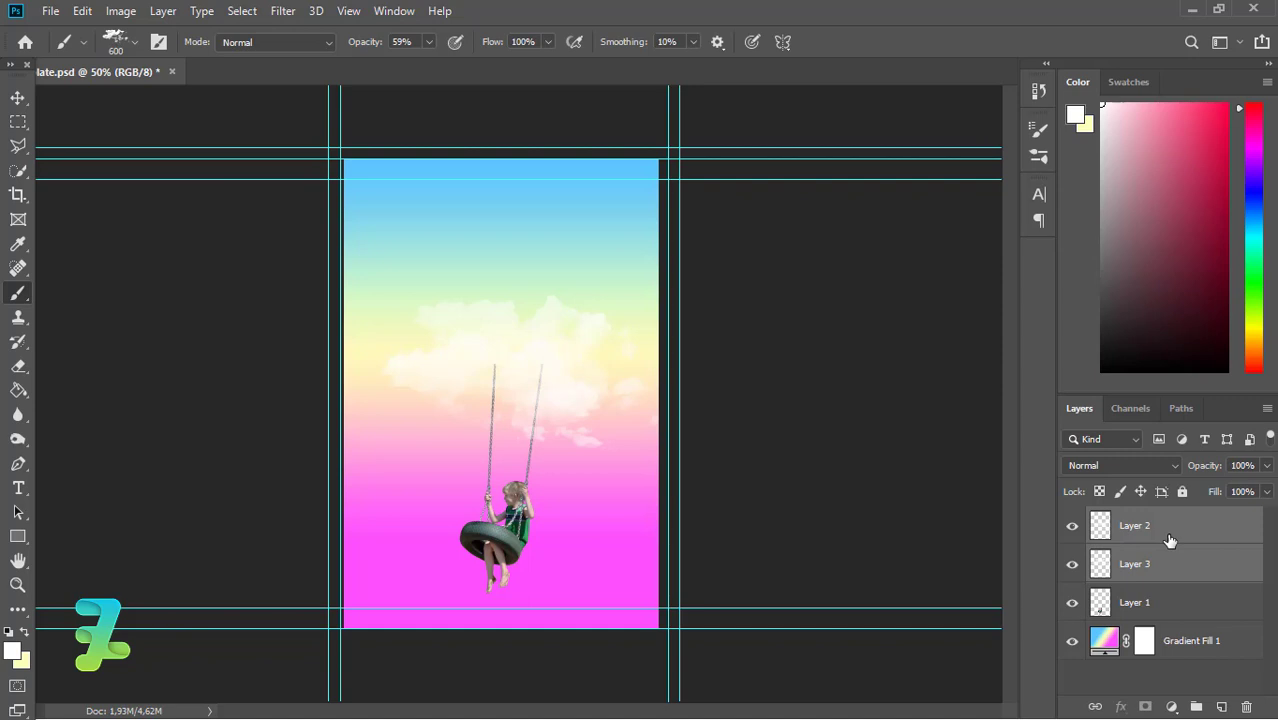
pyautogui.hotkey('ctrl', 'g')
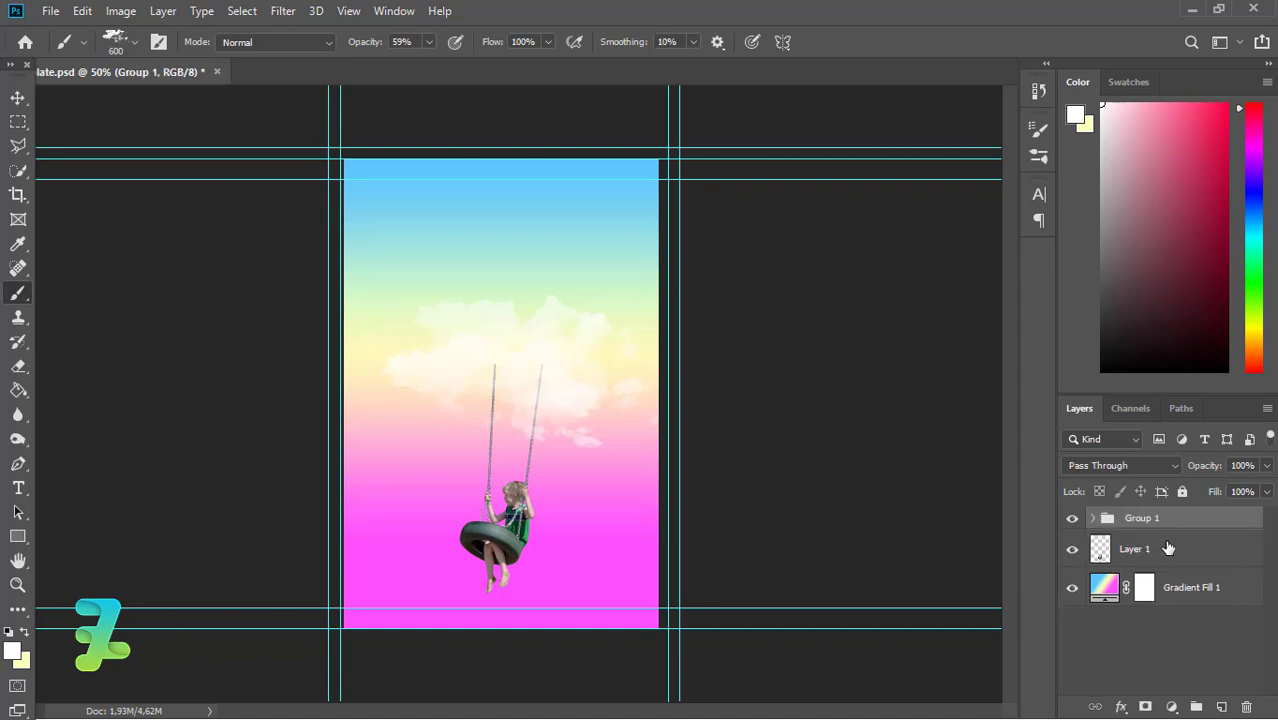
pyautogui.hotkey('ctrl', 'j')
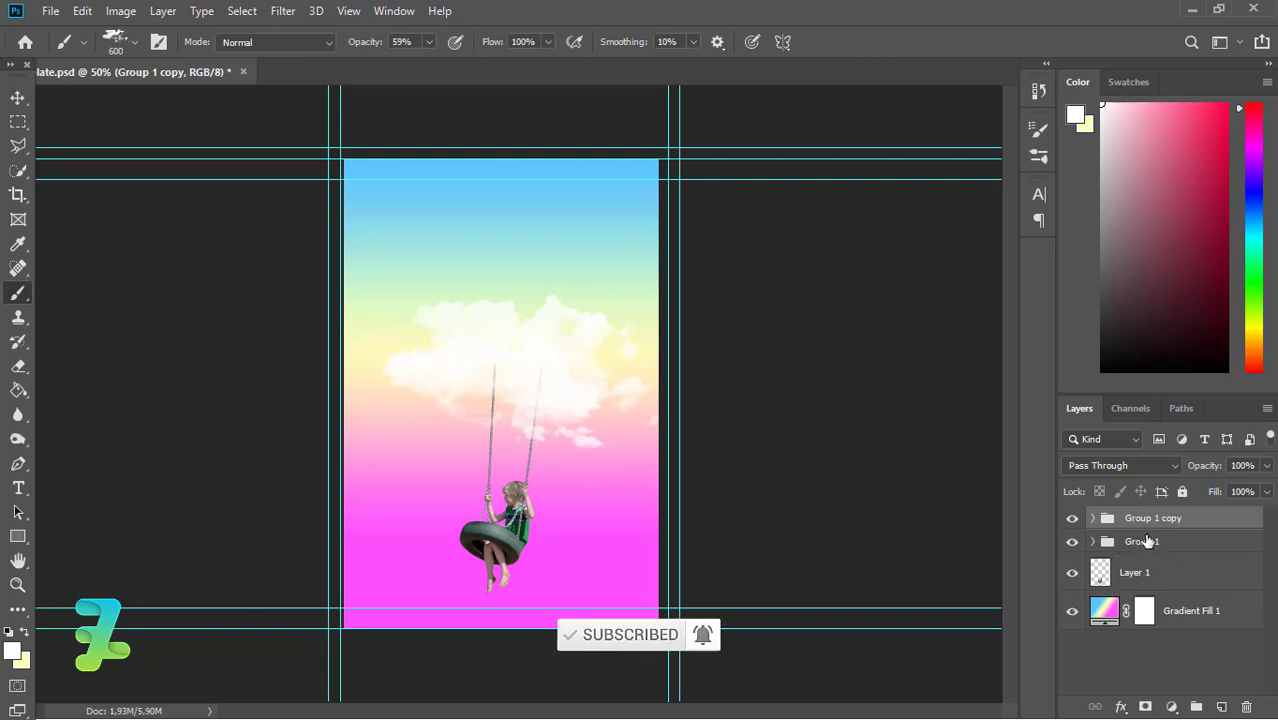
pyautogui.keyDown('shift'); pyautogui.click(1155, 542); pyautogui.keyUp('shift')
pyautogui.hotkey('ctrl', 'g')
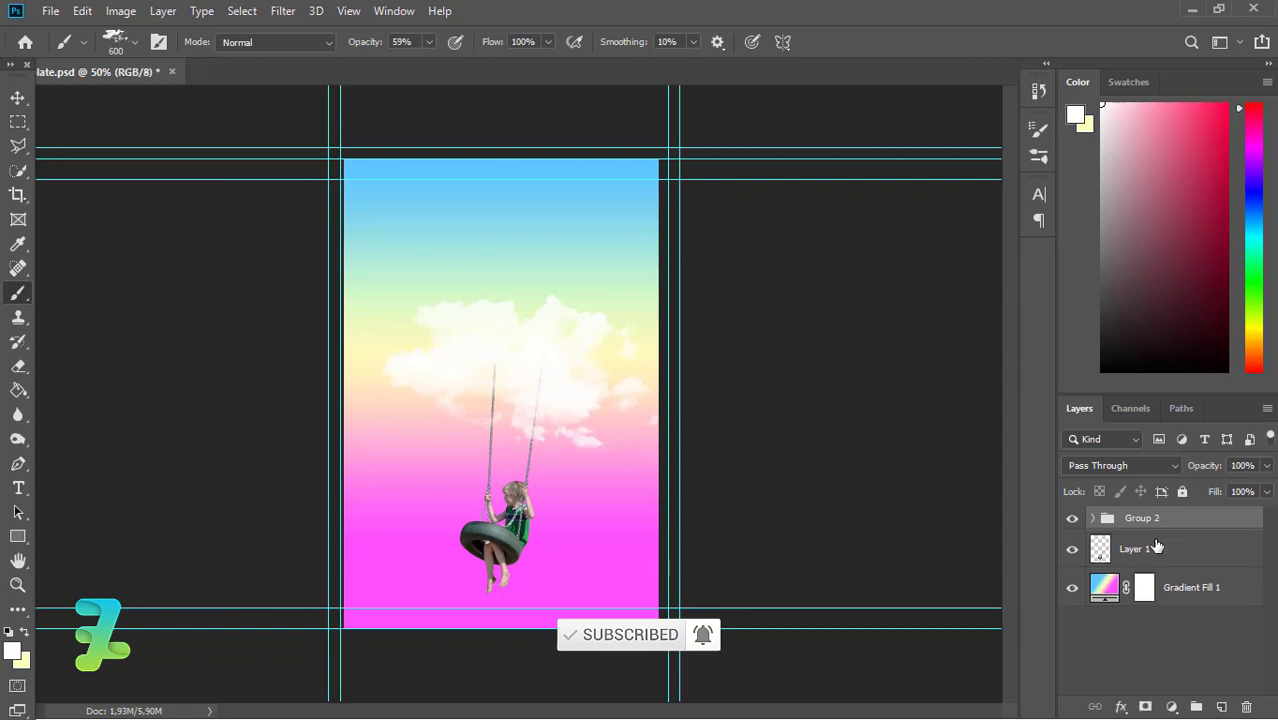
# - Shift the sky gradient upward so pink covers more of the lower poster
pyautogui.doubleClick(1105, 588)
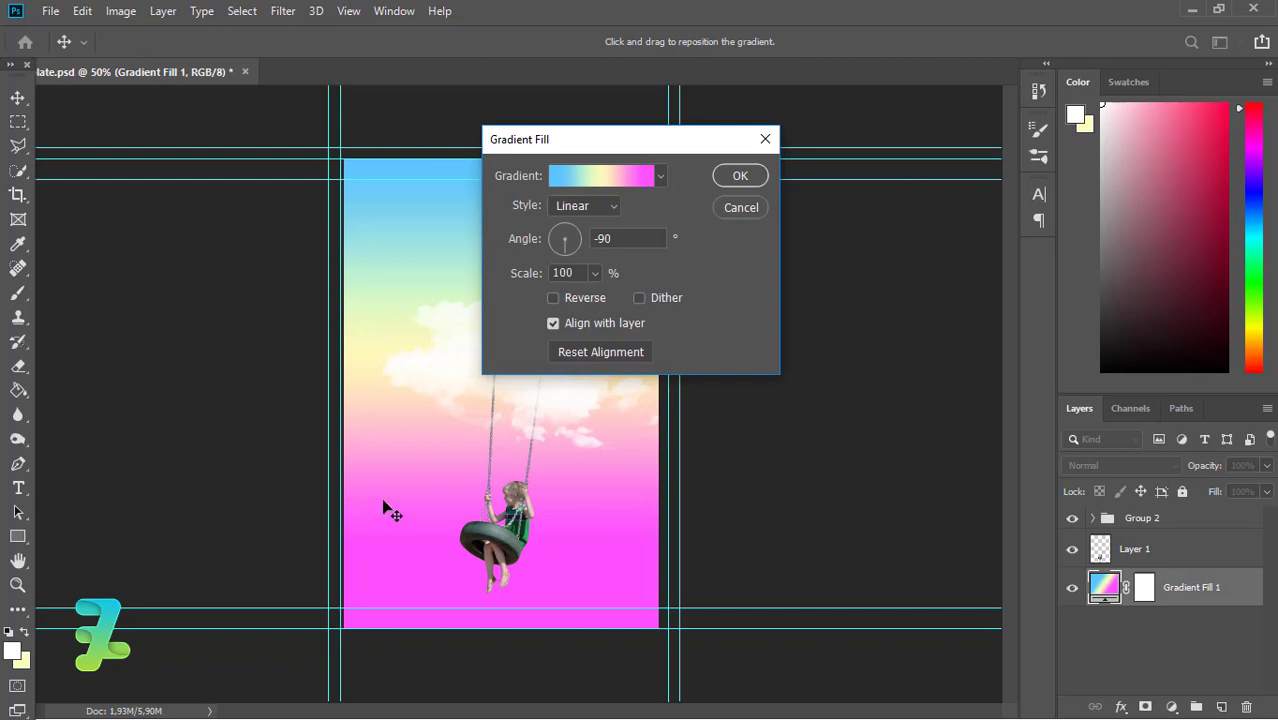
pyautogui.moveTo(385, 506)
pyautogui.mouseDown()
pyautogui.moveTo(403, 411)
pyautogui.moveTo(406, 462)
pyautogui.mouseUp()
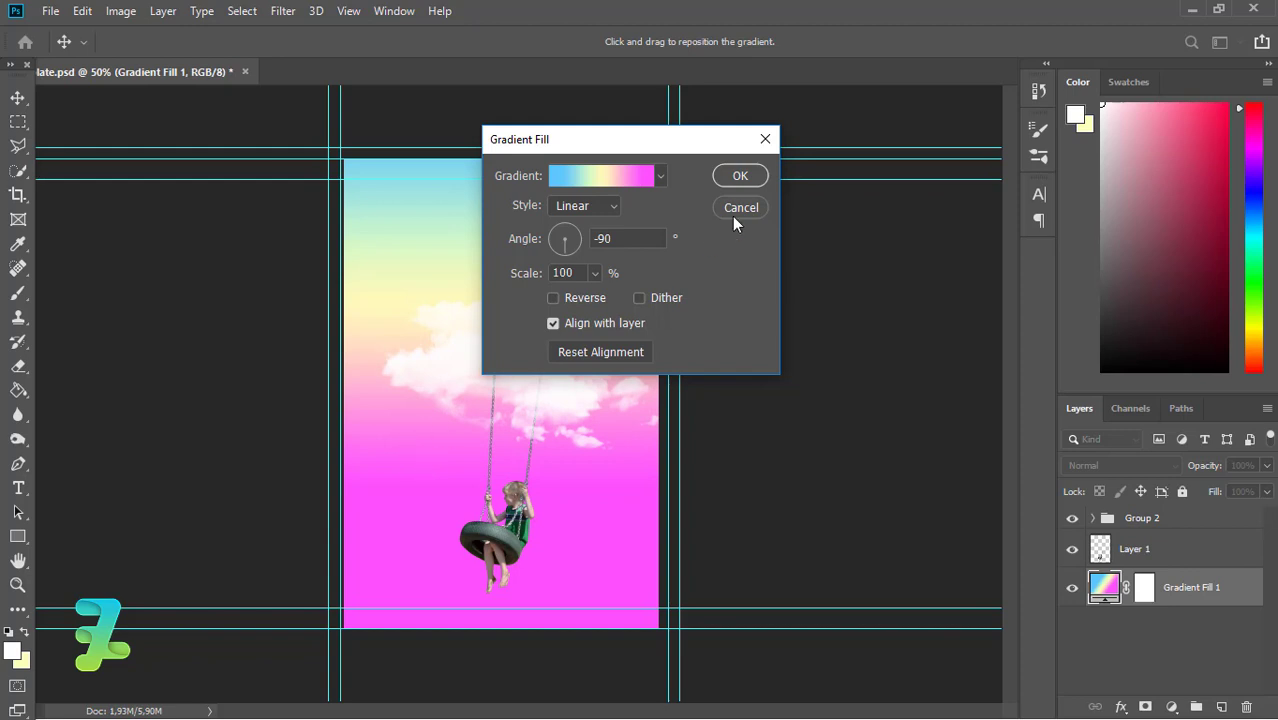
pyautogui.click(735, 177)
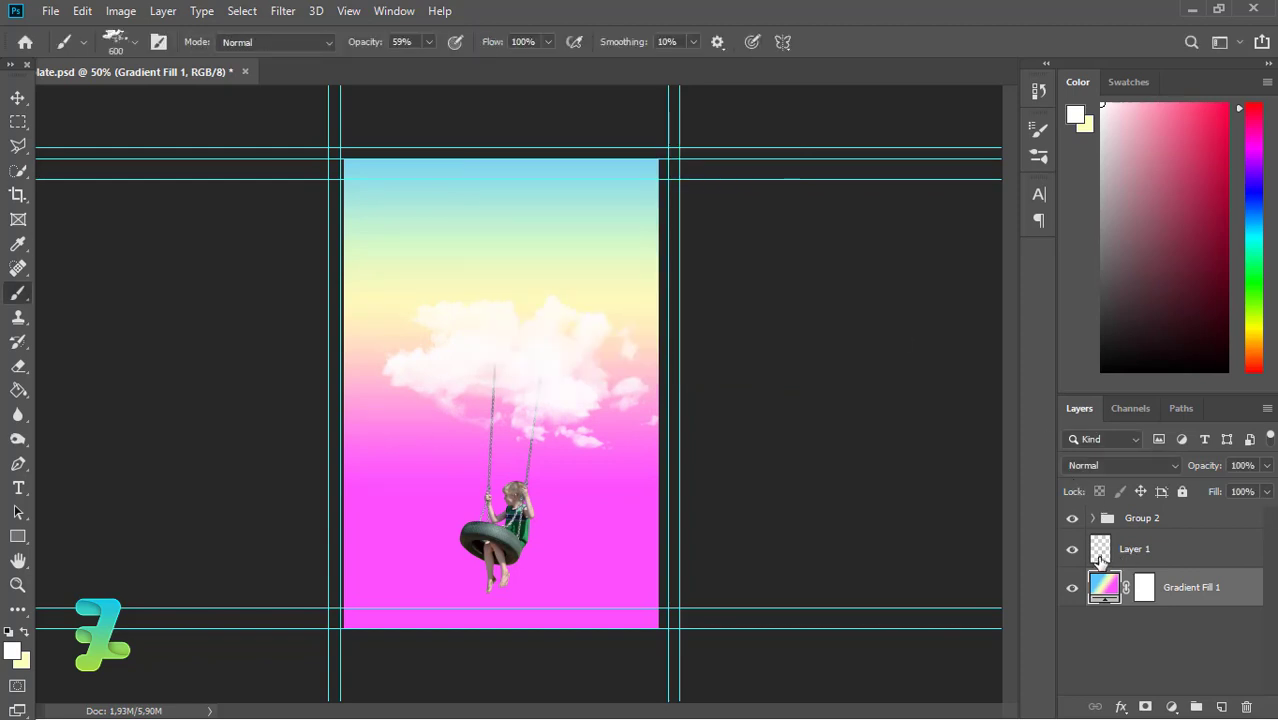
# - Move Layer 1's swing lower on the poster beneath the clouds
pyautogui.click(1100, 545)
pyautogui.moveTo(500, 366); pyautogui.dragTo(492, 400)
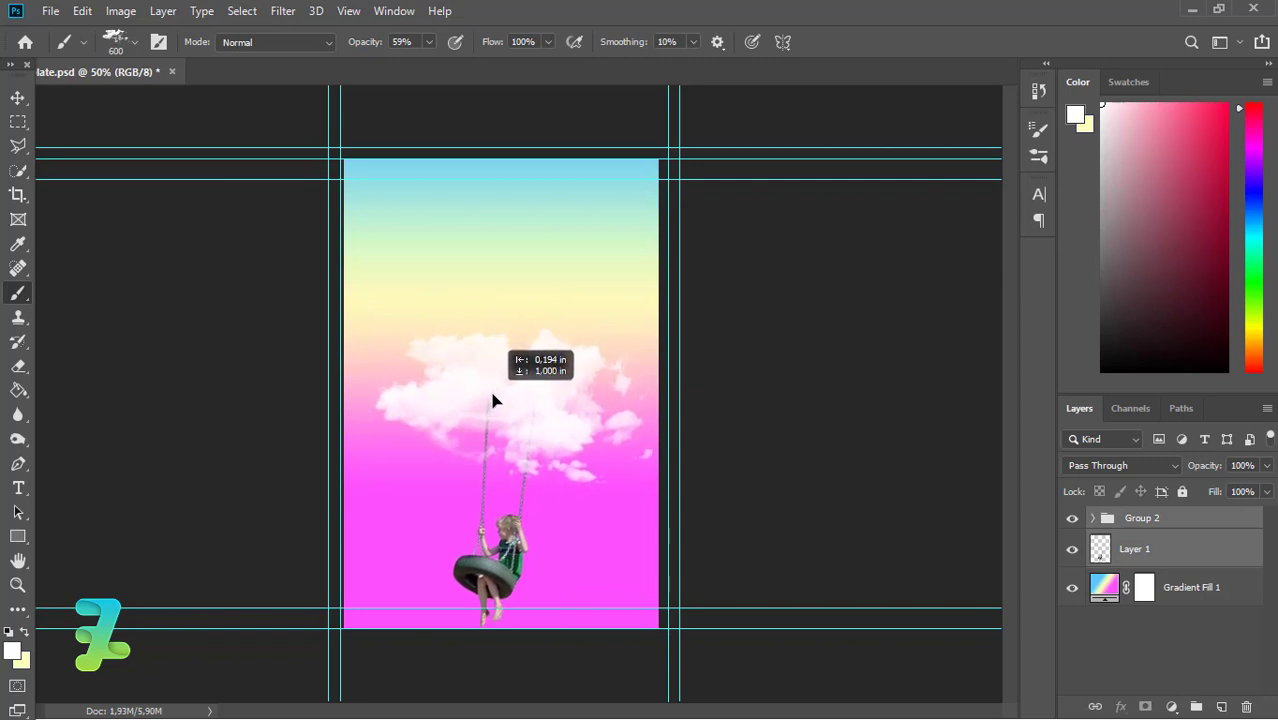
pyautogui.moveTo(492, 395); pyautogui.dragTo(491, 396)
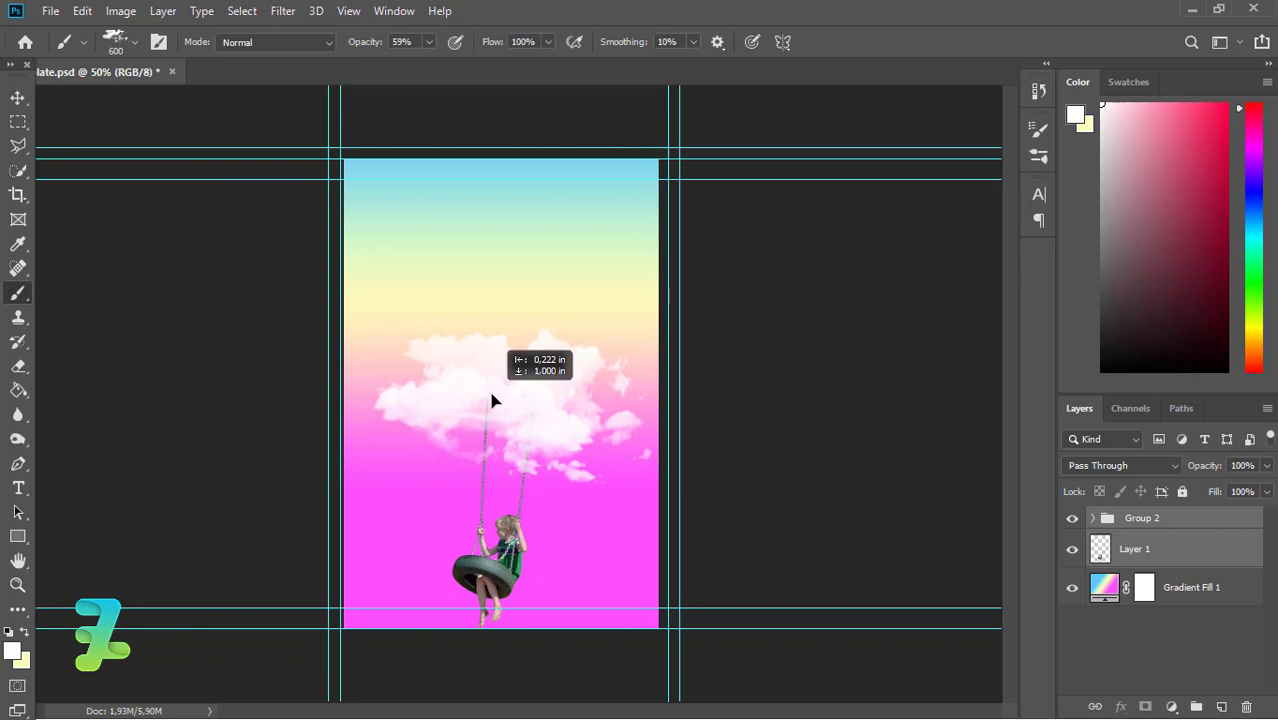
# - Expand and collapse the cloud groups to inspect them, ending with Group 1 selected
pyautogui.click(1094, 518)
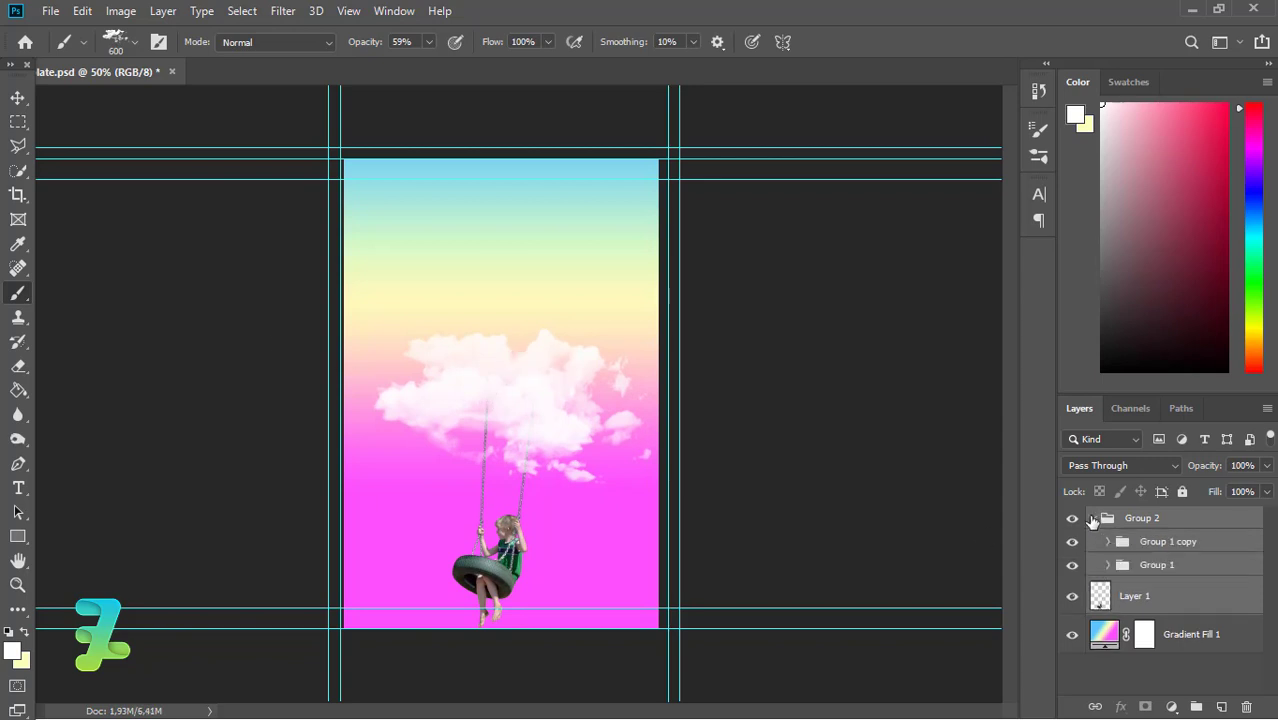
pyautogui.click(1094, 518)
pyautogui.click(1108, 565)
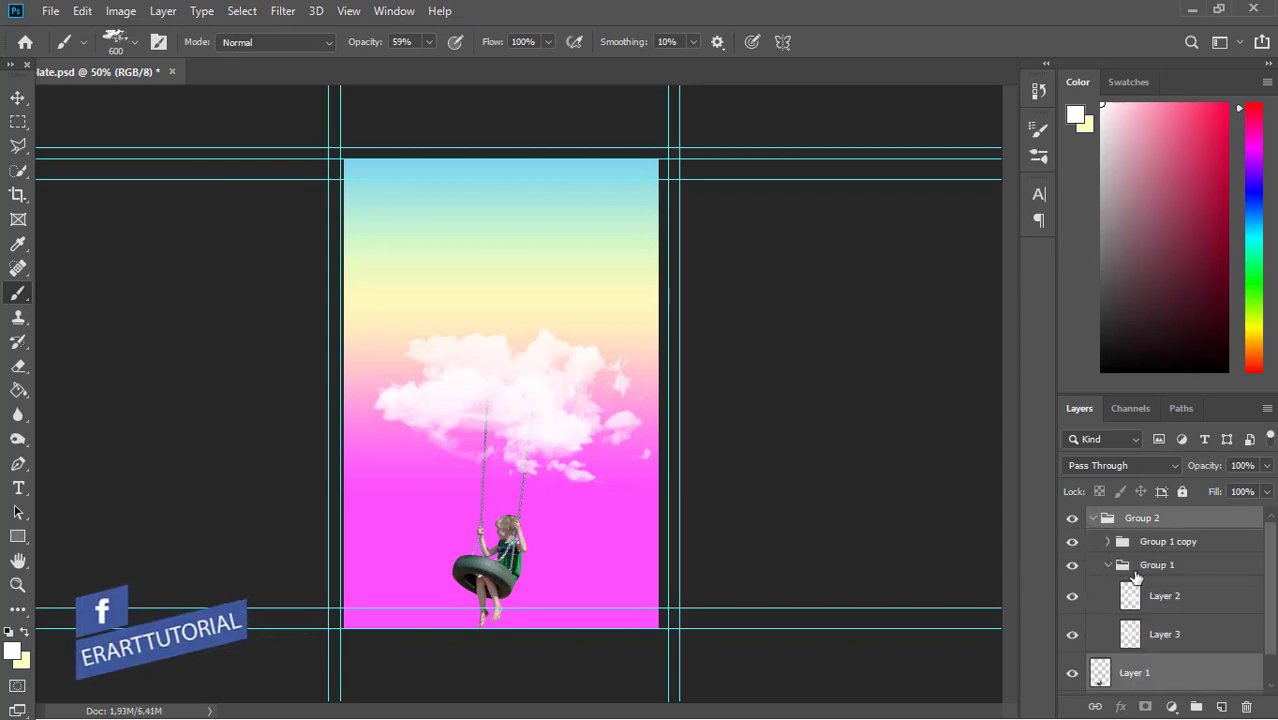
pyautogui.click(1120, 566)
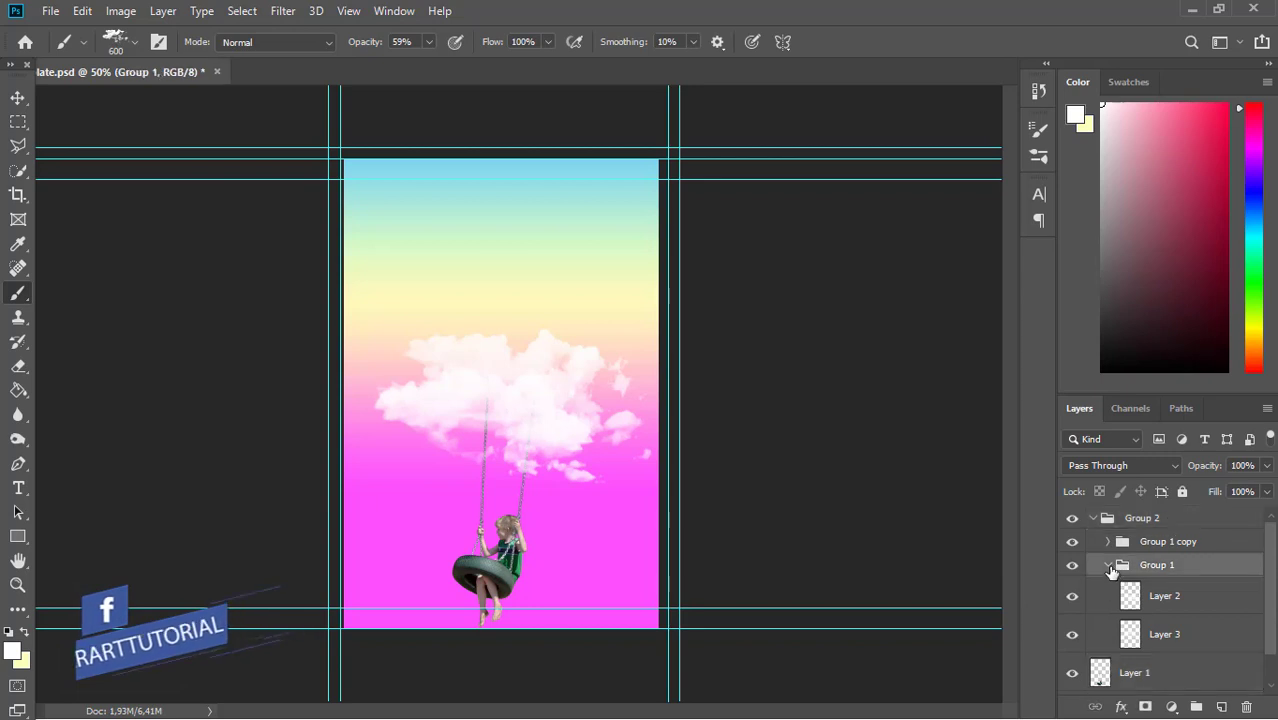
pyautogui.click(1109, 566)
pyautogui.click(1109, 566)
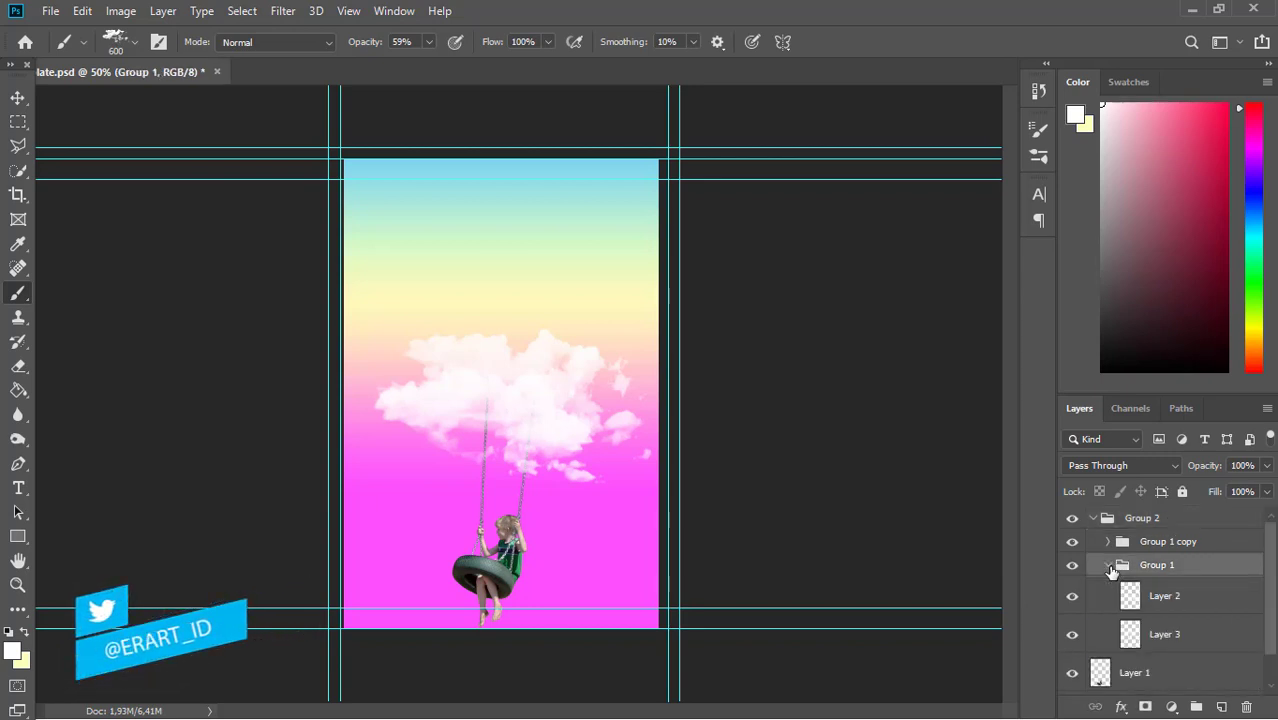
pyautogui.click(1109, 566)
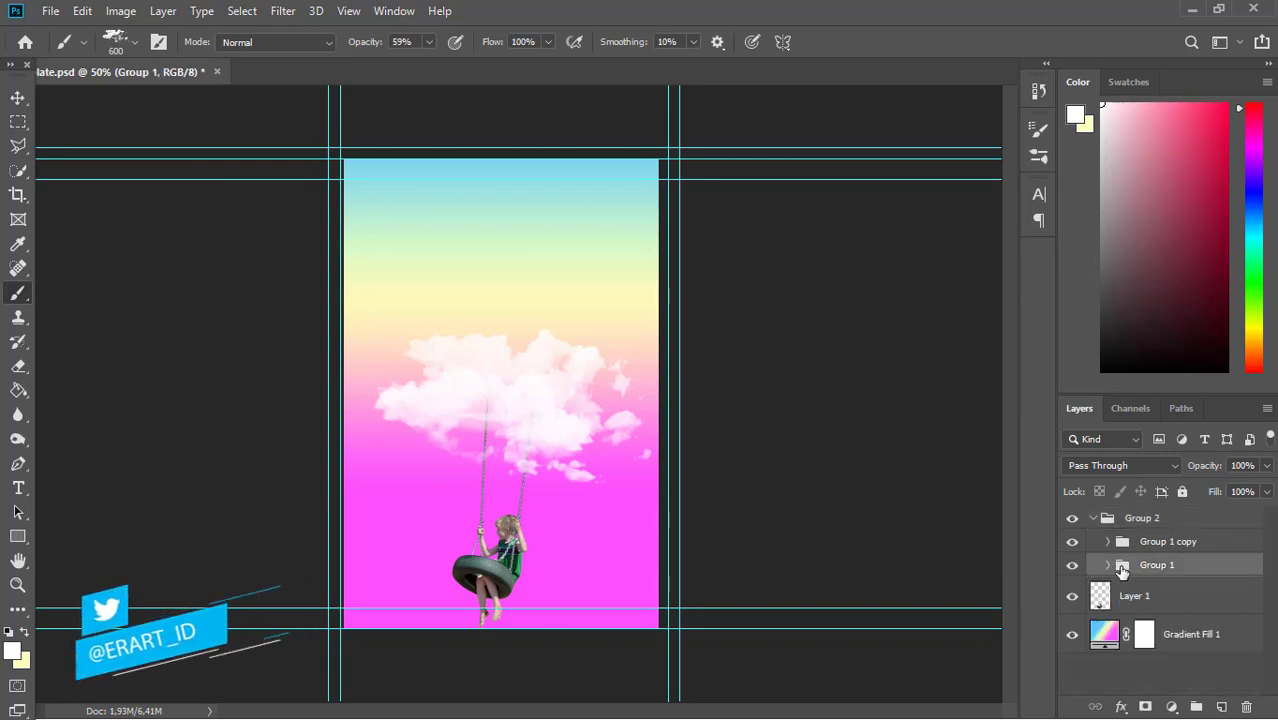
pyautogui.click(1165, 542)
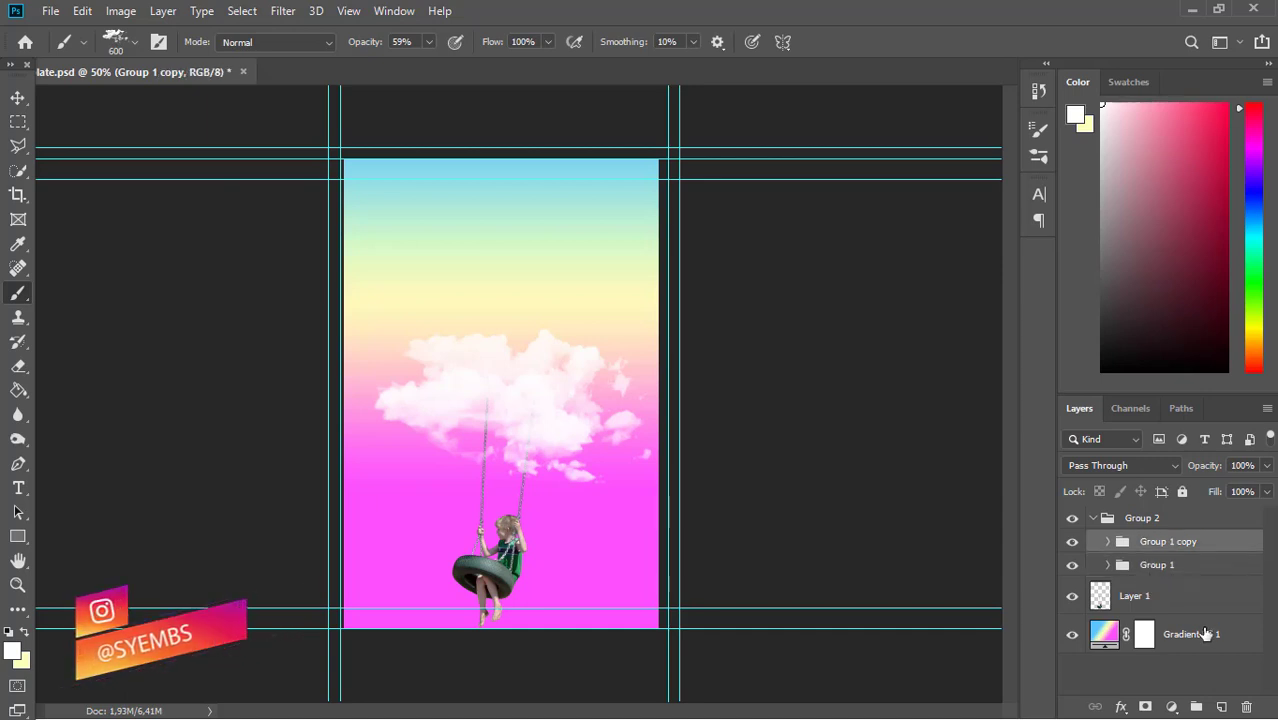
pyautogui.click(1160, 566)
# - Add a layer beneath Group 1 and stamp cloud texture with the Cl6 brush
pyautogui.click(1221, 707)
pyautogui.moveTo(1148, 572); pyautogui.dragTo(1160, 615)
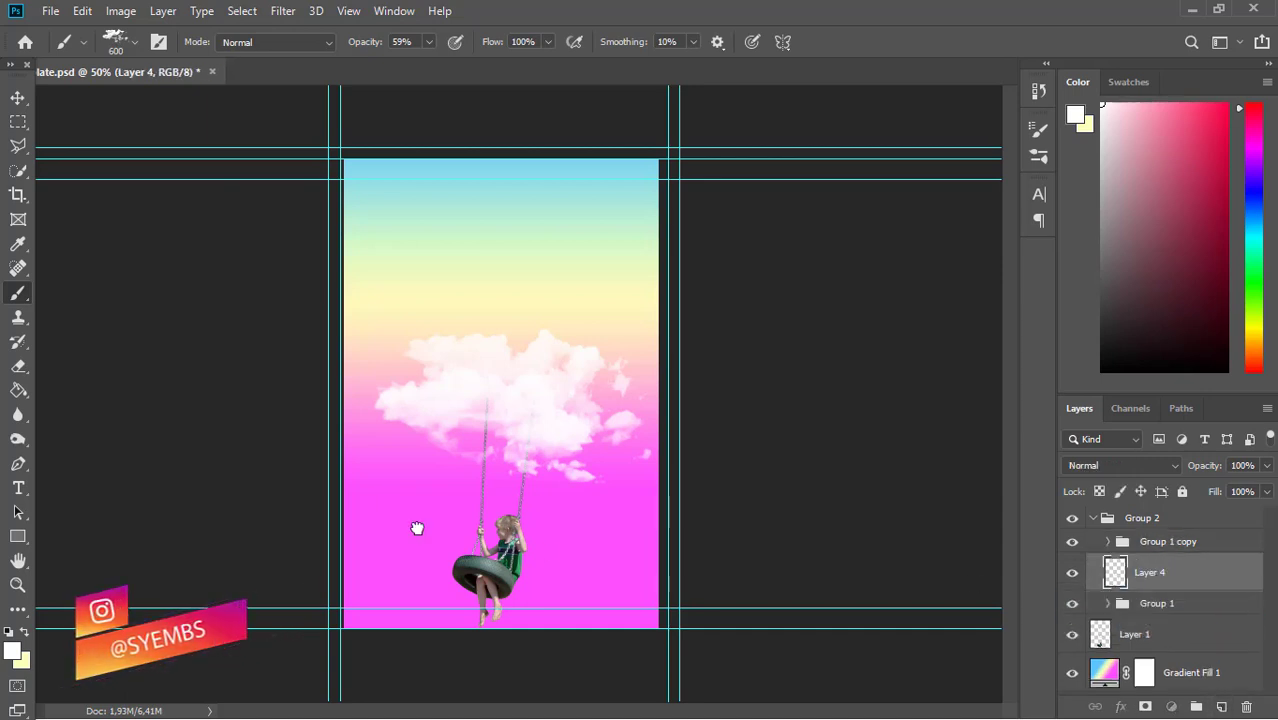
pyautogui.click(137, 44)
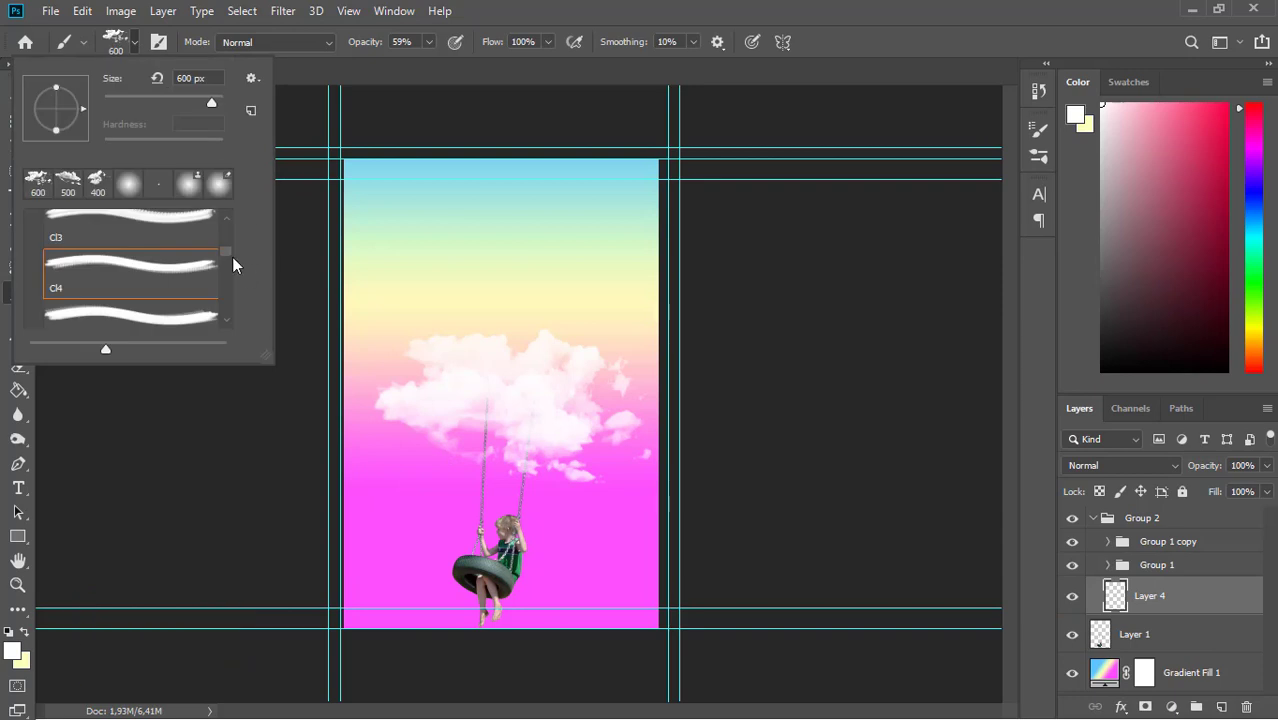
pyautogui.scroll(-2, 230, 257)
pyautogui.click(130, 290)
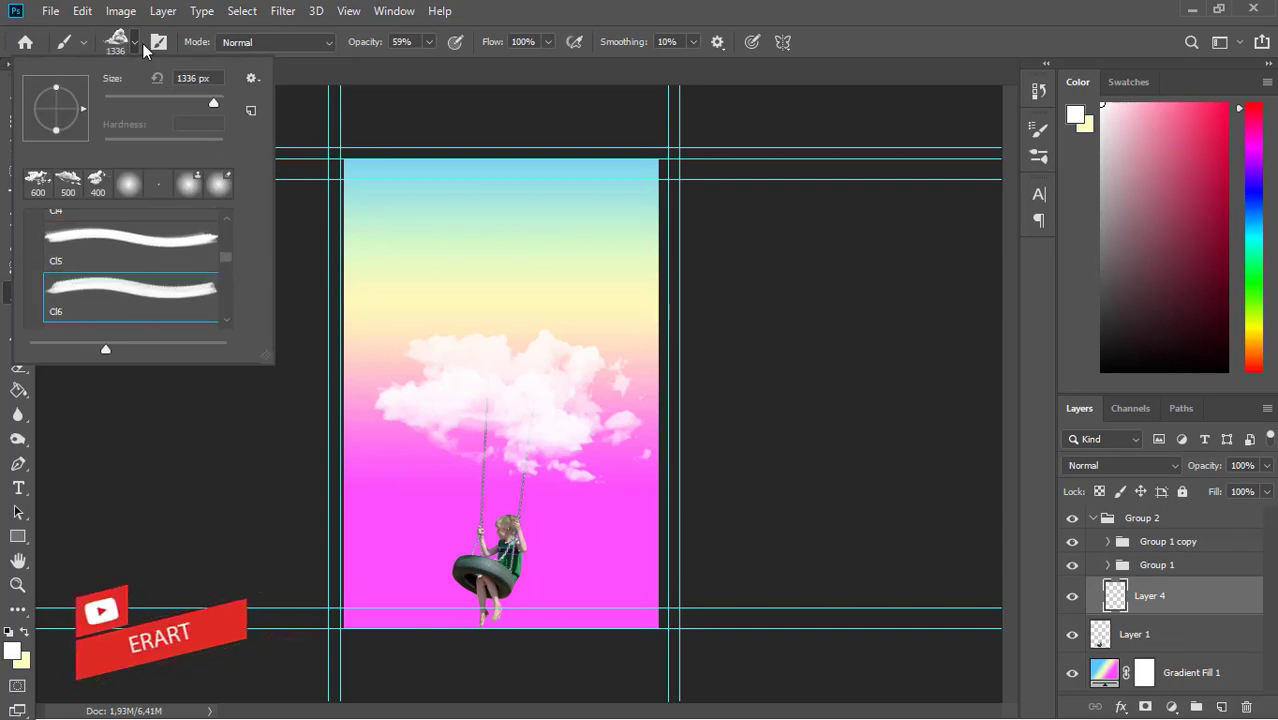
pyautogui.click(142, 43)
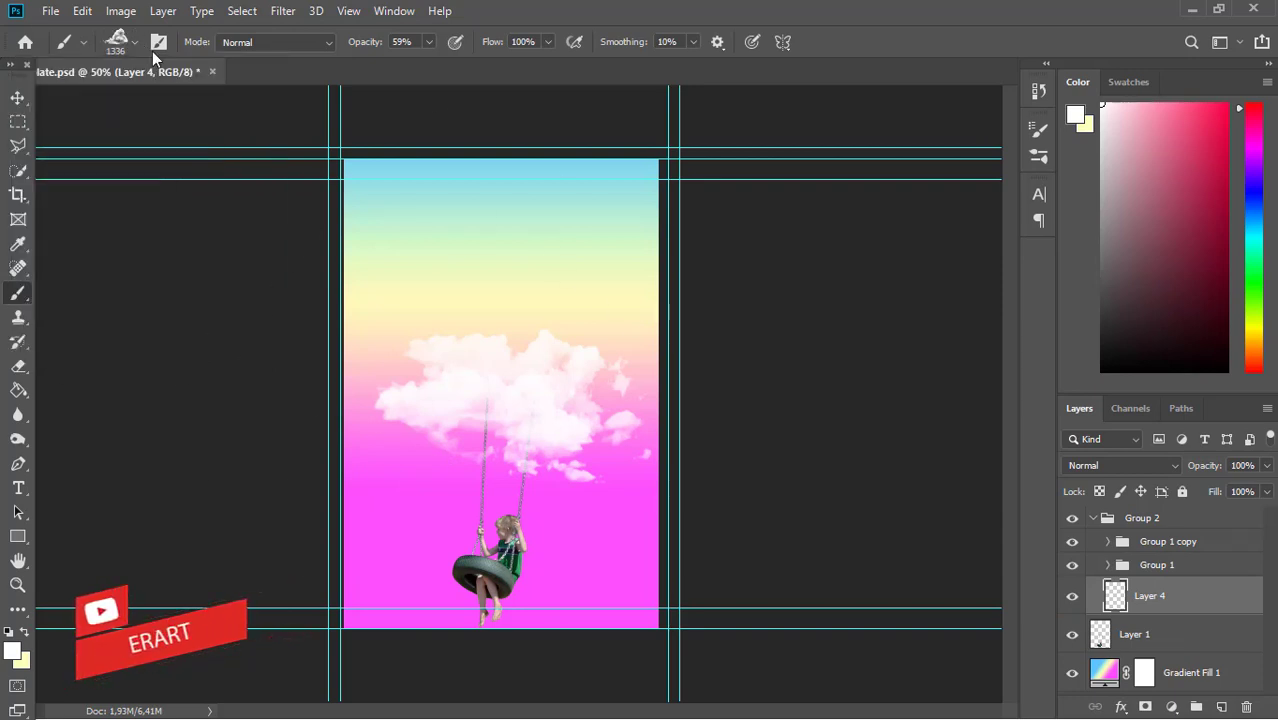
pyautogui.click(433, 405)
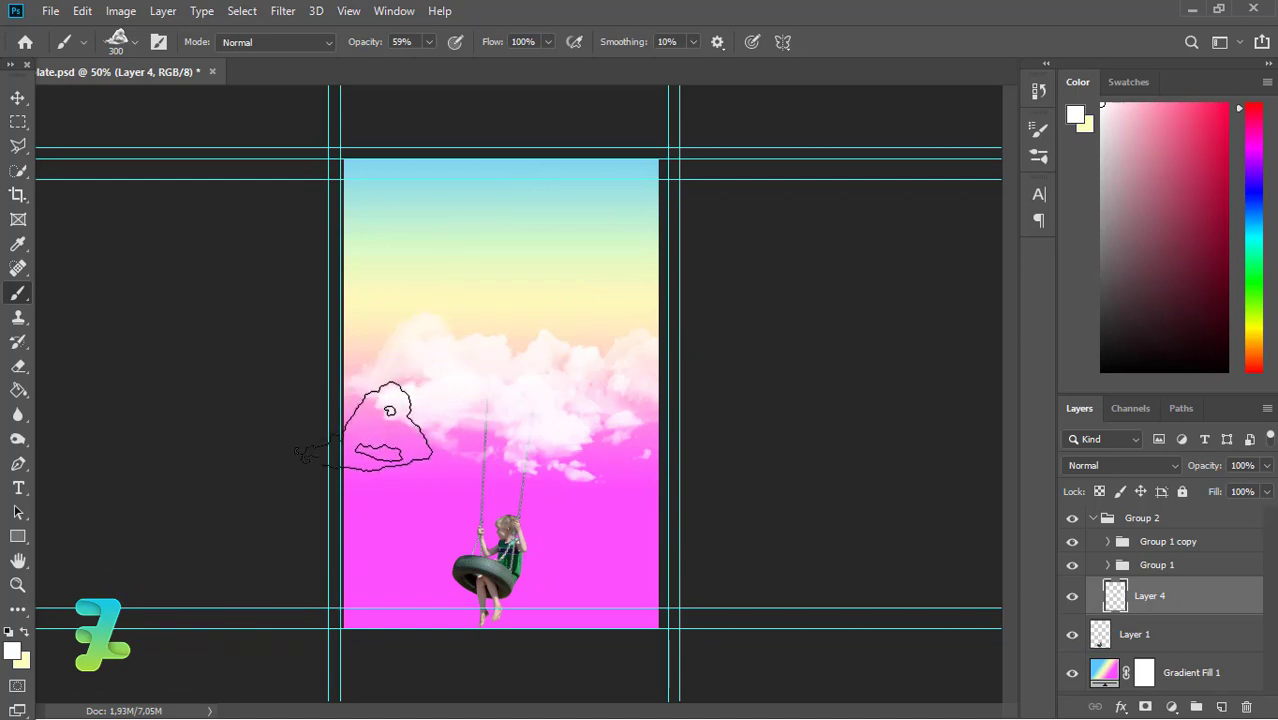
# - Try a different, smaller cloud brush, then delete the test cloud layer
pyautogui.click(135, 42)
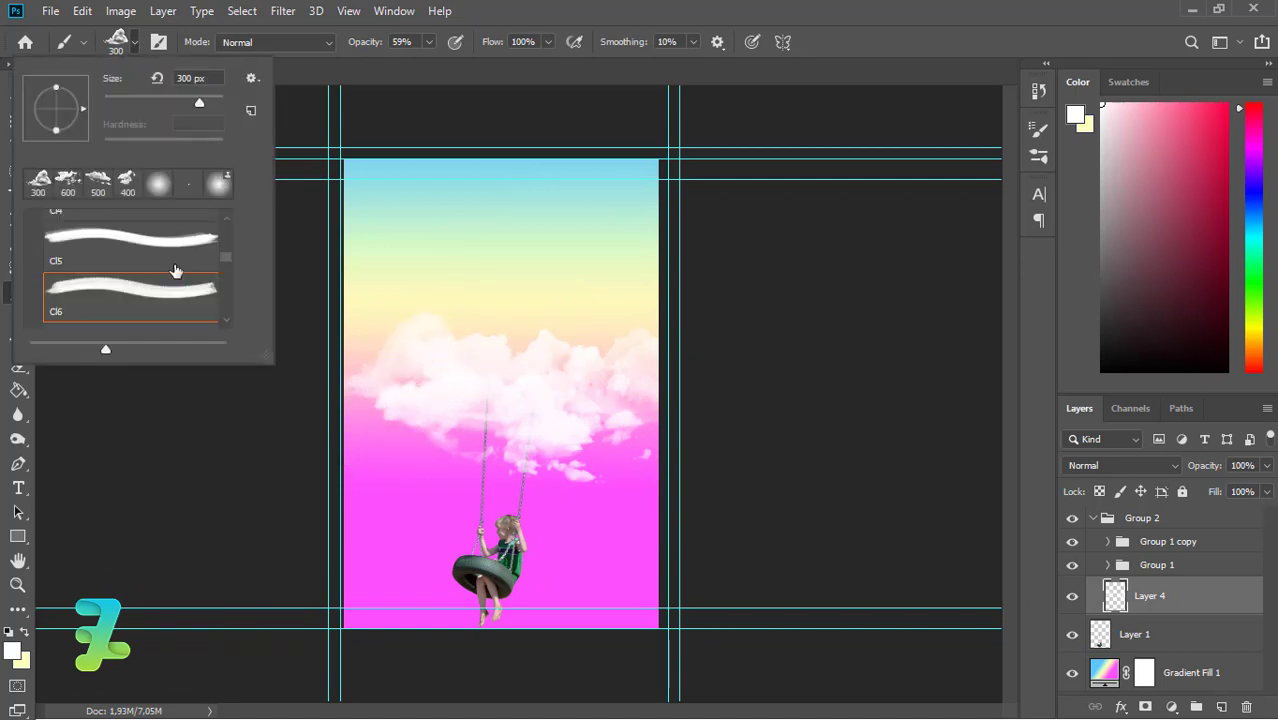
pyautogui.click(165, 240)
pyautogui.press('Return')
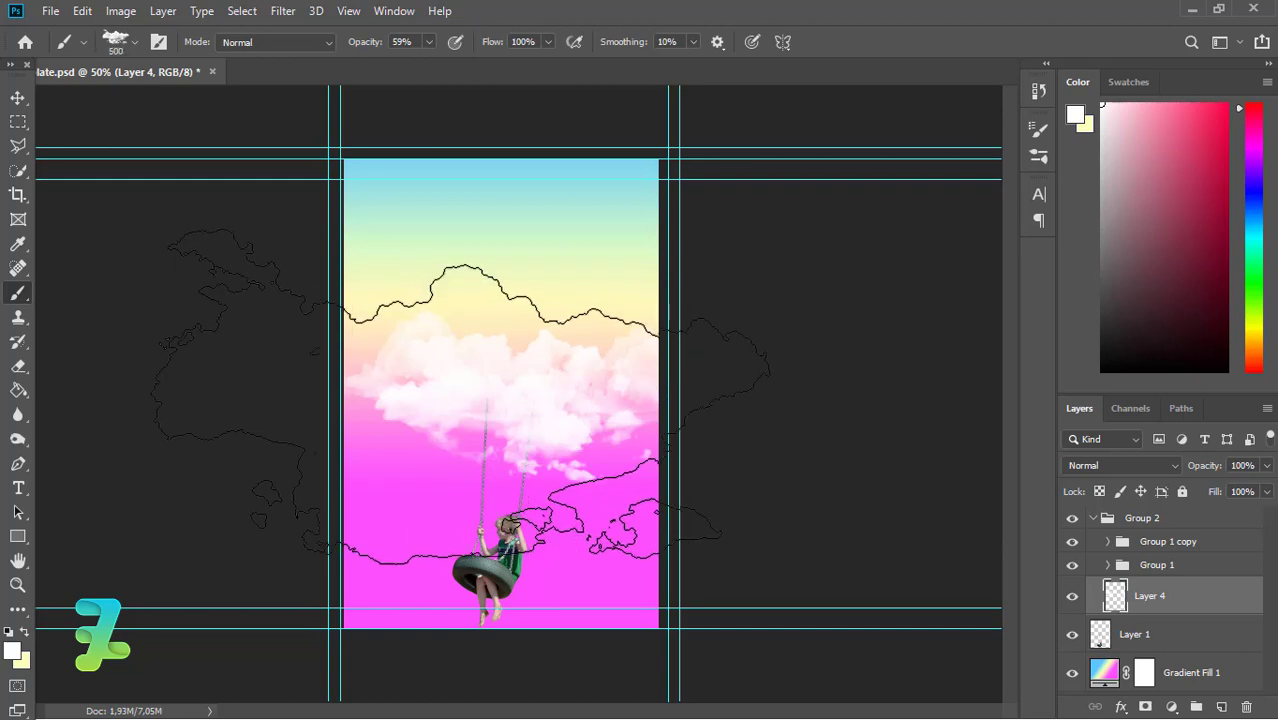
pyautogui.press('[')
pyautogui.press('[')
pyautogui.press('[')
pyautogui.press('[')
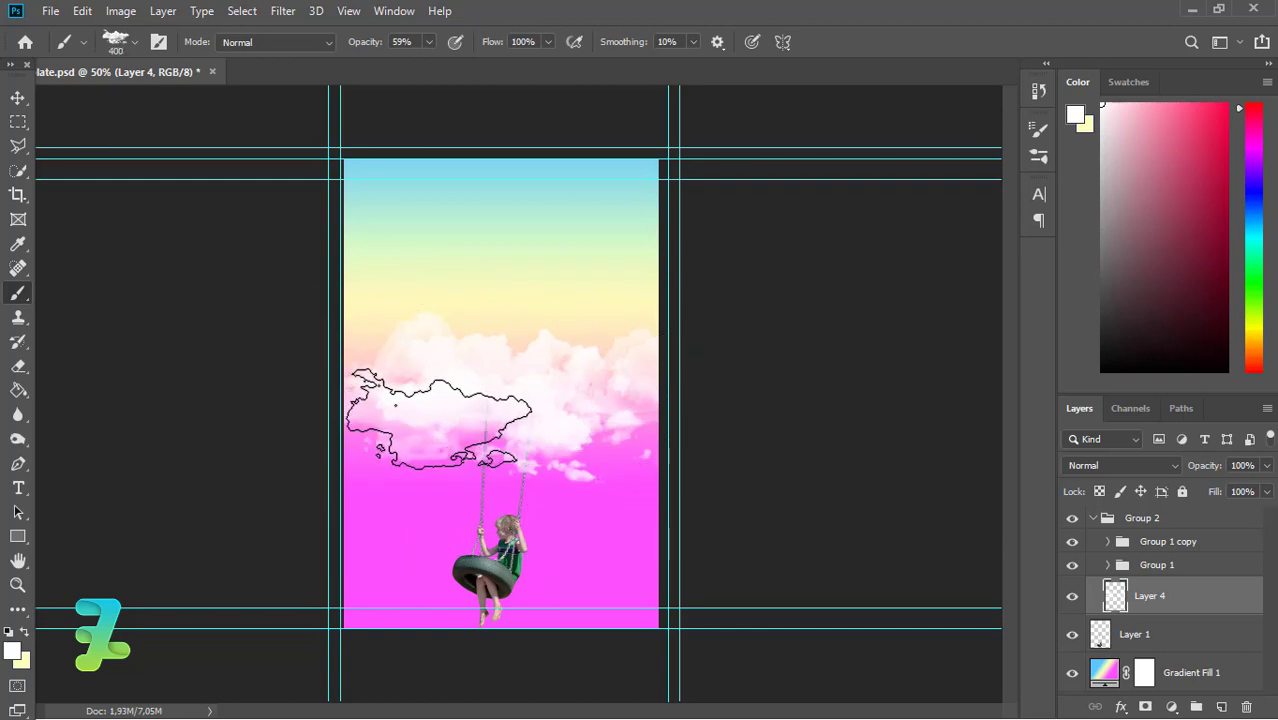
pyautogui.press('[')
pyautogui.press('[')
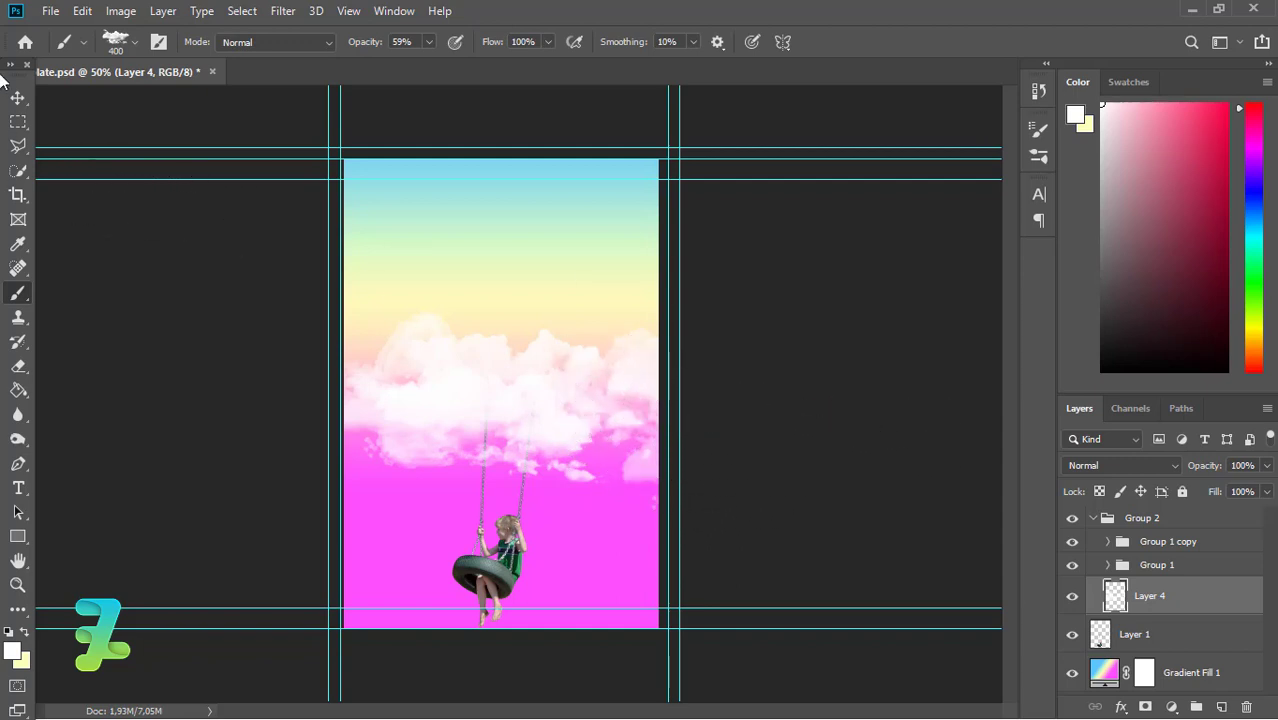
pyautogui.click(17, 98)
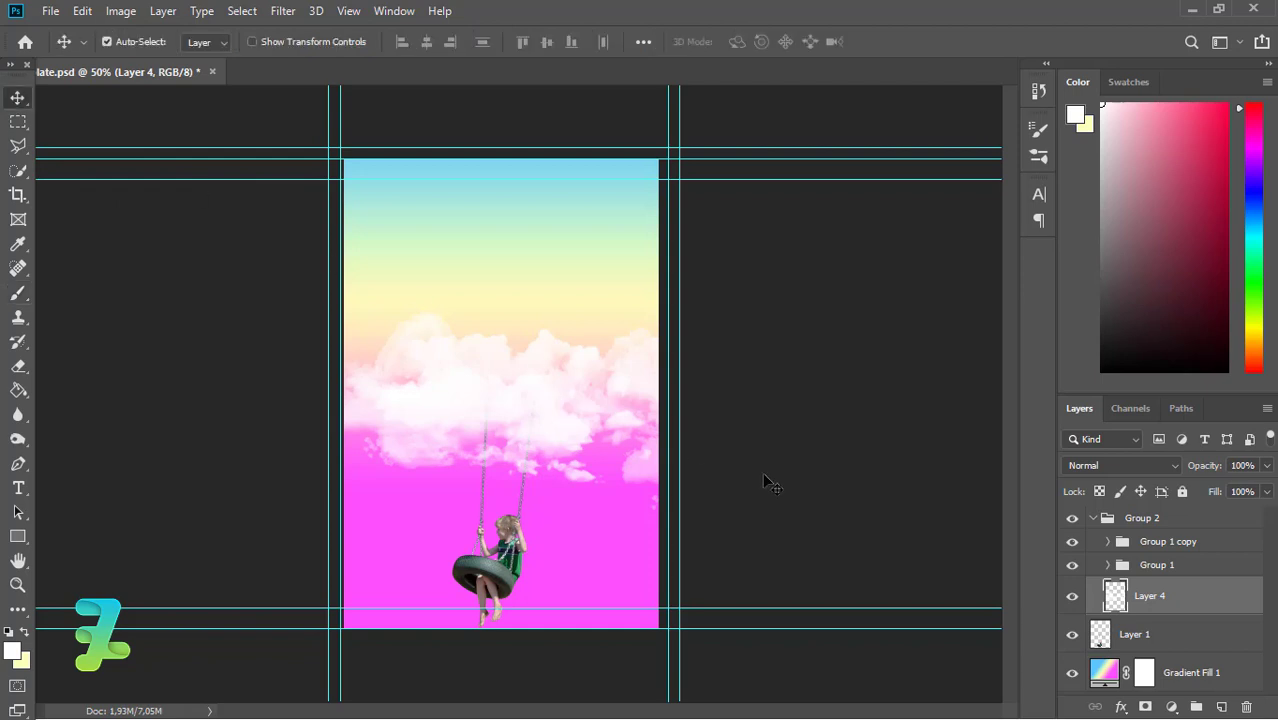
pyautogui.press('Delete')
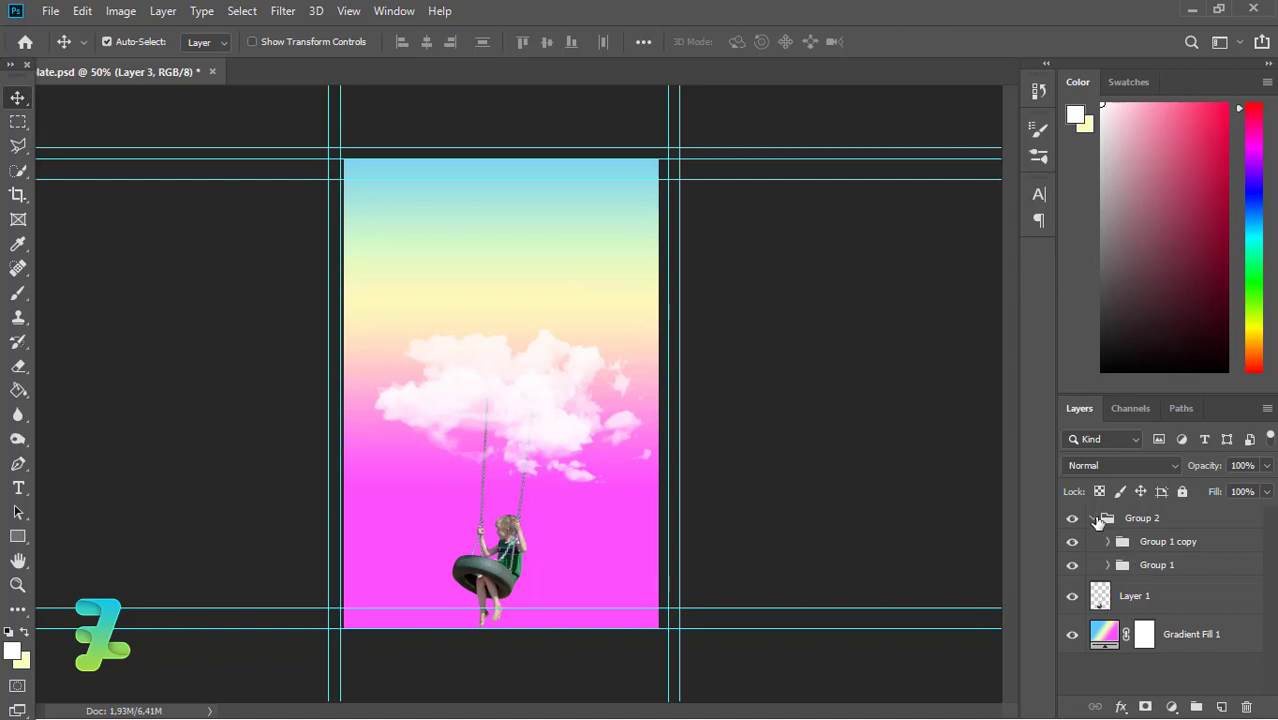
# - Create a new empty layer and position it directly above Layer 1
pyautogui.click(1118, 518)
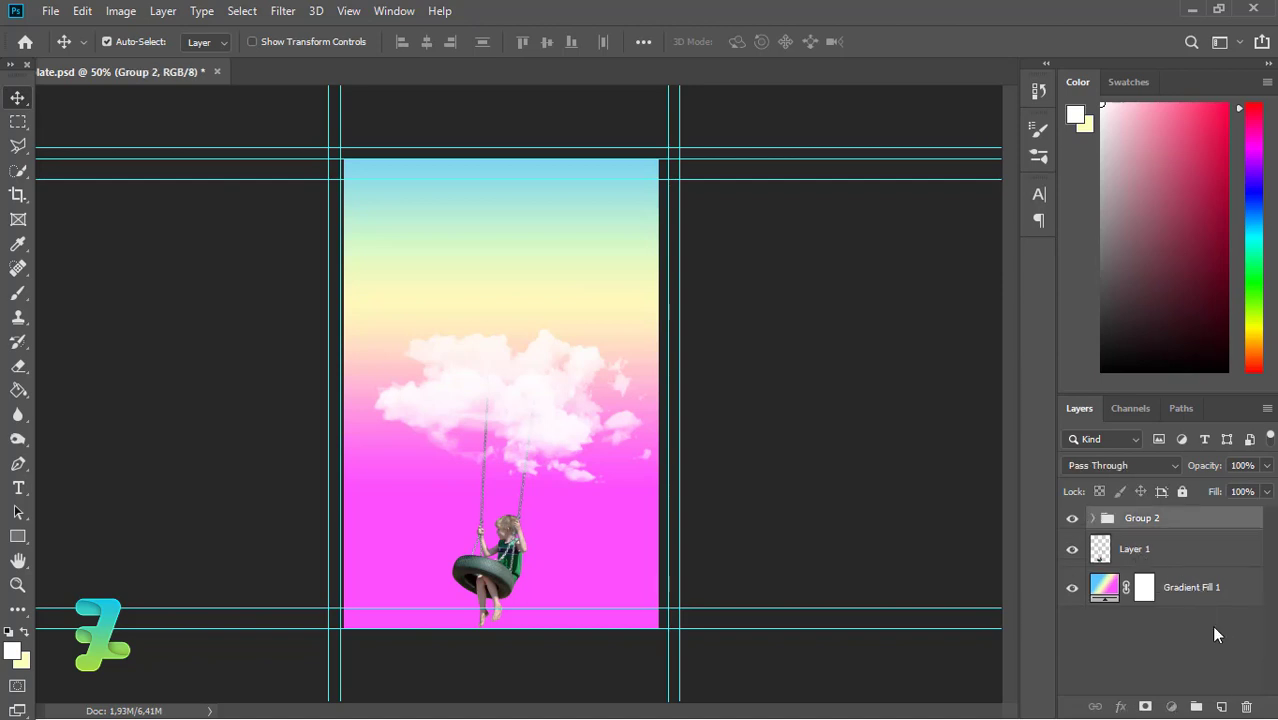
pyautogui.click(1205, 595)
pyautogui.click(1221, 707)
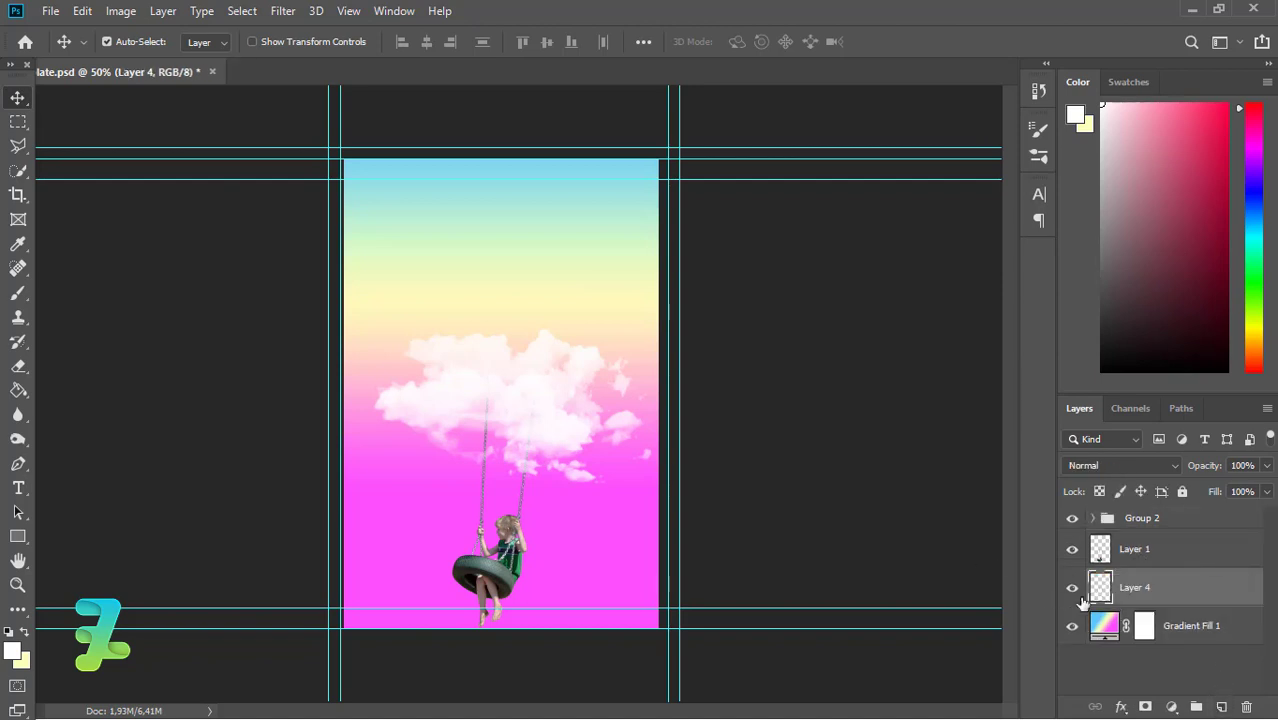
pyautogui.moveTo(1100, 587); pyautogui.dragTo(1100, 540)
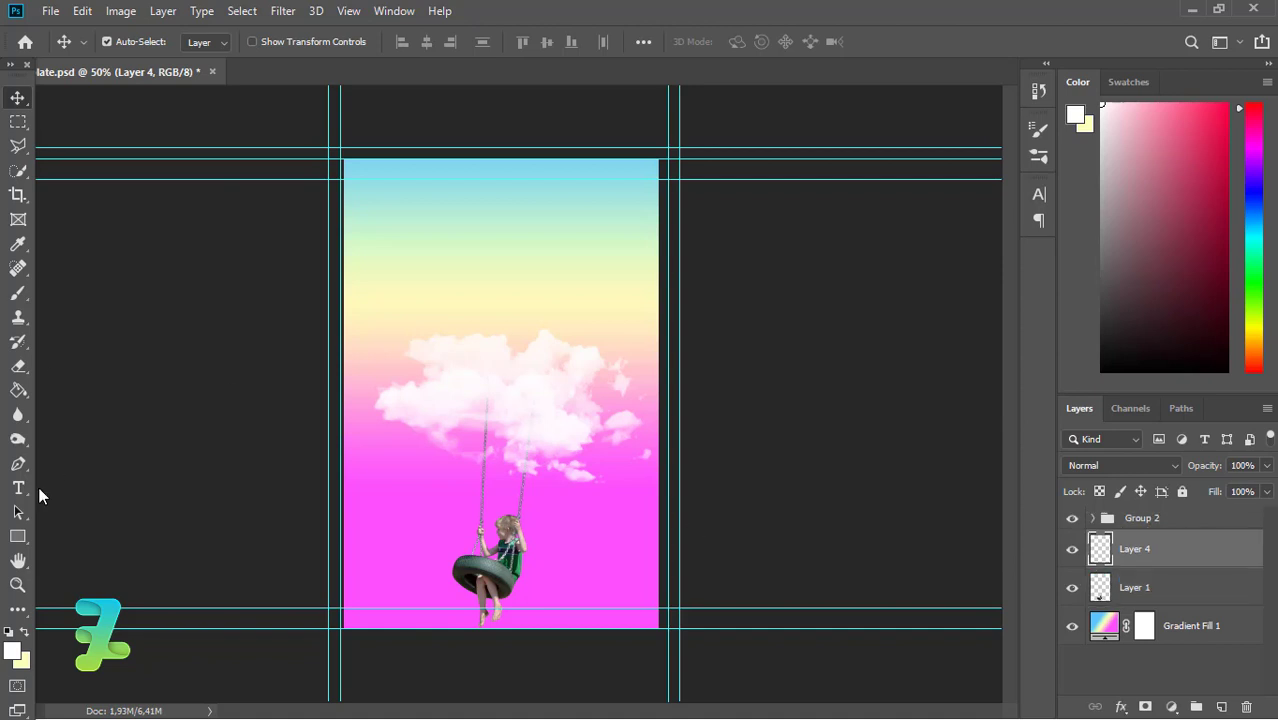
# - Draw a 342 px circle in the upper sky with the Ellipse tool
pyautogui.click(22, 540)
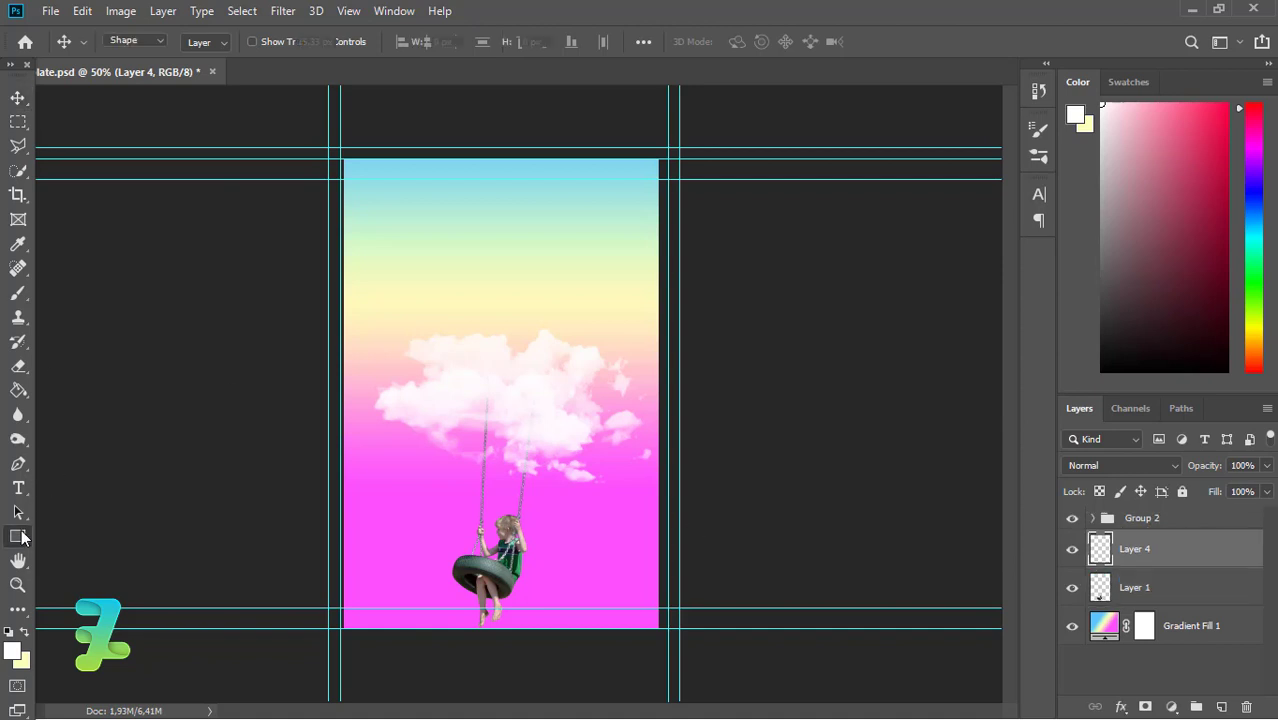
pyautogui.rightClick(22, 540)
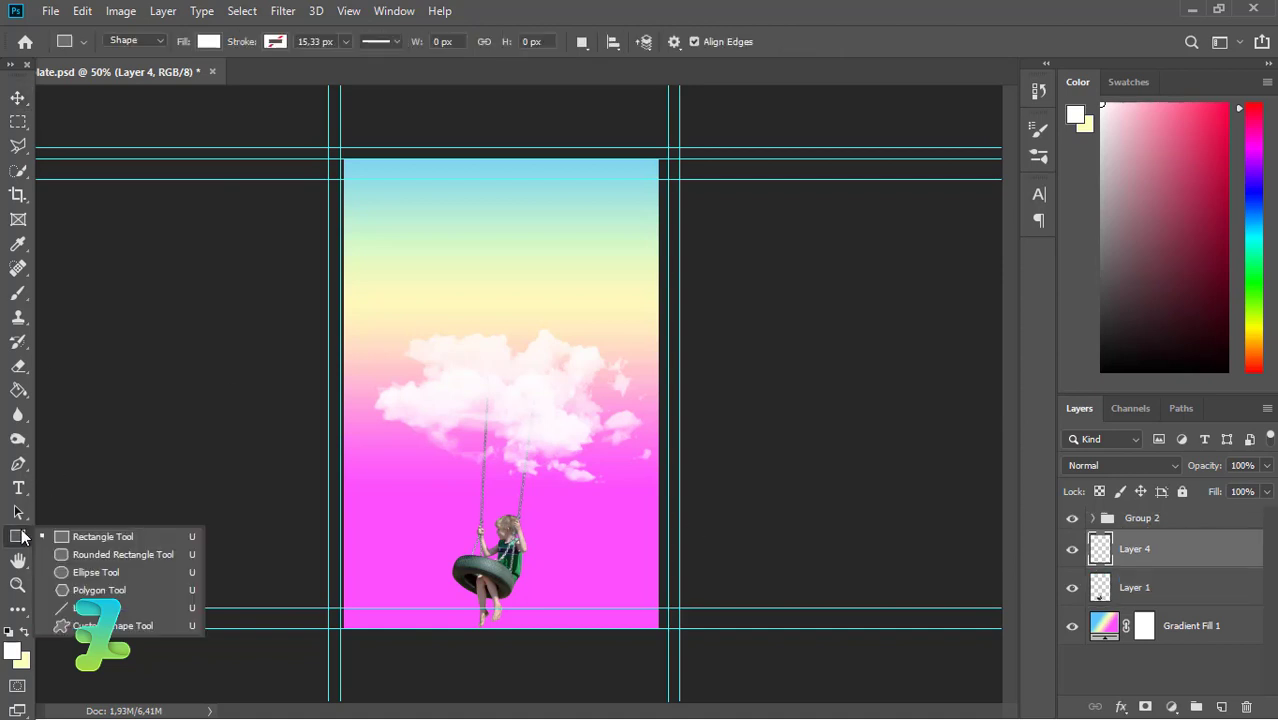
pyautogui.click(72, 572)
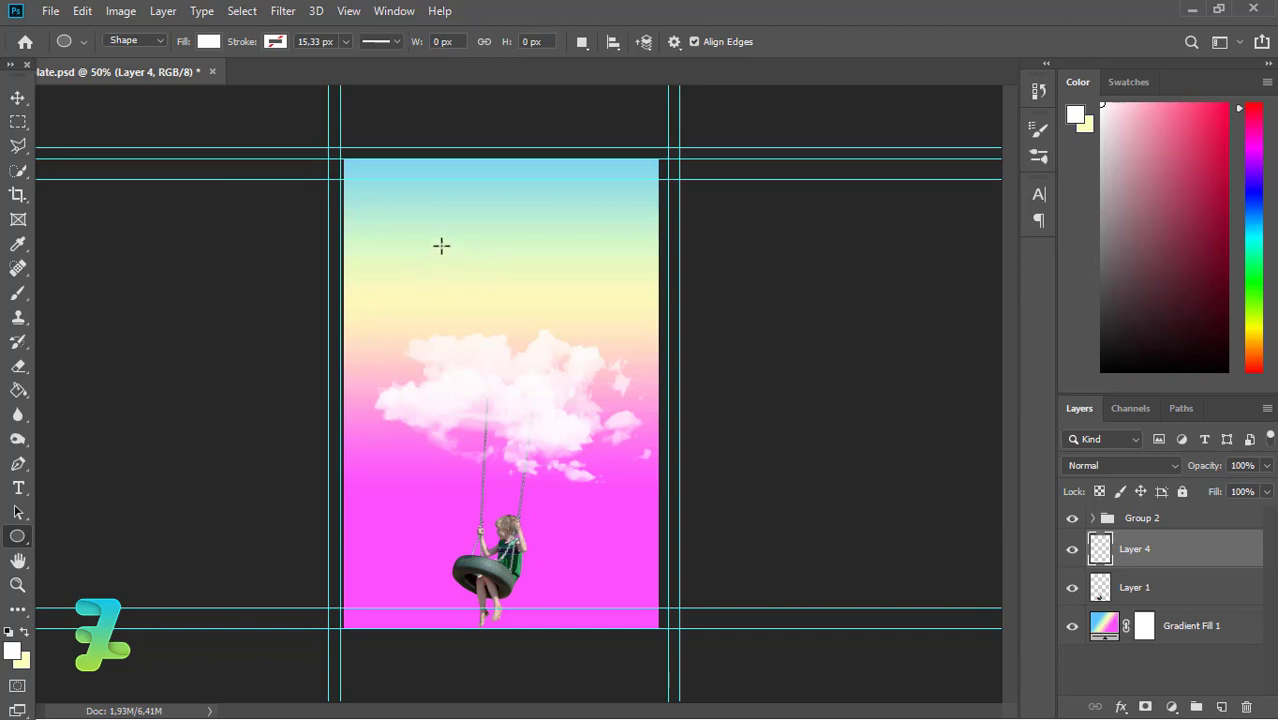
pyautogui.moveTo(441, 245); pyautogui.dragTo(602, 413)
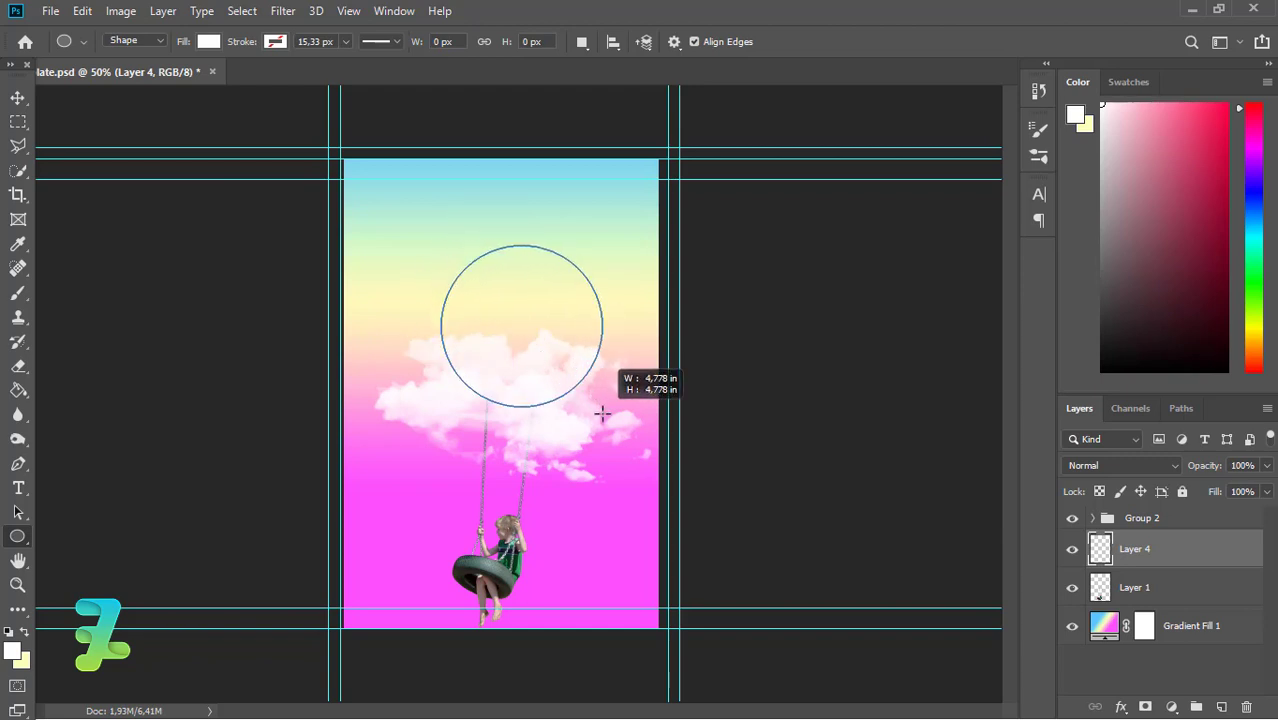
pyautogui.moveTo(602, 413); pyautogui.dragTo(601, 414)
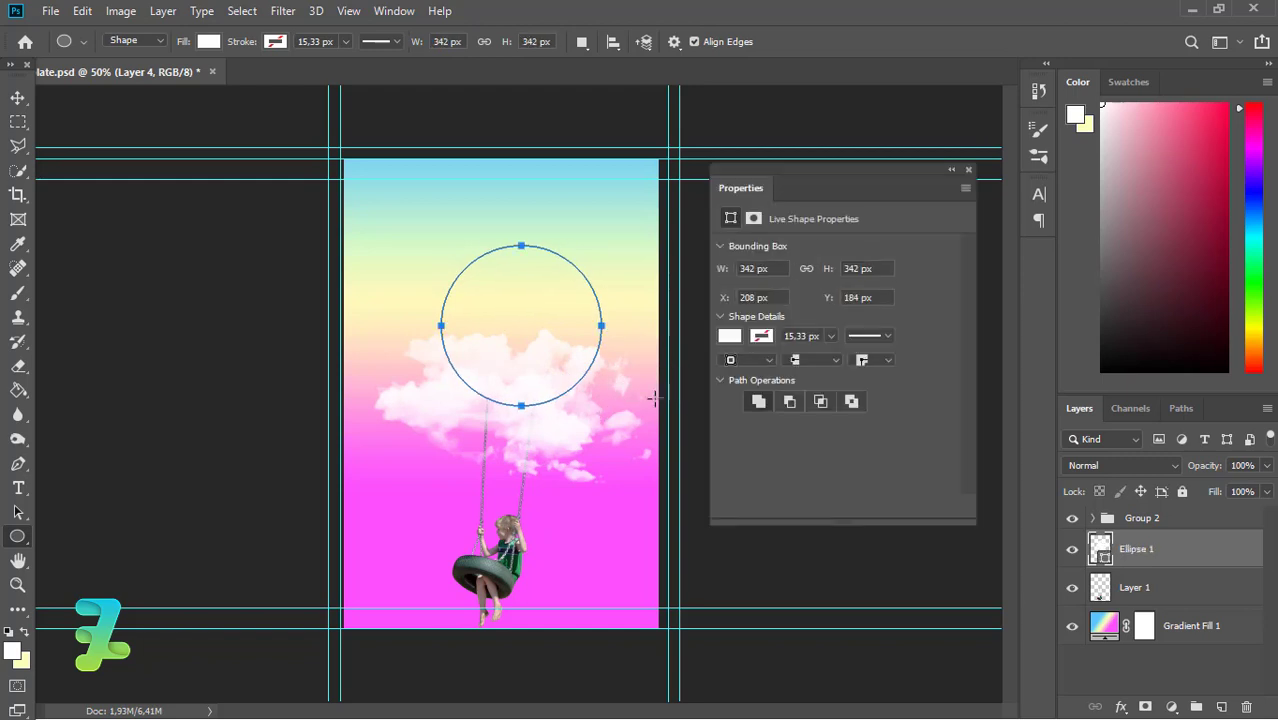
# - Fill the circle with the pink-to-orange gradient preset
pyautogui.click(728, 338)
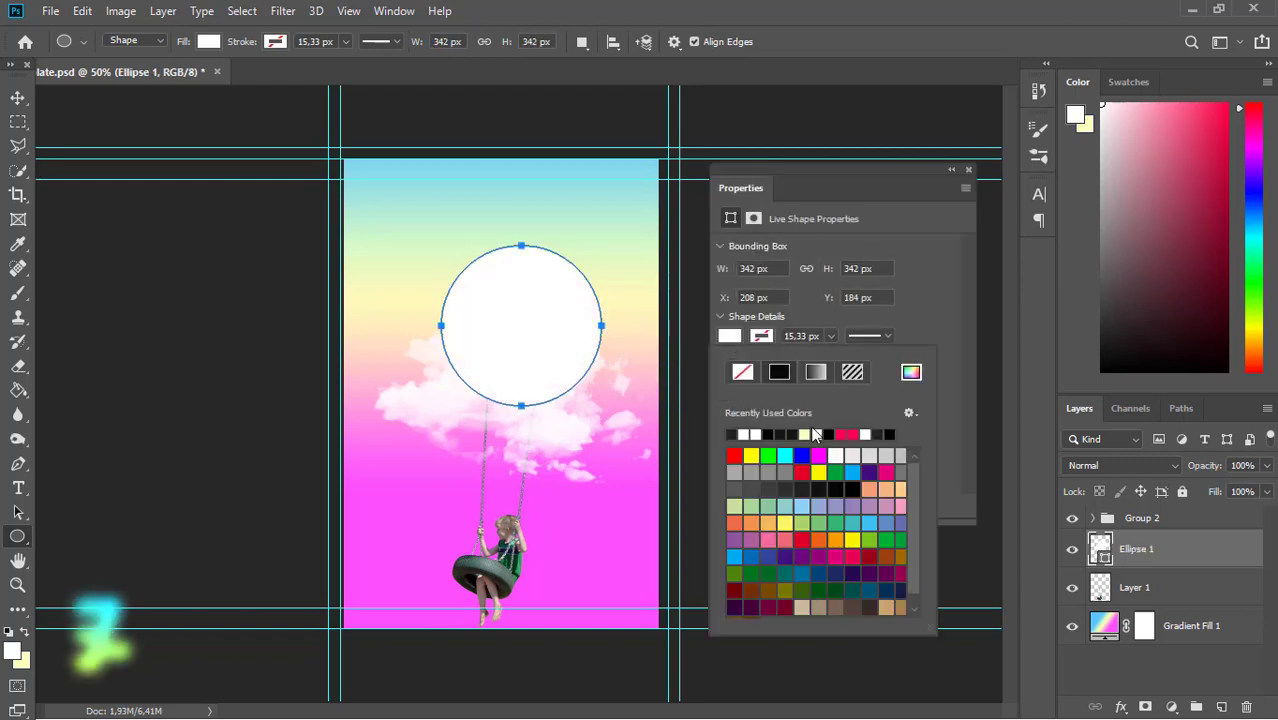
pyautogui.click(915, 373)
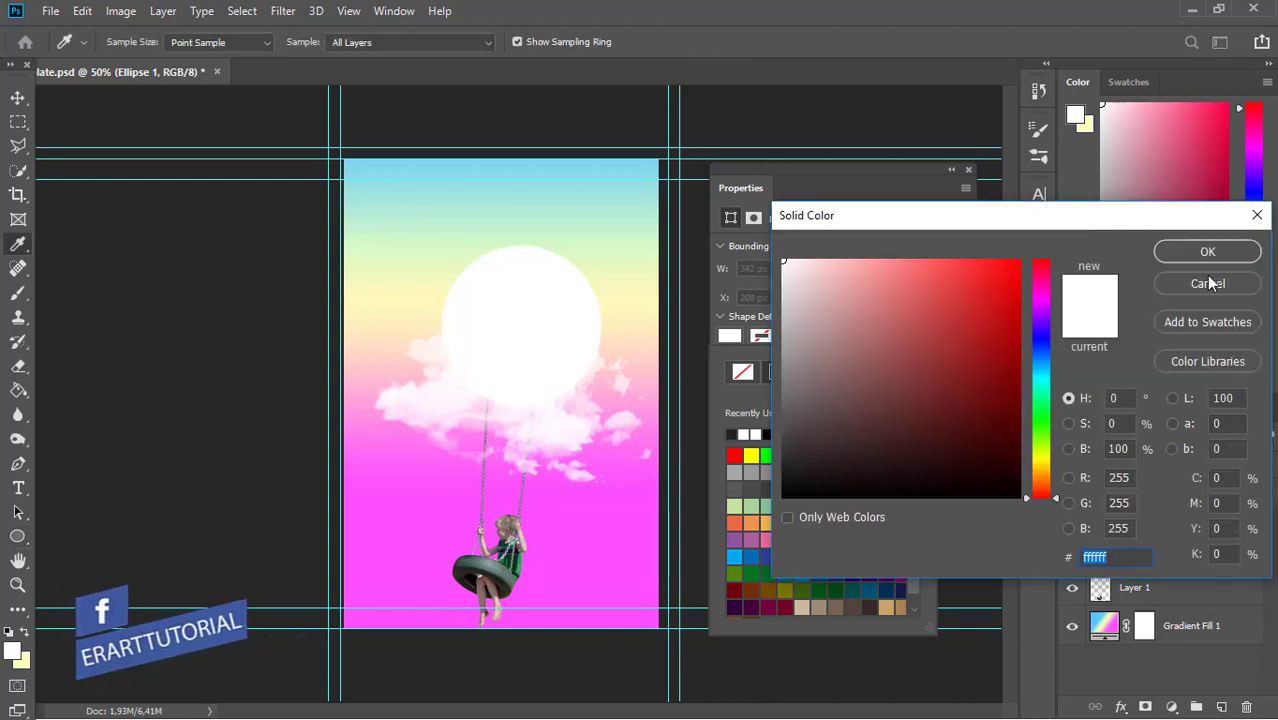
pyautogui.click(1208, 283)
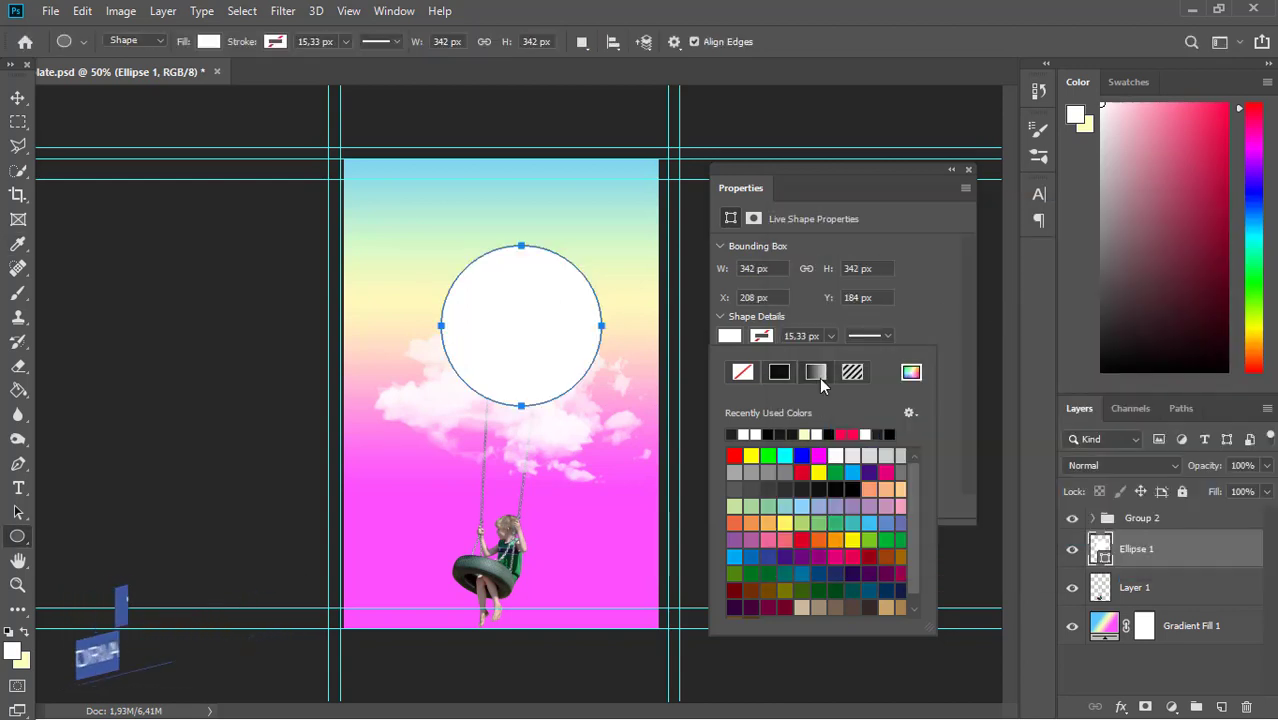
pyautogui.click(819, 377)
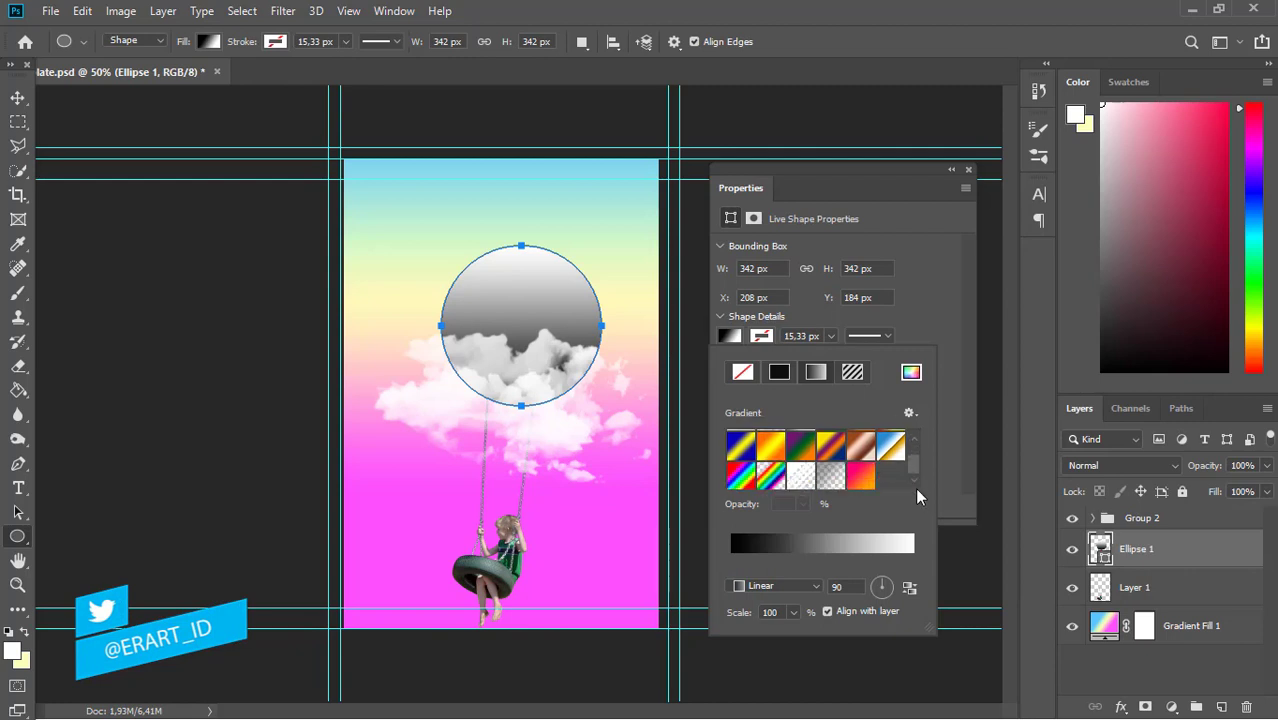
pyautogui.click(862, 450)
pyautogui.click(863, 475)
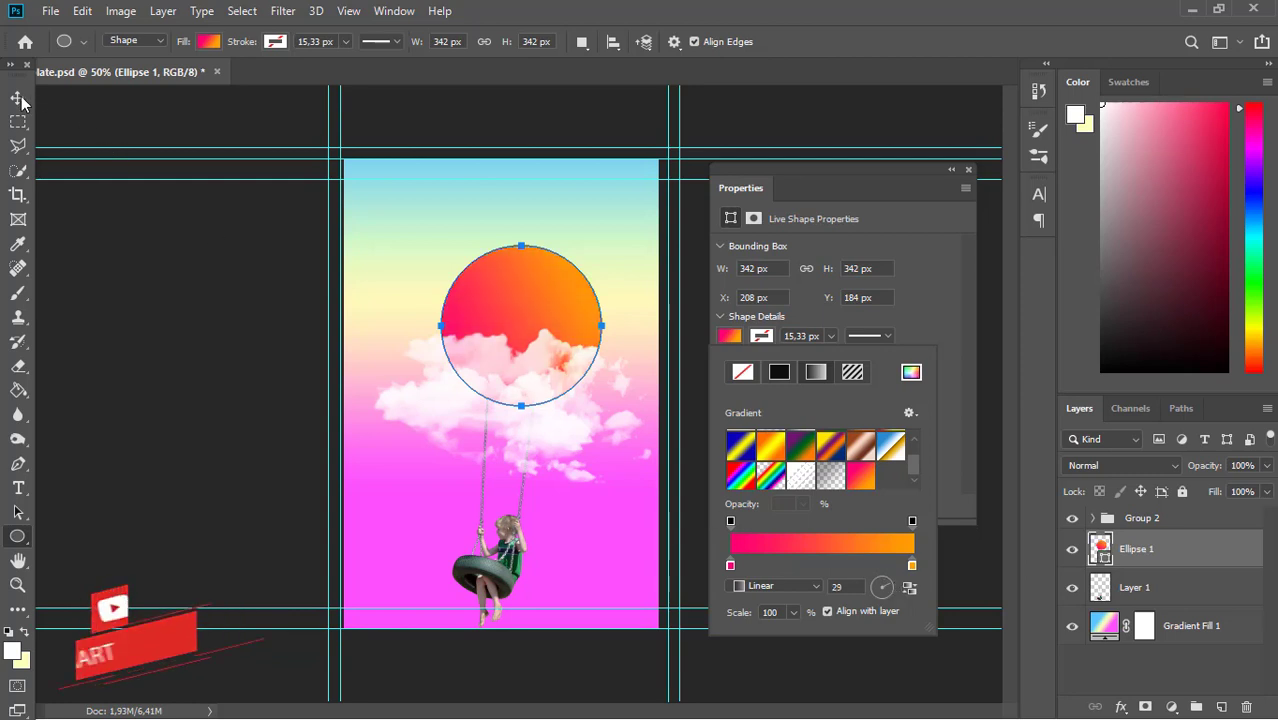
pyautogui.press('Escape')
# - Switch the background gradient fill to the pink-to-orange preset
pyautogui.press('v')
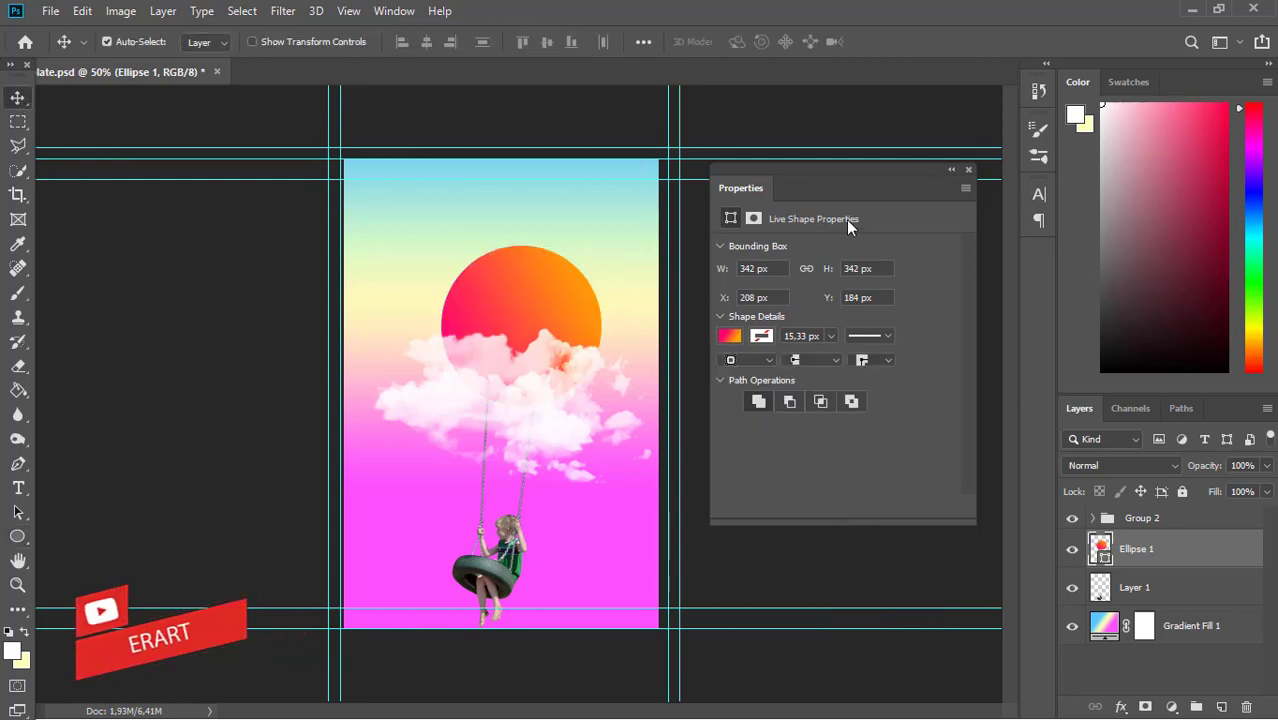
pyautogui.click(952, 167)
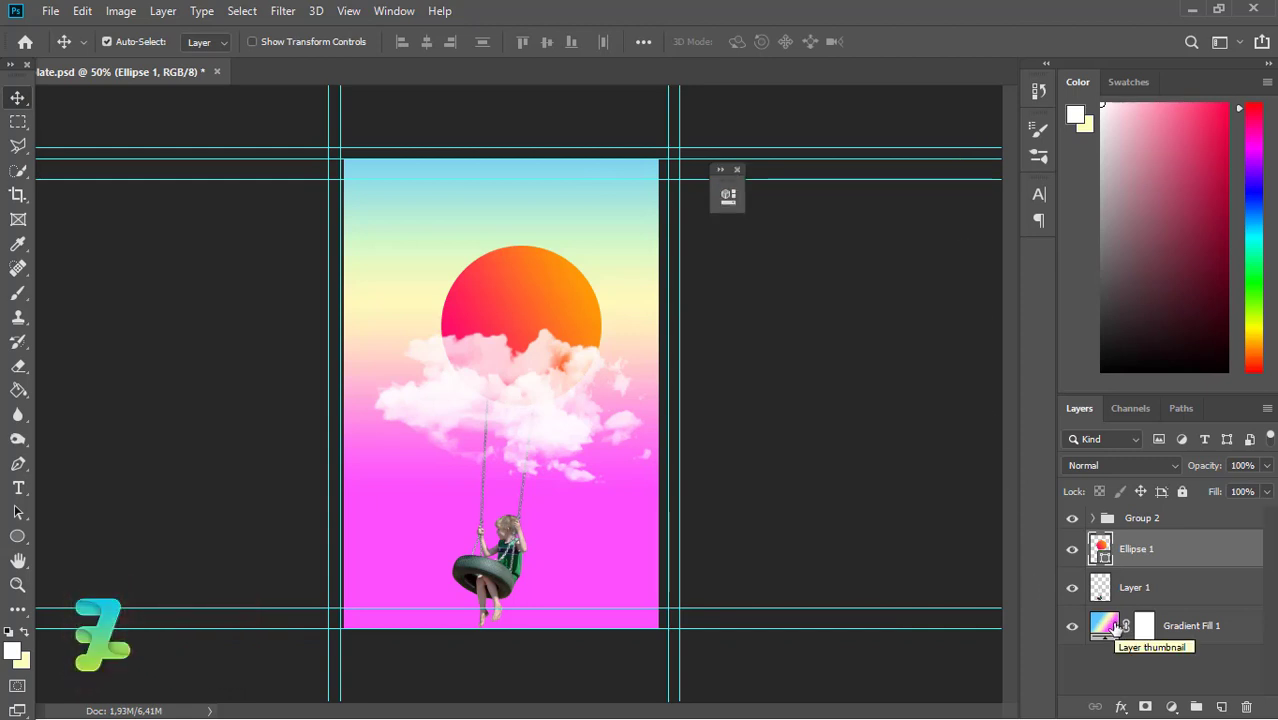
pyautogui.doubleClick(1116, 627)
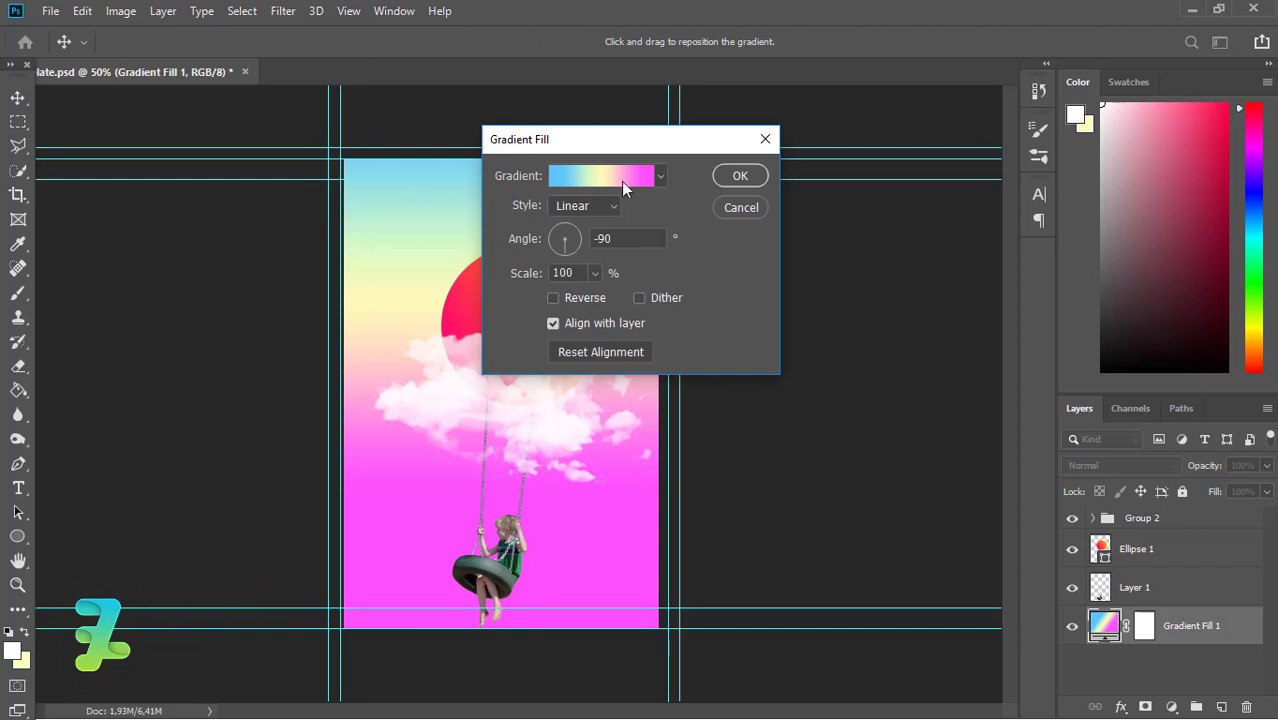
pyautogui.click(616, 177)
pyautogui.click(777, 187)
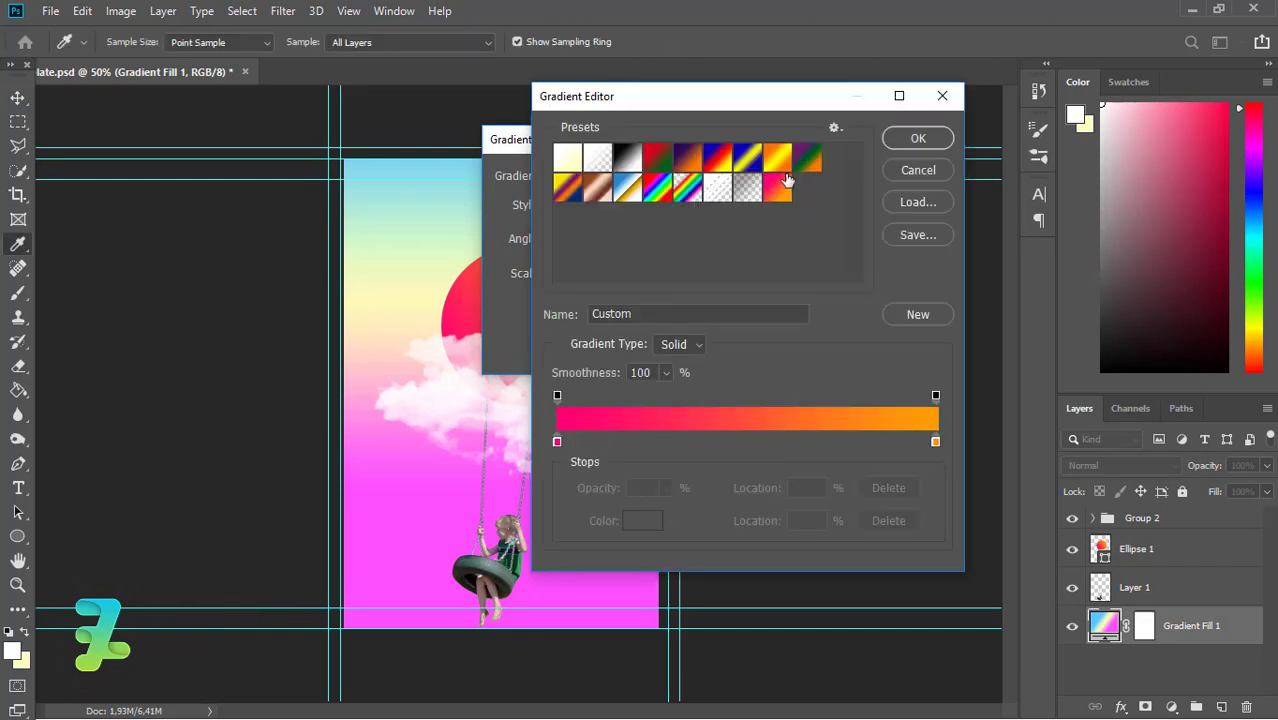
pyautogui.moveTo(674, 112); pyautogui.dragTo(832, 119)
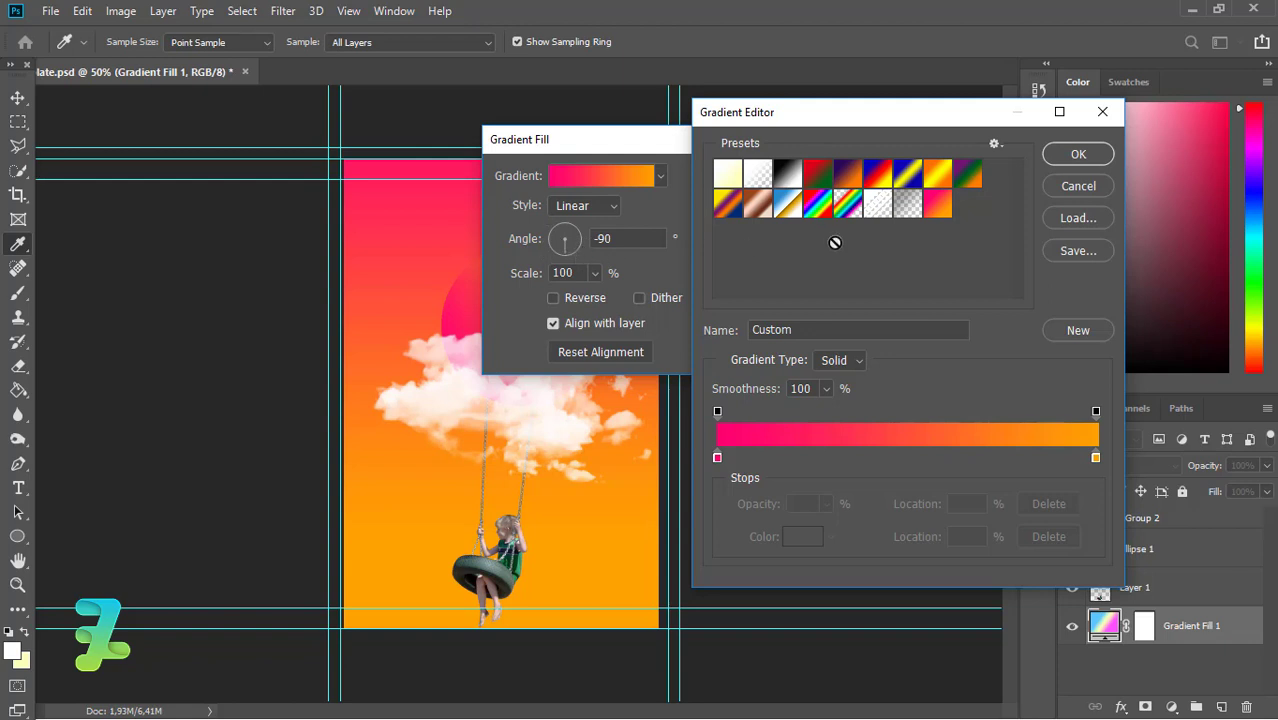
pyautogui.click(1080, 155)
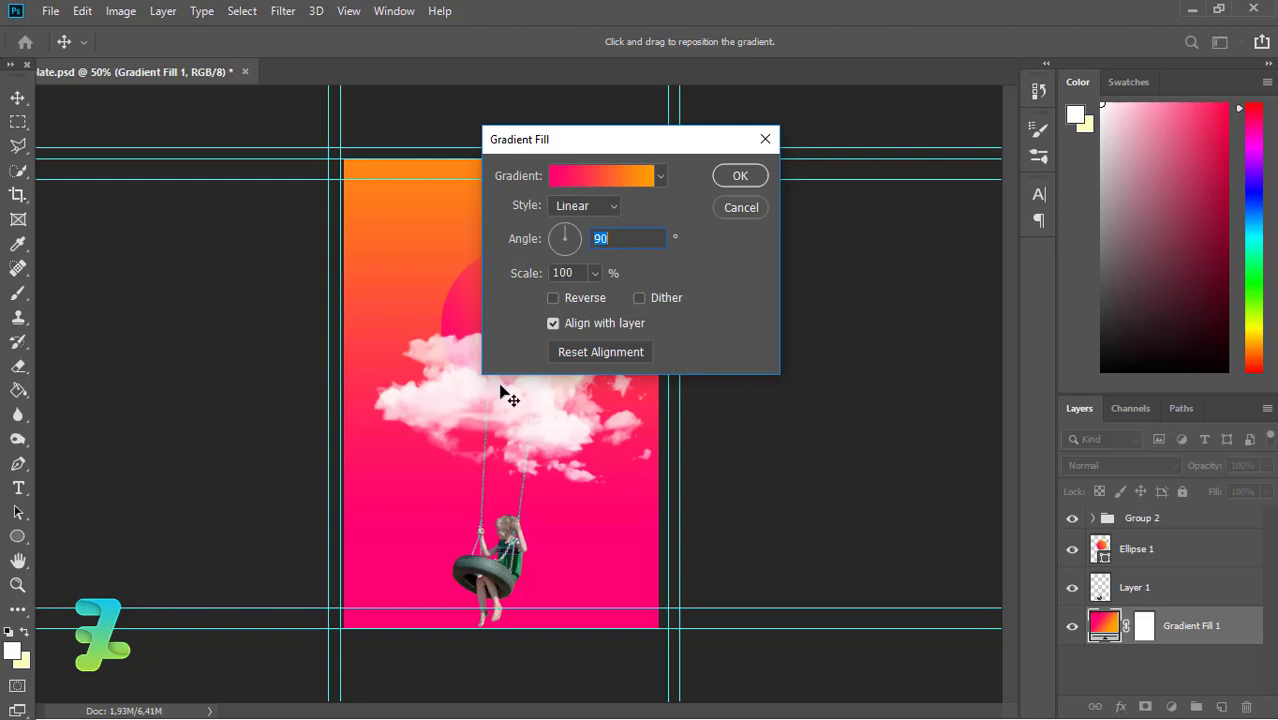
# - Drag the background gradient lower so orange extends further down, and apply it
pyautogui.moveTo(407, 354); pyautogui.dragTo(397, 425)
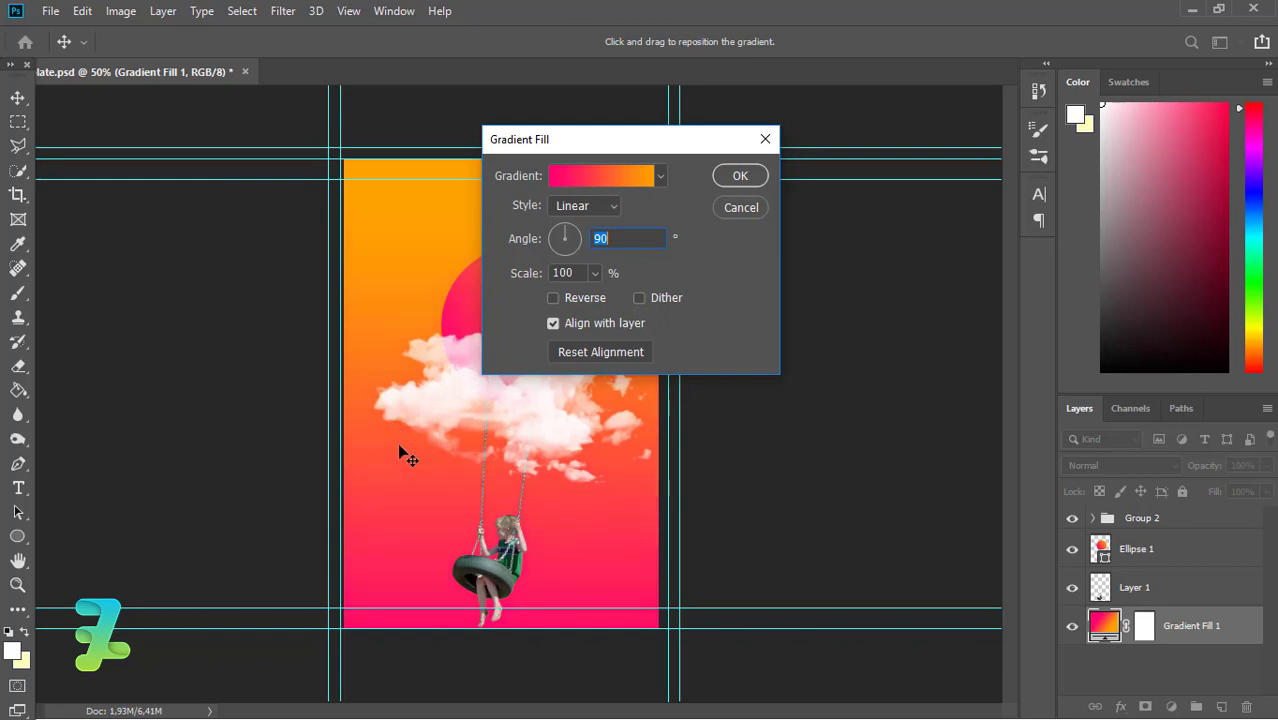
pyautogui.moveTo(399, 452); pyautogui.dragTo(420, 510)
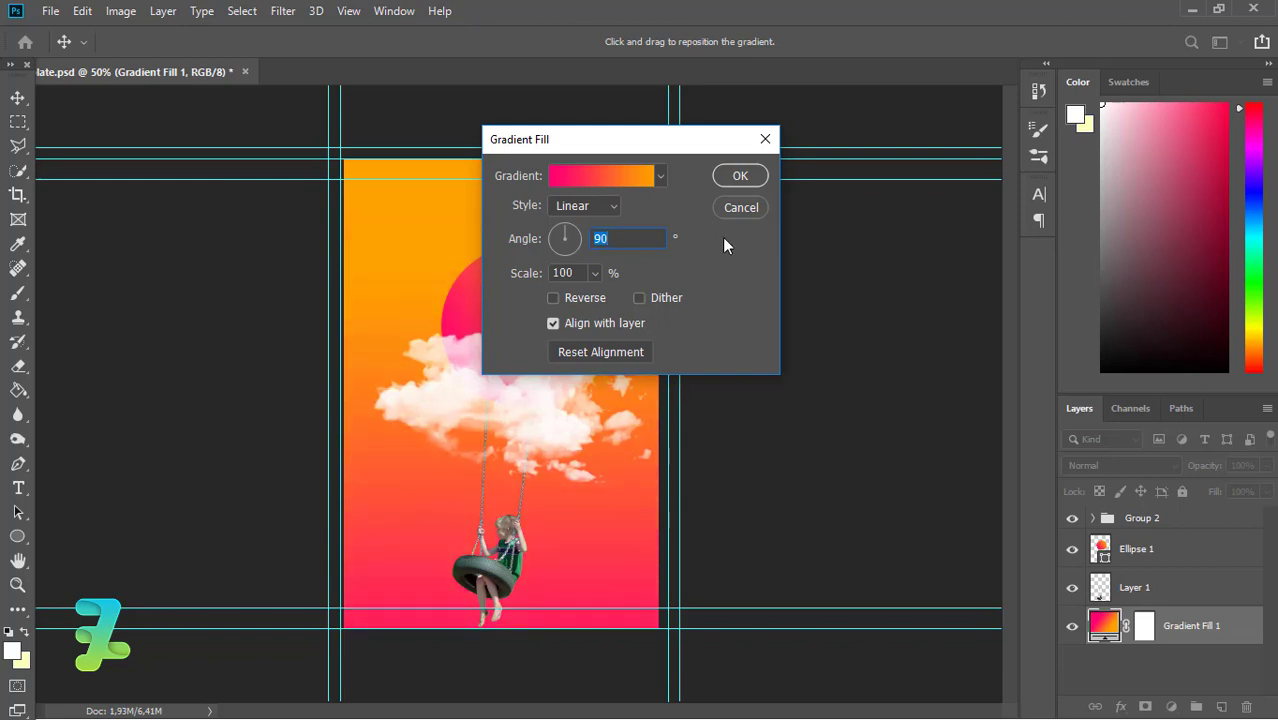
pyautogui.click(738, 178)
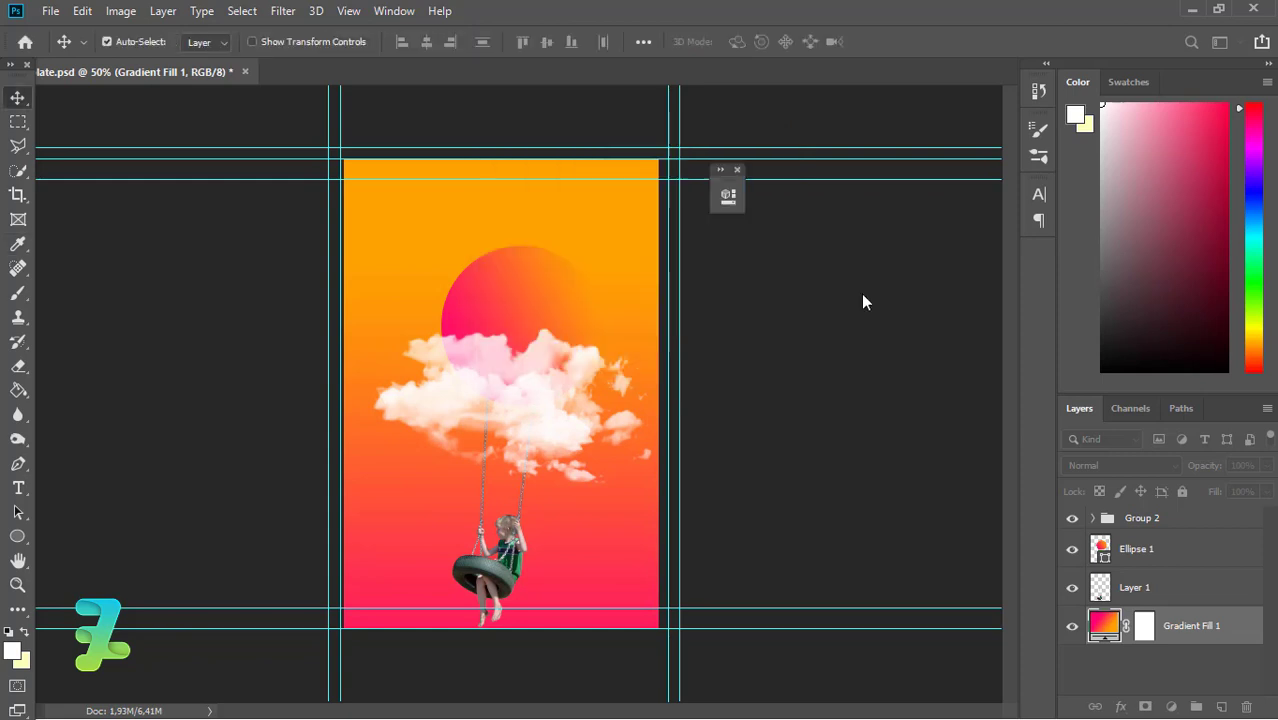
# - Add a new layer and set the foreground colour to dark violet #1d1733
pyautogui.click(1222, 707)
pyautogui.press('b')
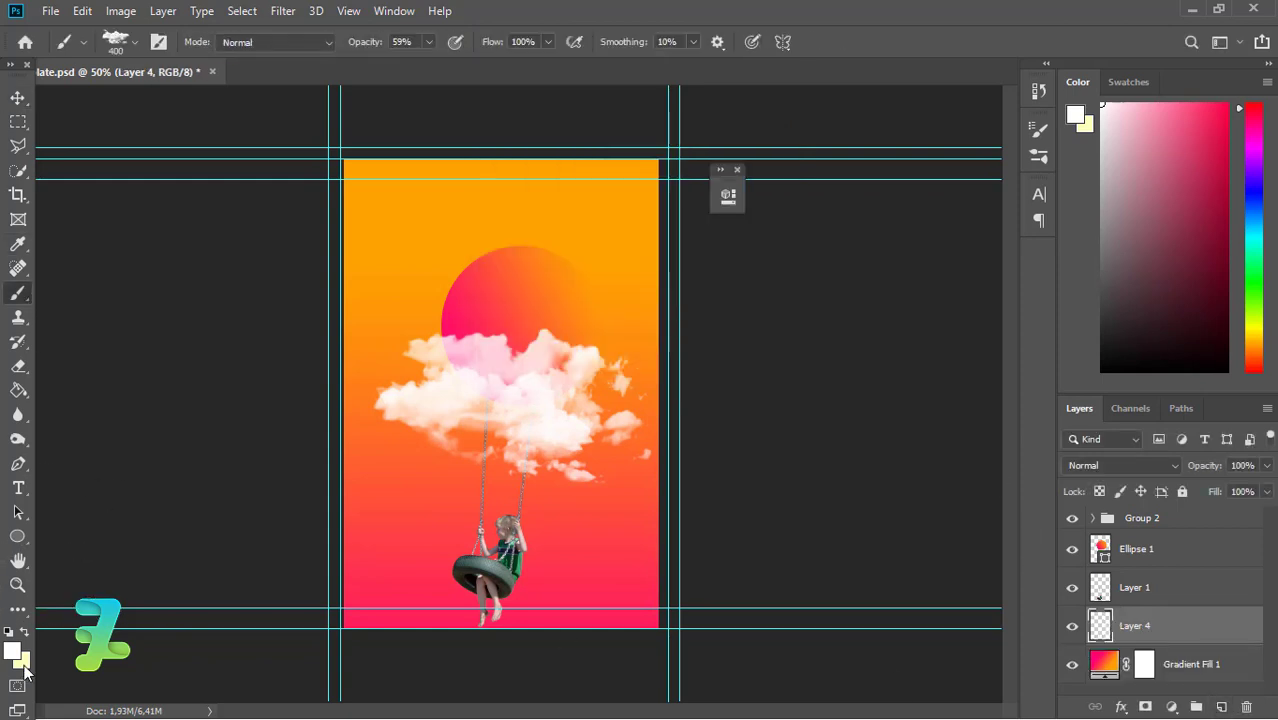
pyautogui.click(11, 649)
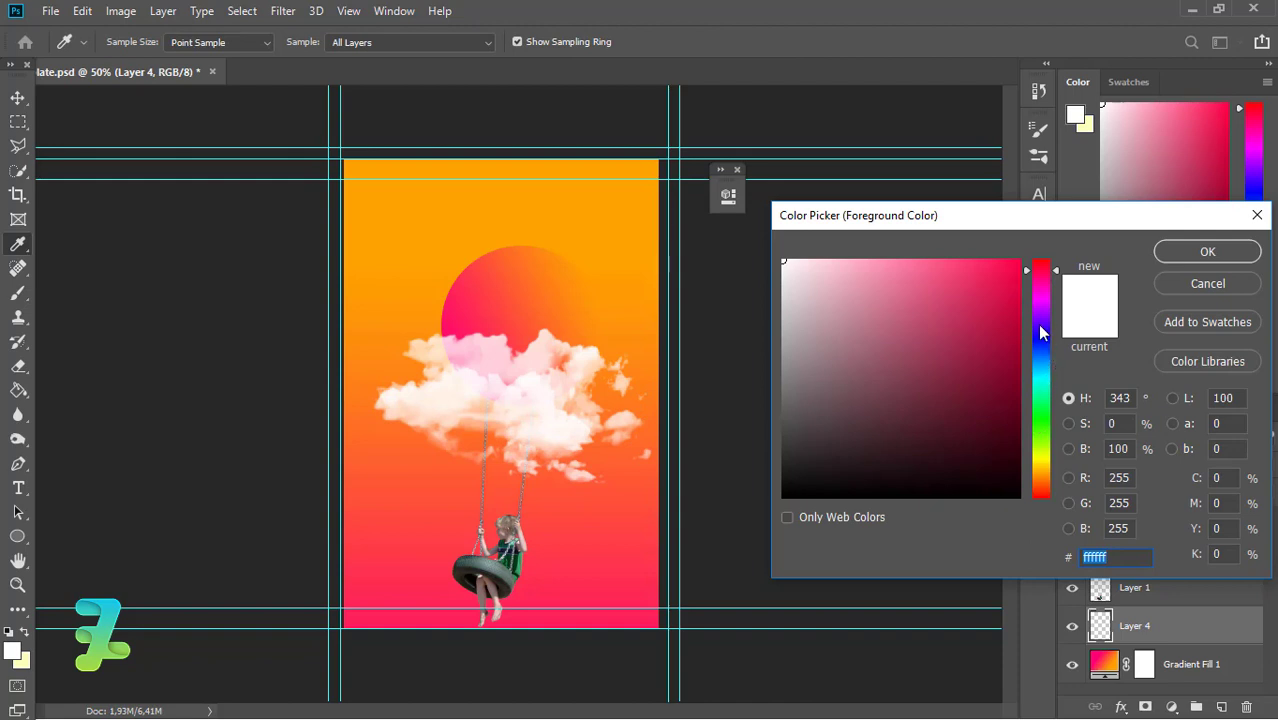
pyautogui.moveTo(1040, 333); pyautogui.dragTo(1039, 329)
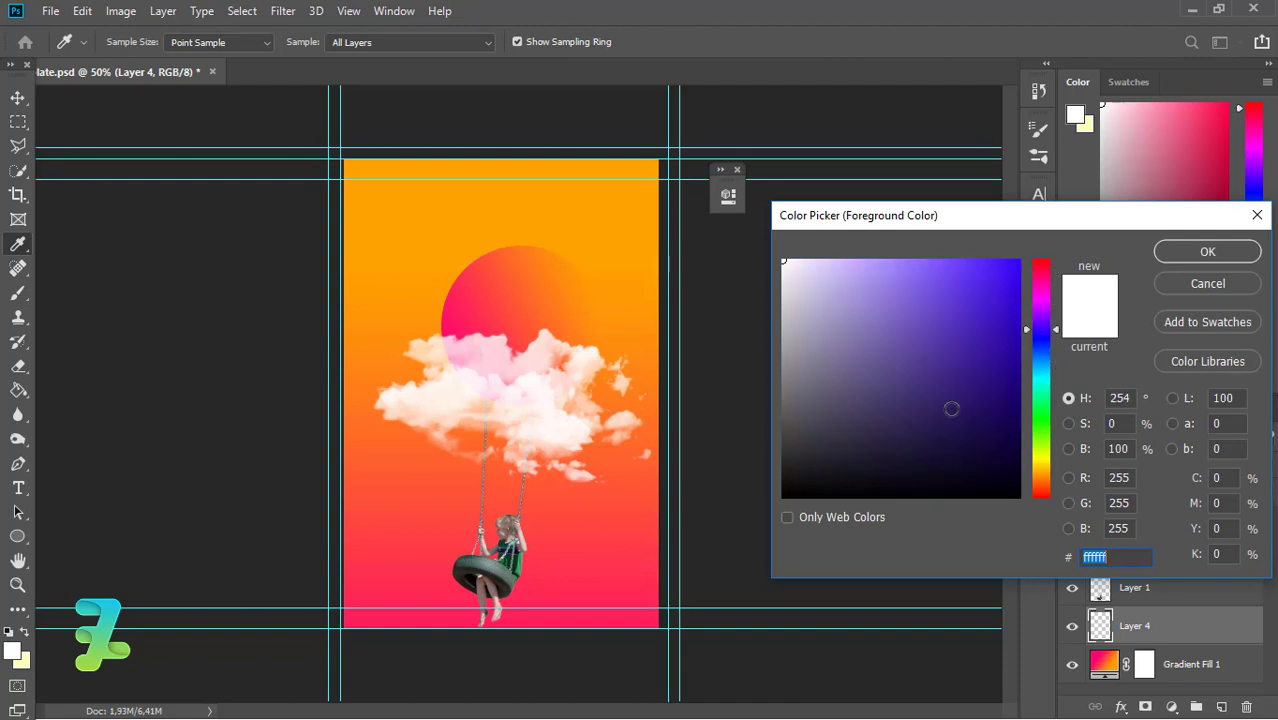
pyautogui.moveTo(893, 465); pyautogui.dragTo(914, 450)
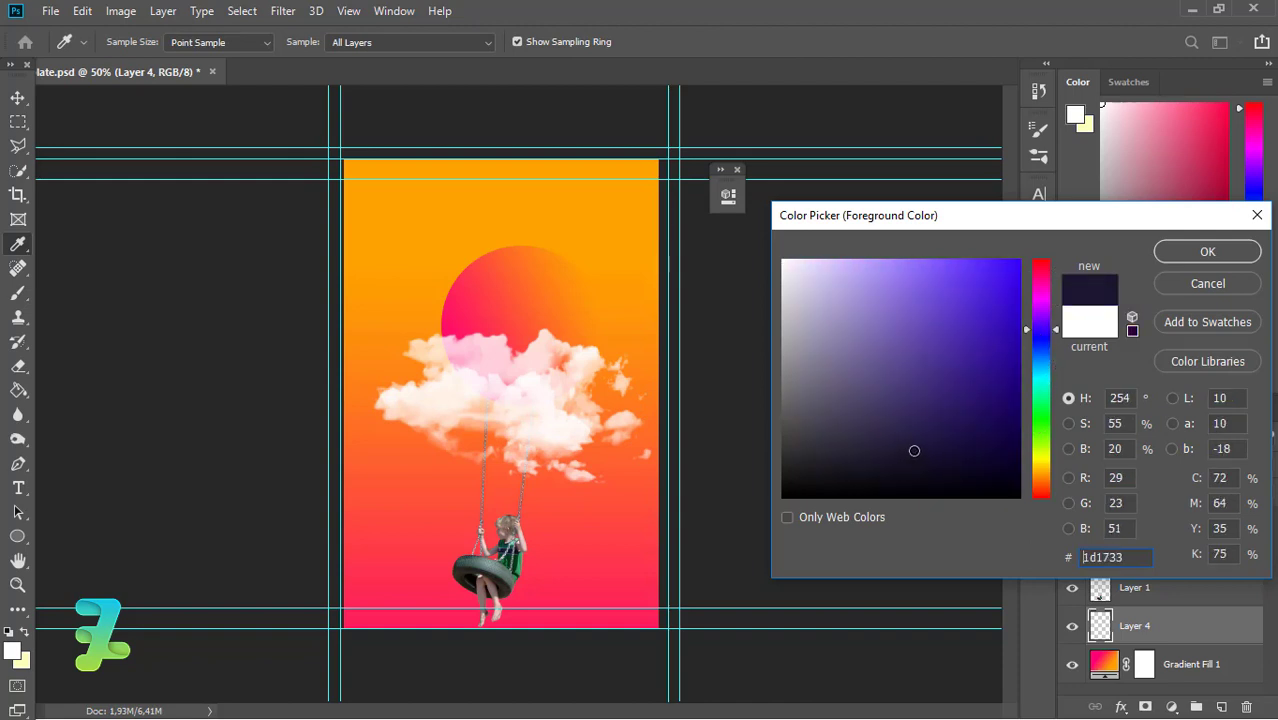
pyautogui.click(1203, 258)
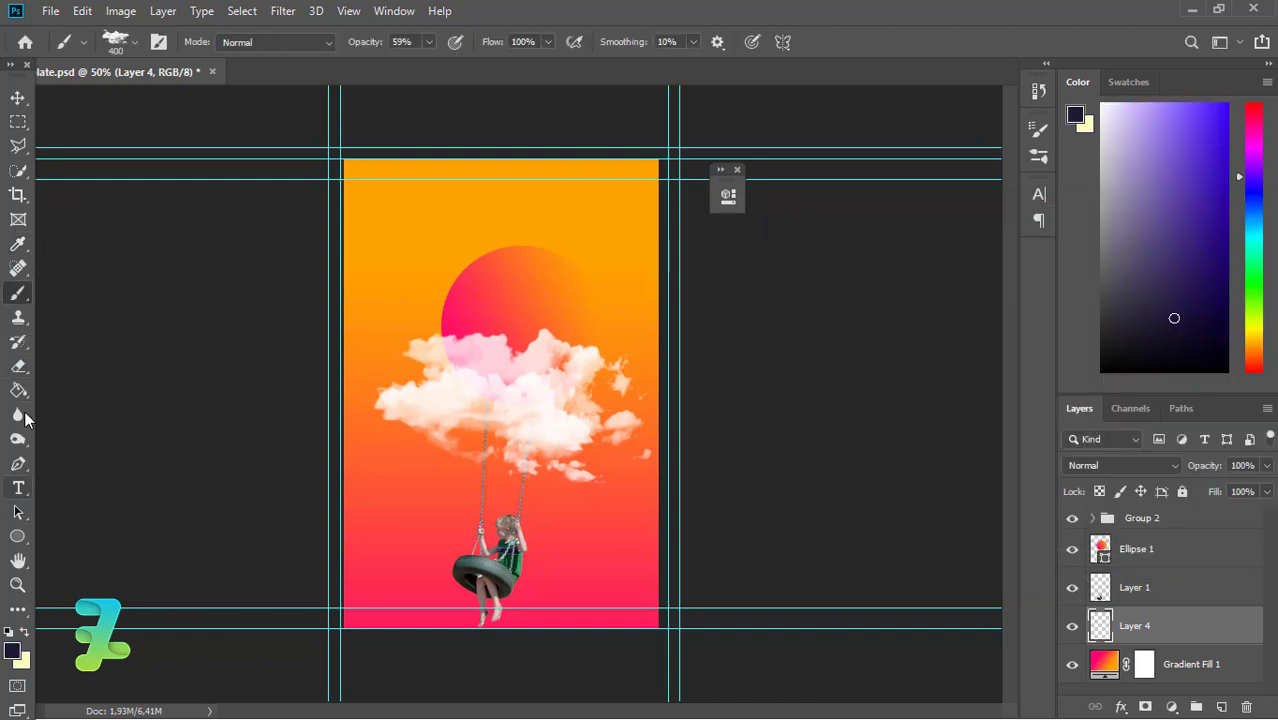
# - With a soft round 400 px brush at 100% opacity, paint dark violet across the upper poster
pyautogui.click(135, 42)
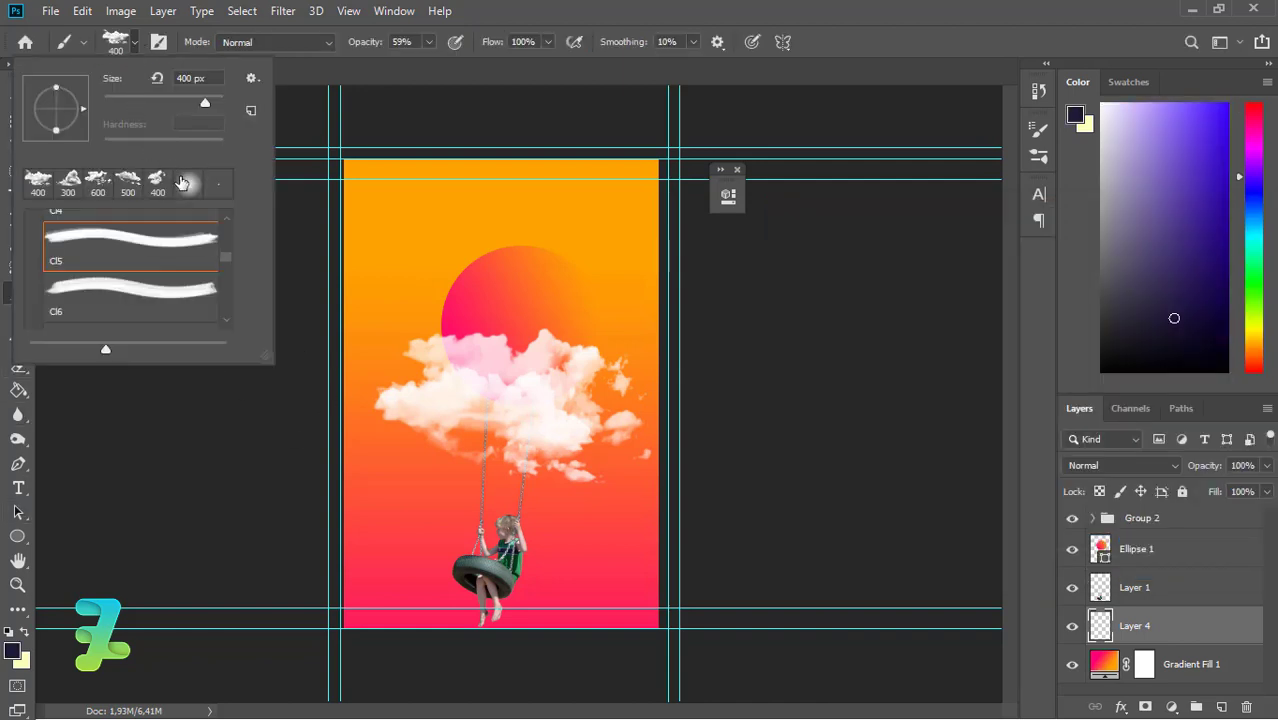
pyautogui.click(186, 183)
pyautogui.click(138, 50)
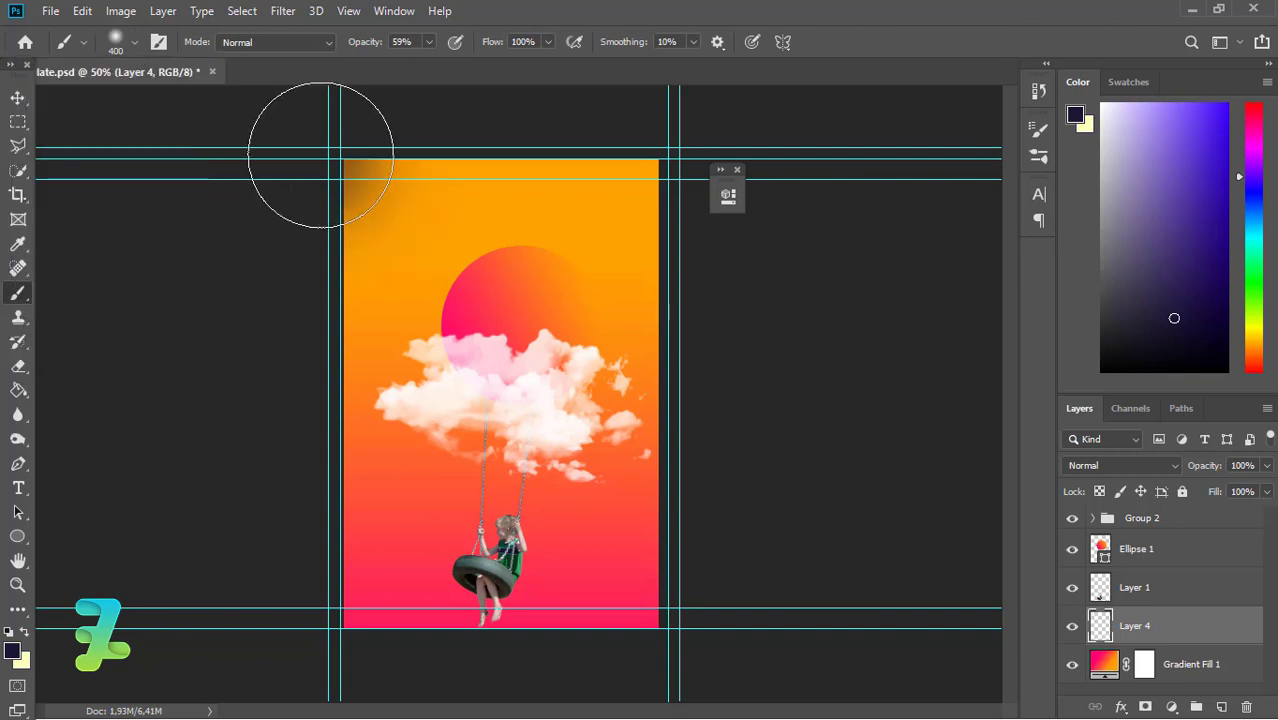
pyautogui.hotkey('ctrl', 'z')
pyautogui.press(']')
pyautogui.press(']')
pyautogui.press(']')
pyautogui.press(']')
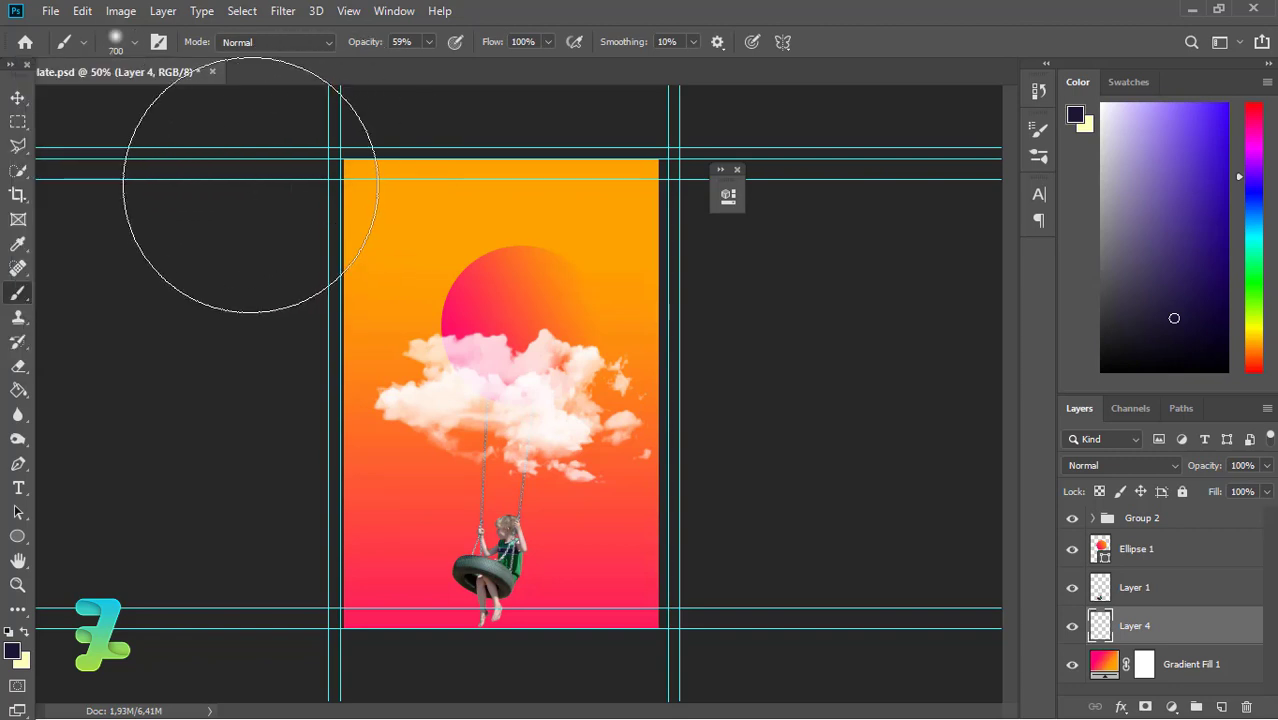
pyautogui.moveTo(251, 171)
pyautogui.mouseDown()
pyautogui.moveTo(570, 43)
pyautogui.moveTo(789, 75)
pyautogui.moveTo(243, 194)
pyautogui.moveTo(673, 57)
pyautogui.moveTo(313, 120)
pyautogui.mouseUp()
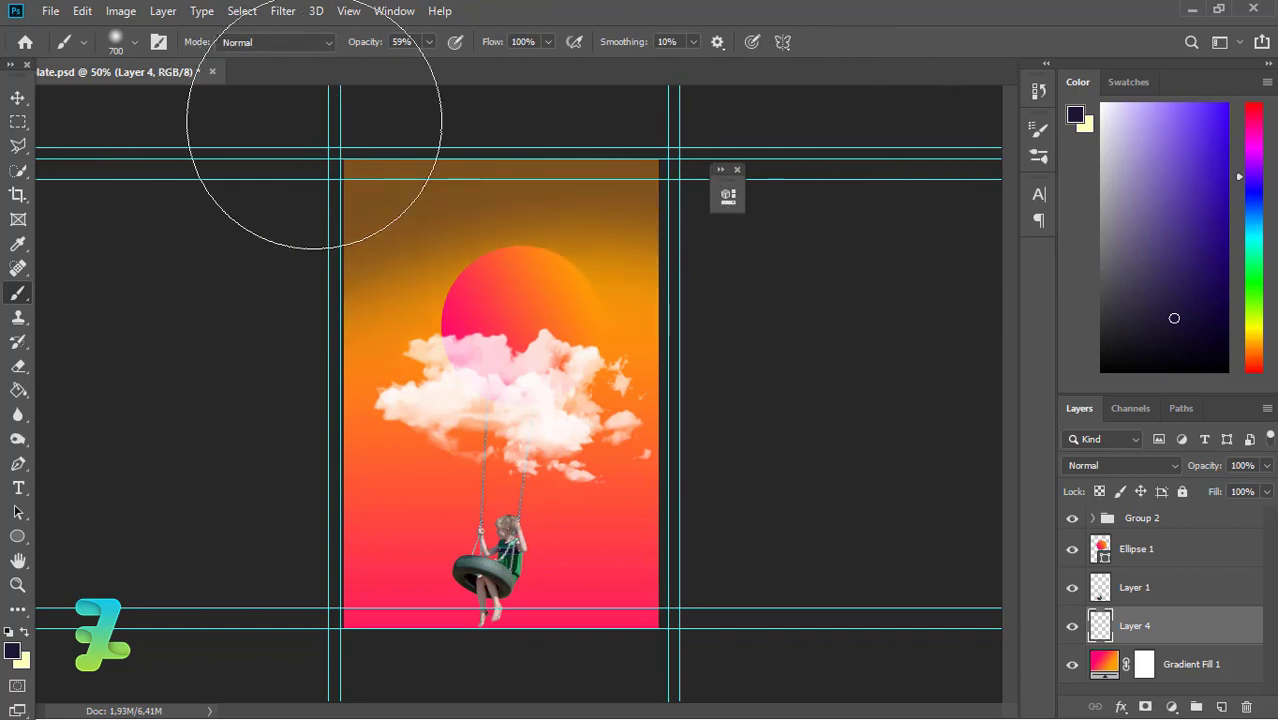
pyautogui.click(428, 42)
pyautogui.moveTo(424, 63); pyautogui.dragTo(512, 82)
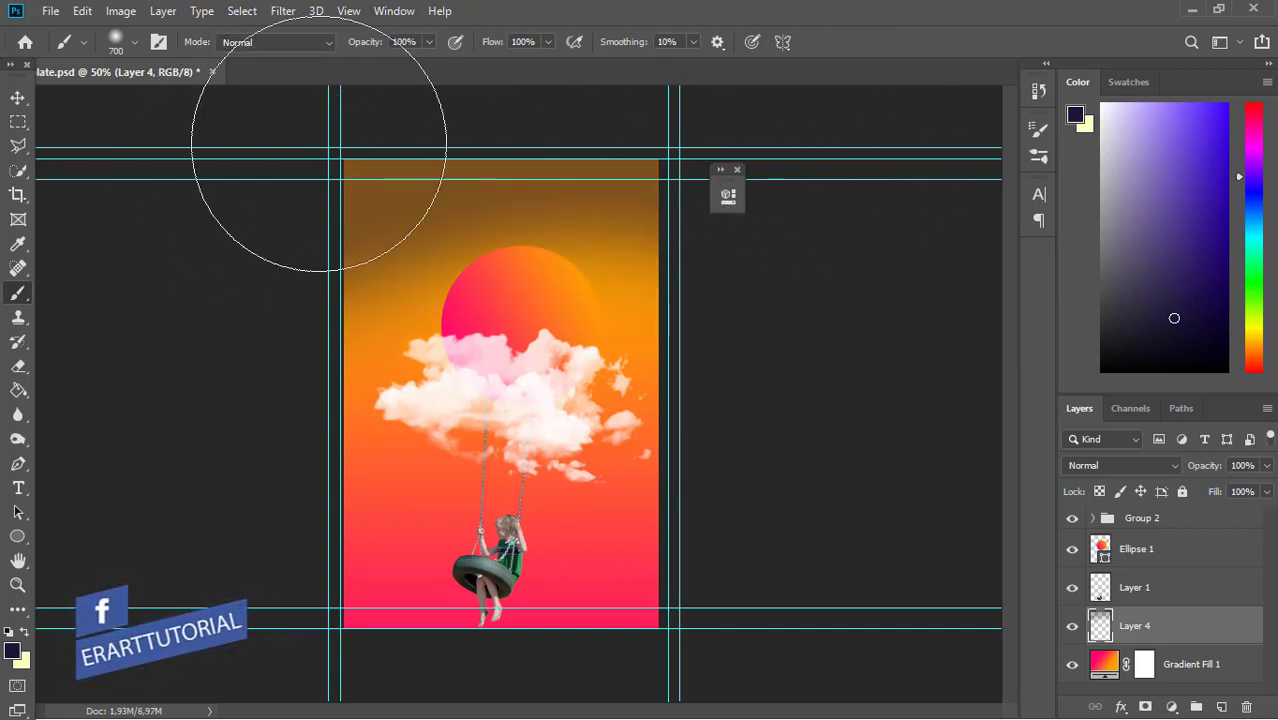
pyautogui.moveTo(371, 143)
pyautogui.mouseDown()
pyautogui.moveTo(707, 137)
pyautogui.moveTo(836, 153)
pyautogui.mouseUp()
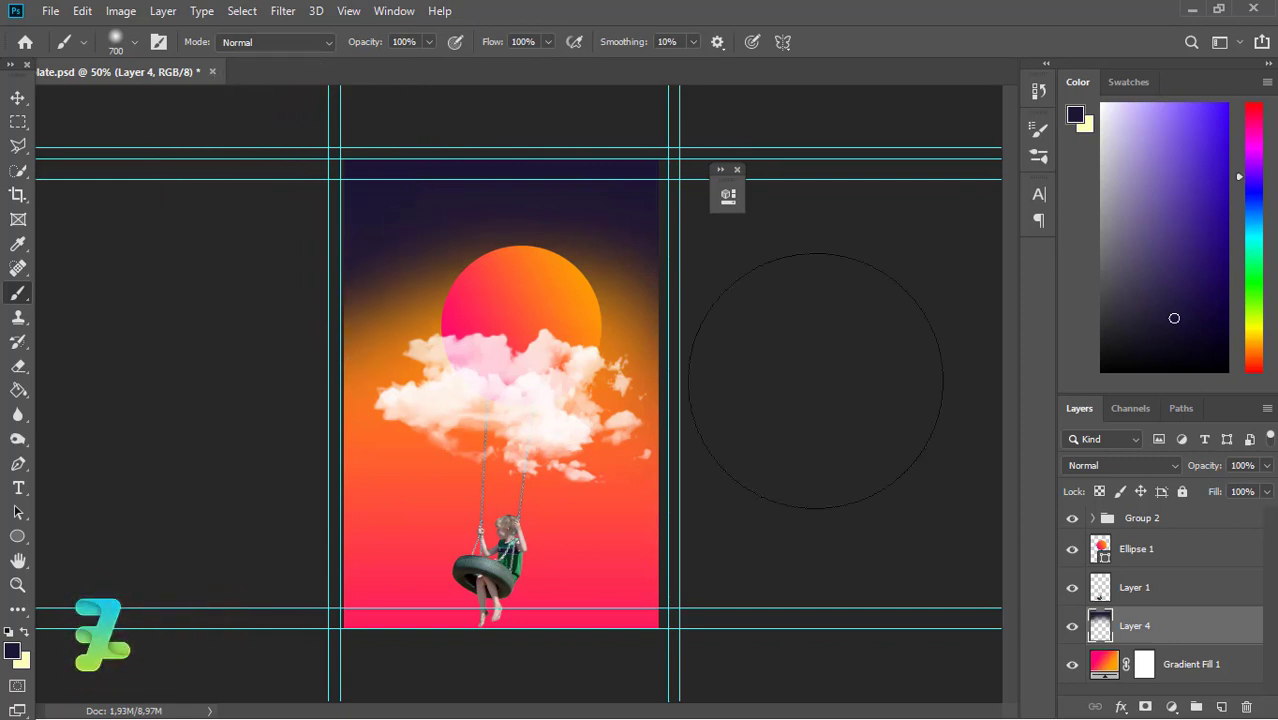
# - Add a new layer above Gradient Fill 1 and set the brush colour to hot pink #ff0084
pyautogui.click(1105, 668)
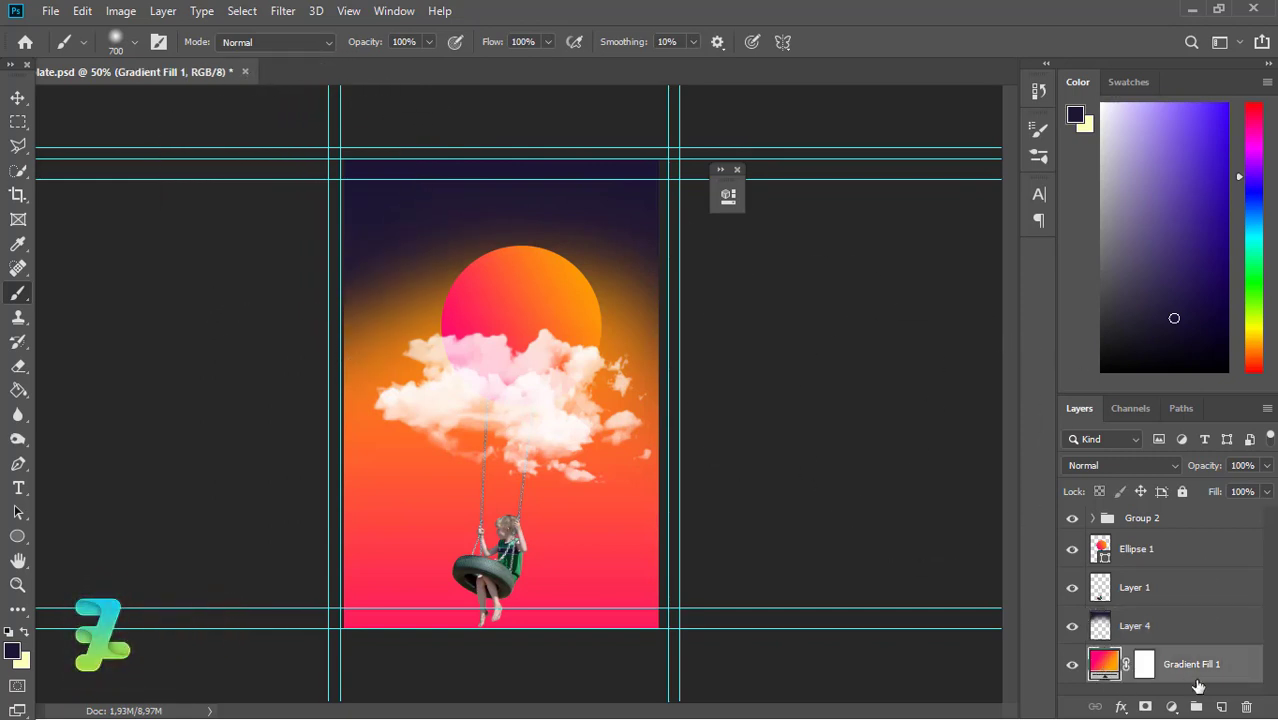
pyautogui.click(1222, 706)
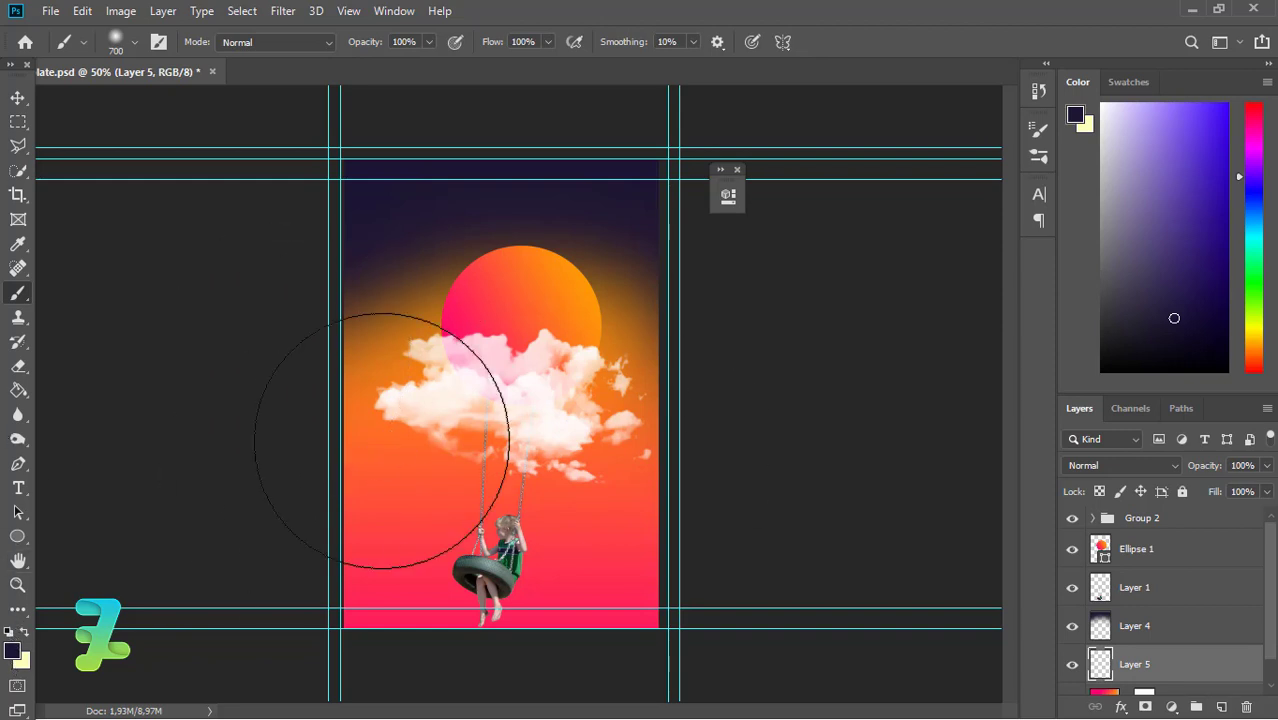
pyautogui.click(12, 654)
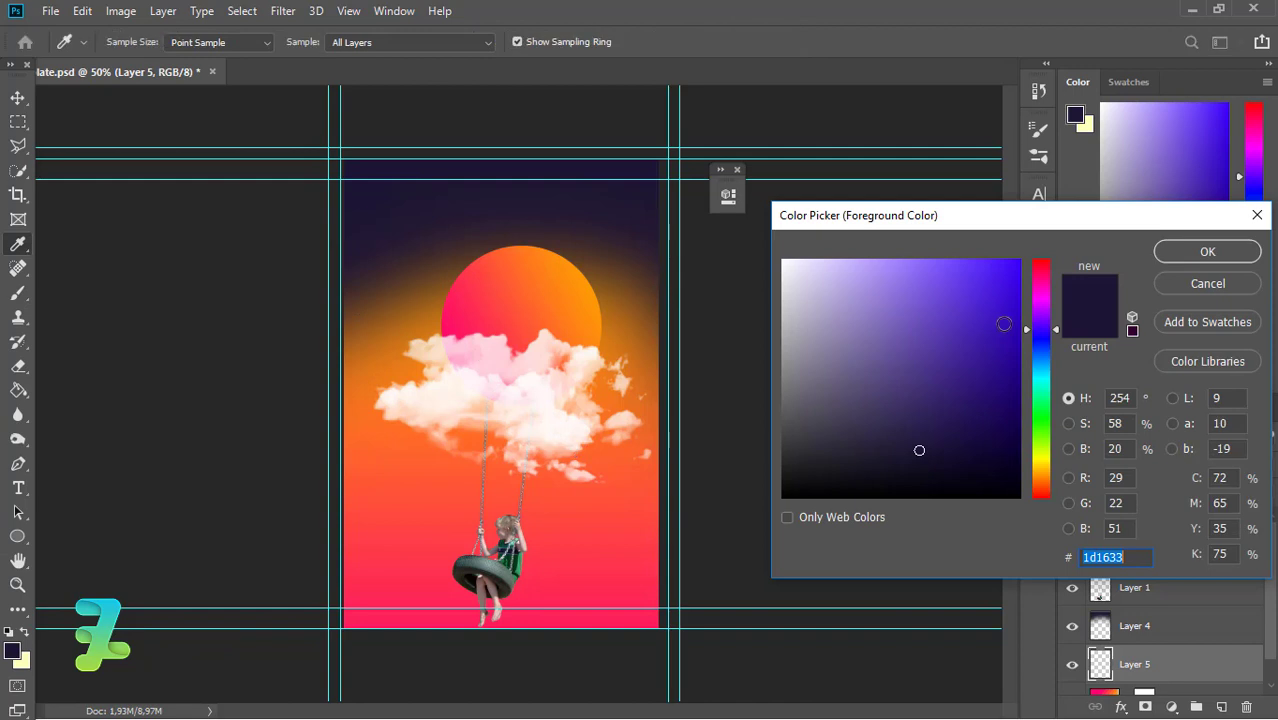
pyautogui.click(1042, 295)
pyautogui.moveTo(1000, 296); pyautogui.dragTo(1150, 287)
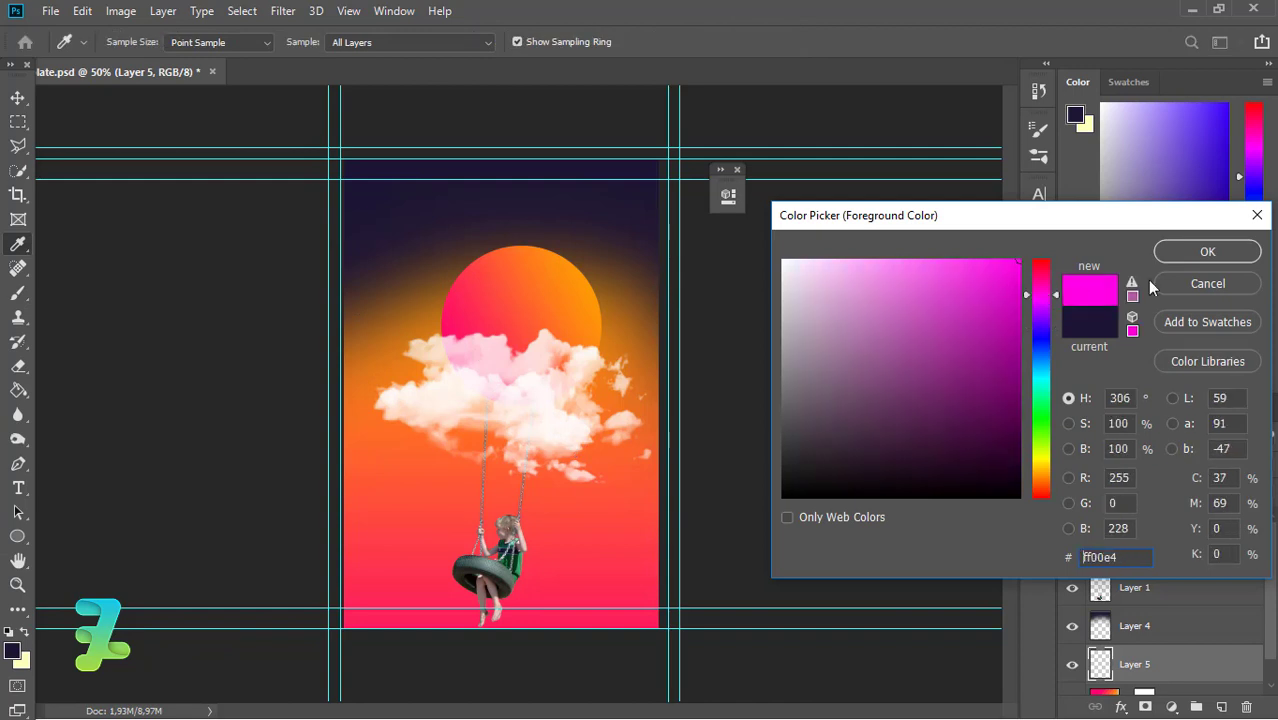
pyautogui.moveTo(1030, 318); pyautogui.dragTo(1040, 285)
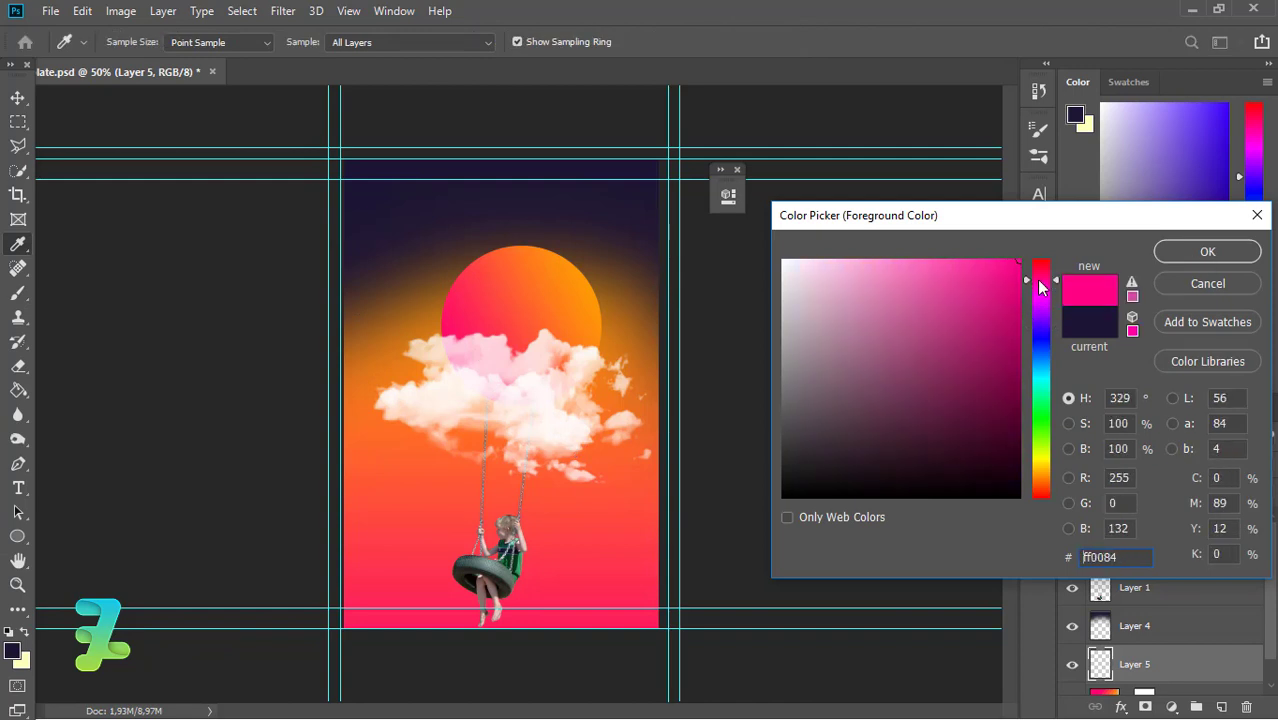
pyautogui.click(1175, 256)
pyautogui.press('b')
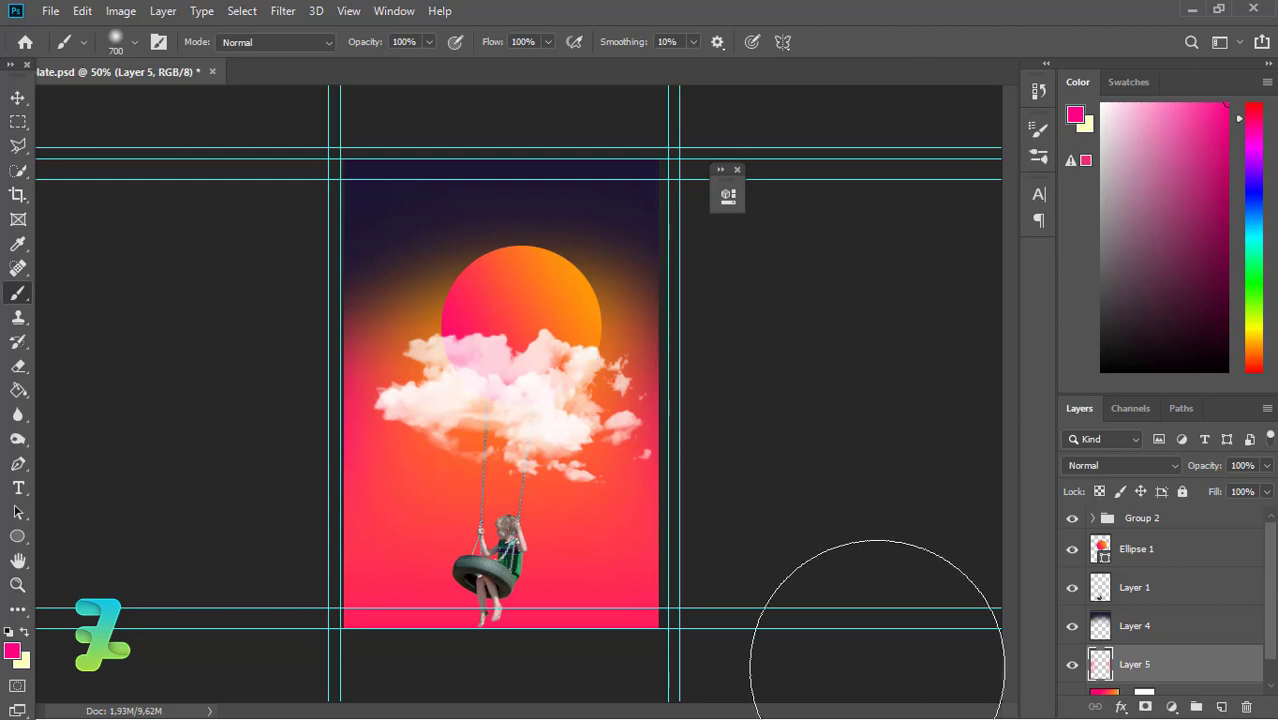
pyautogui.hotkey('ctrl', '-')
pyautogui.hotkey('ctrl', '-')
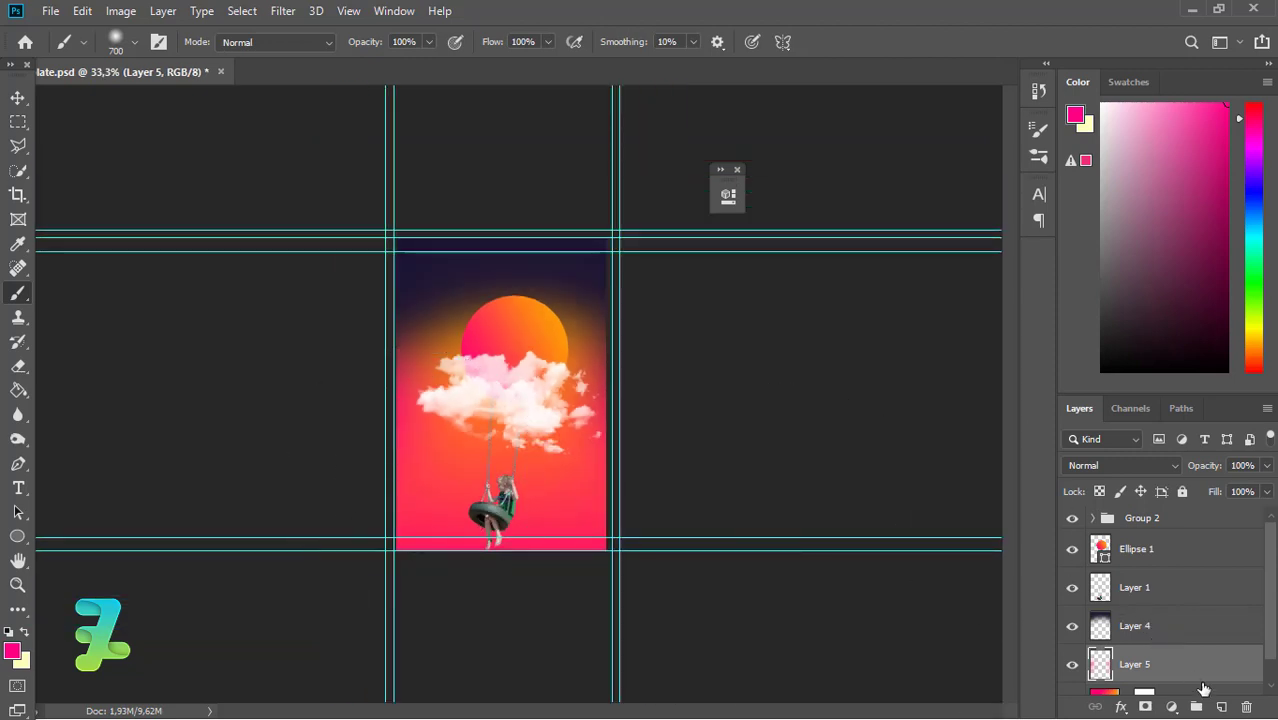
# - On a new Layer 6, brush a soft stroke of dark magenta #711d48
pyautogui.click(1221, 706)
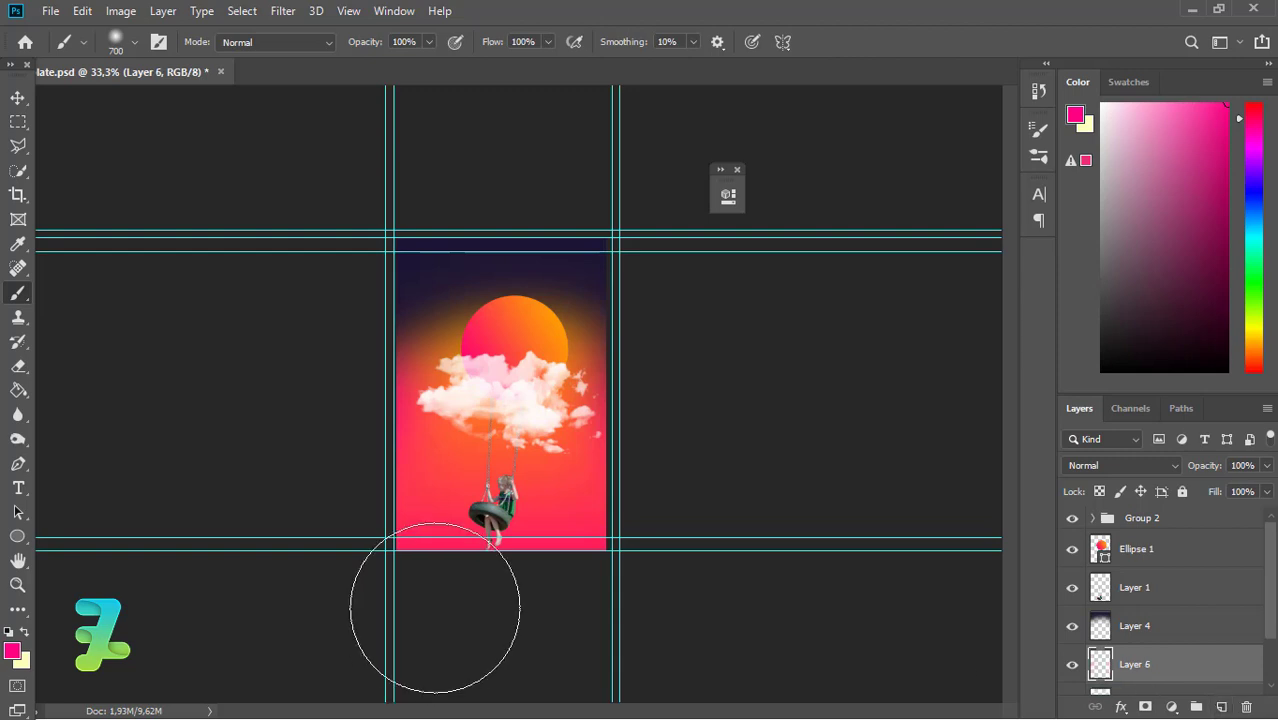
pyautogui.click(12, 652)
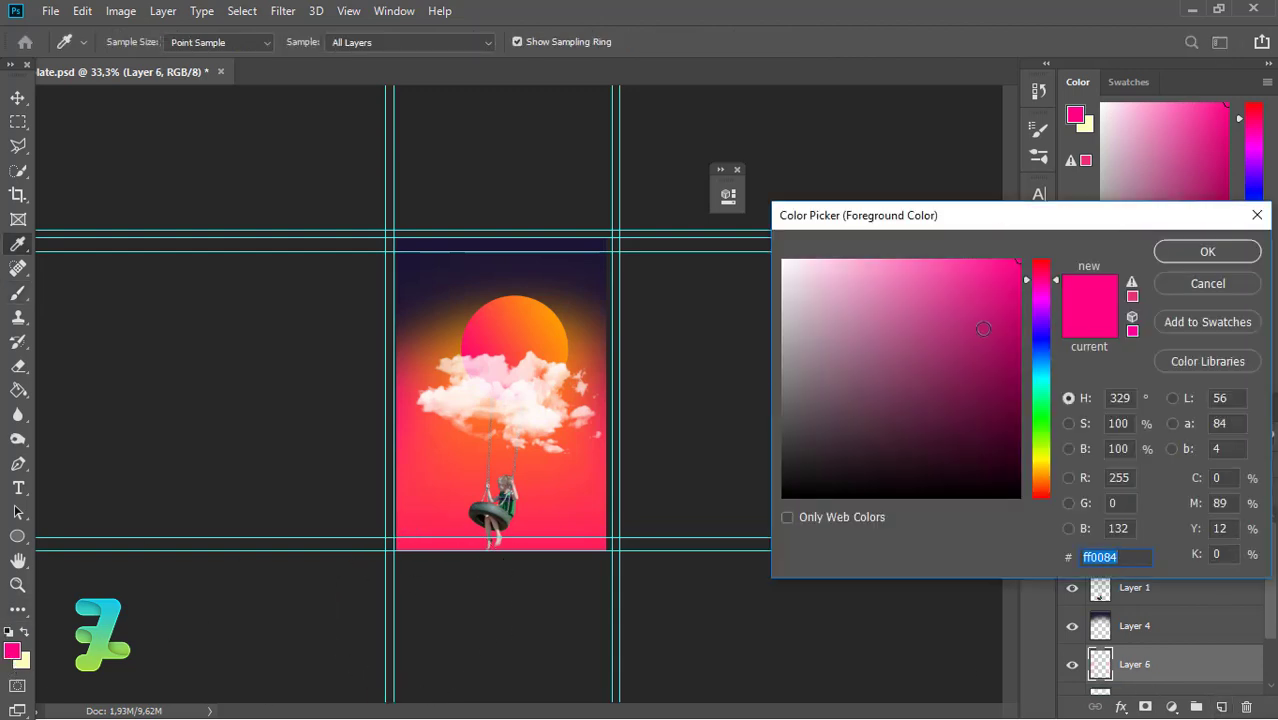
pyautogui.moveTo(958, 400); pyautogui.dragTo(961, 387)
pyautogui.click(1200, 251)
pyautogui.press('b')
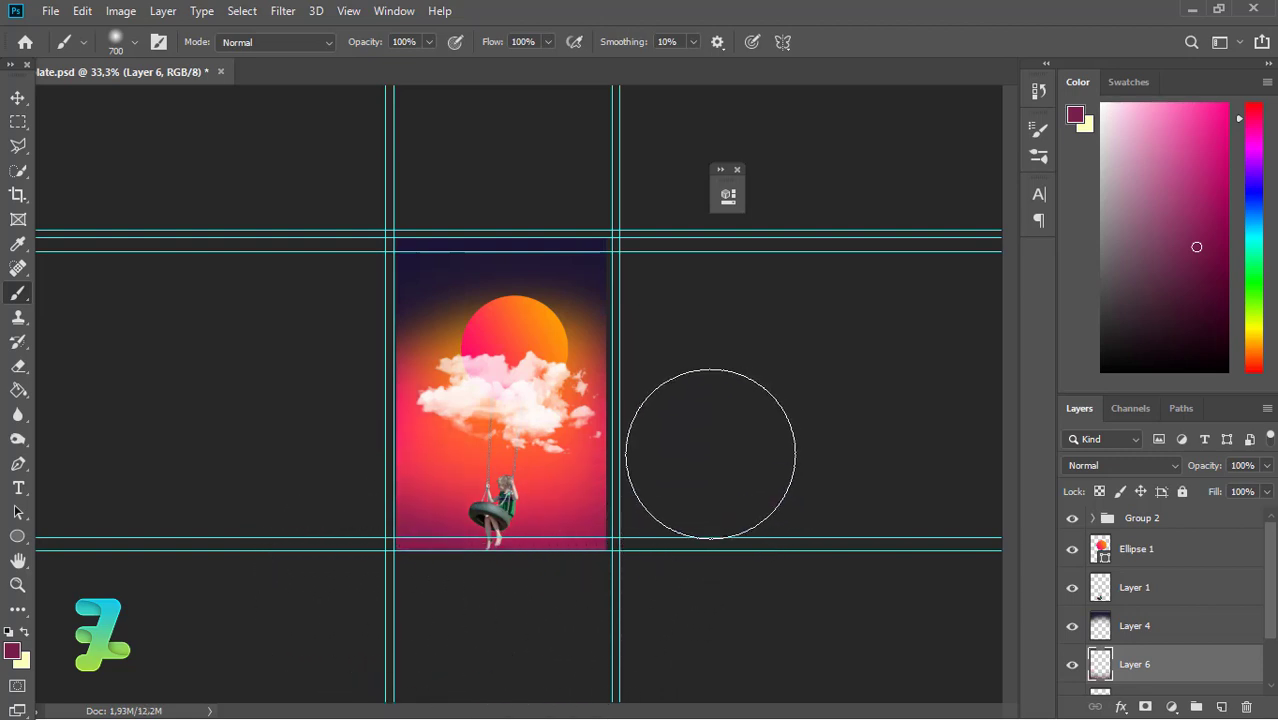
pyautogui.moveTo(699, 454); pyautogui.dragTo(697, 514)
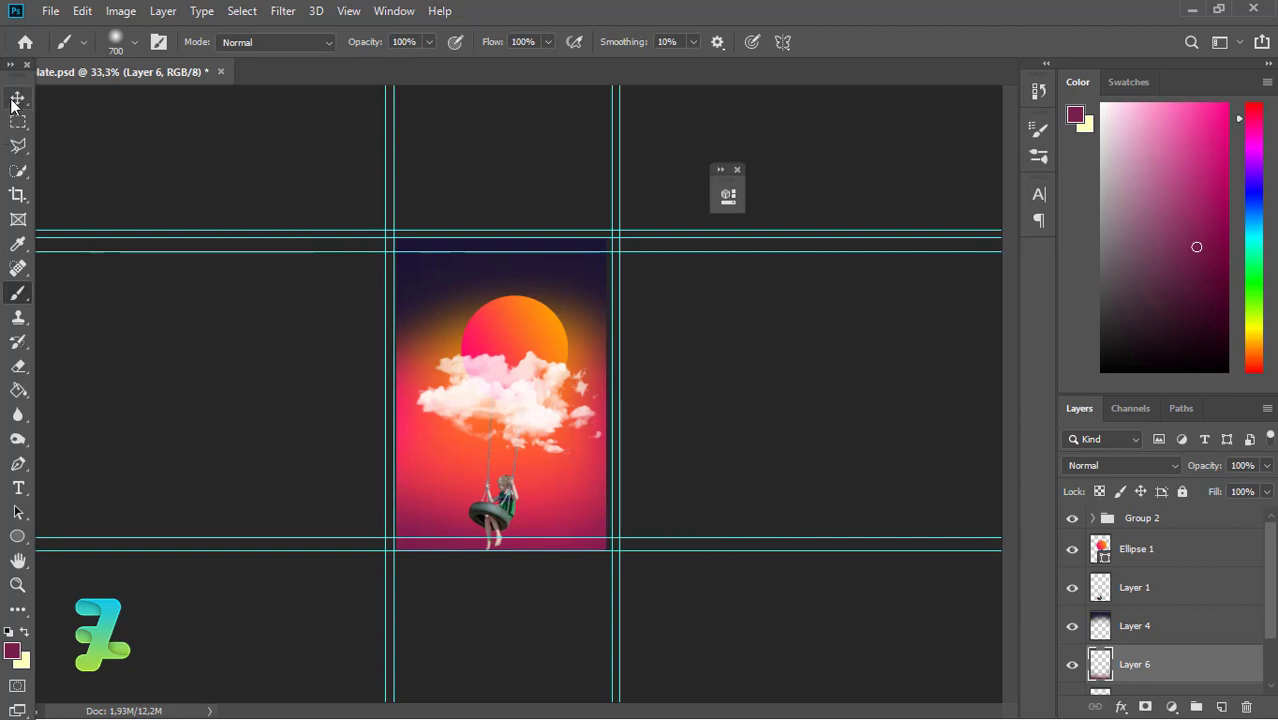
pyautogui.click(17, 98)
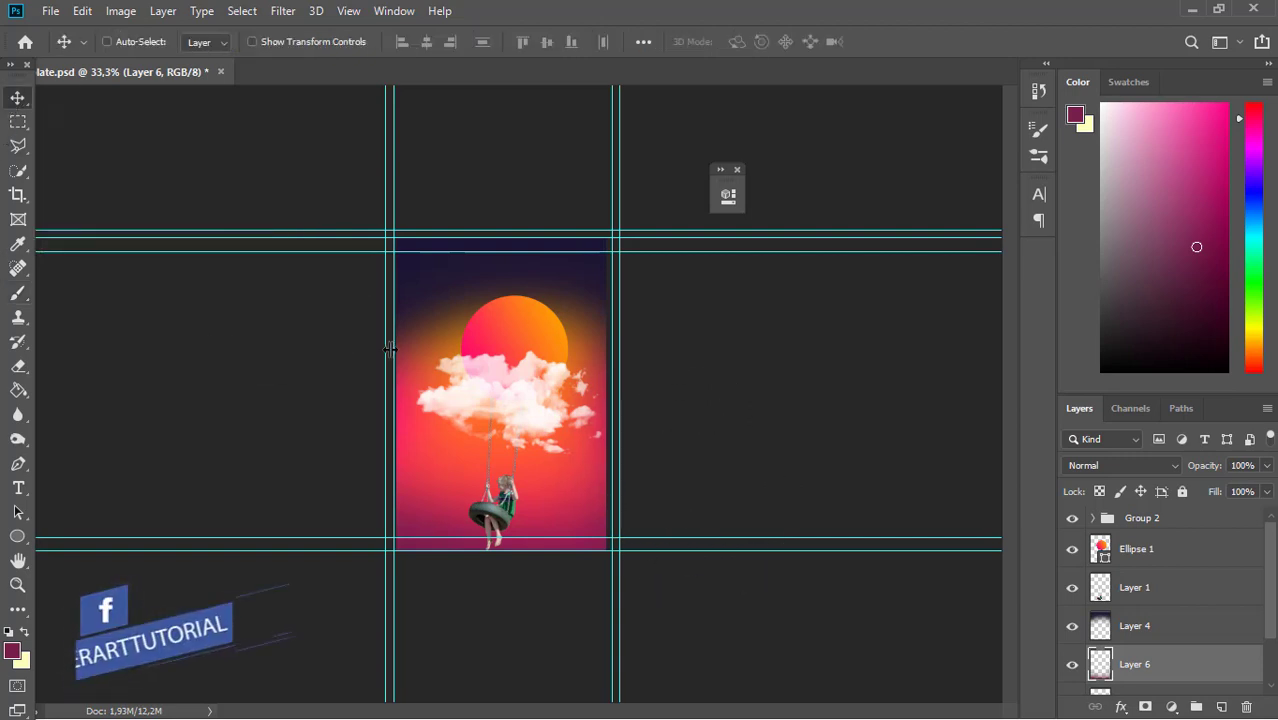
# - Add a new layer above Layer 4, swap to the pale colour, and pick a hard 700 px brush
pyautogui.hotkey('ctrl', '+')
pyautogui.hotkey('ctrl', '+')
pyautogui.press('ctrl')
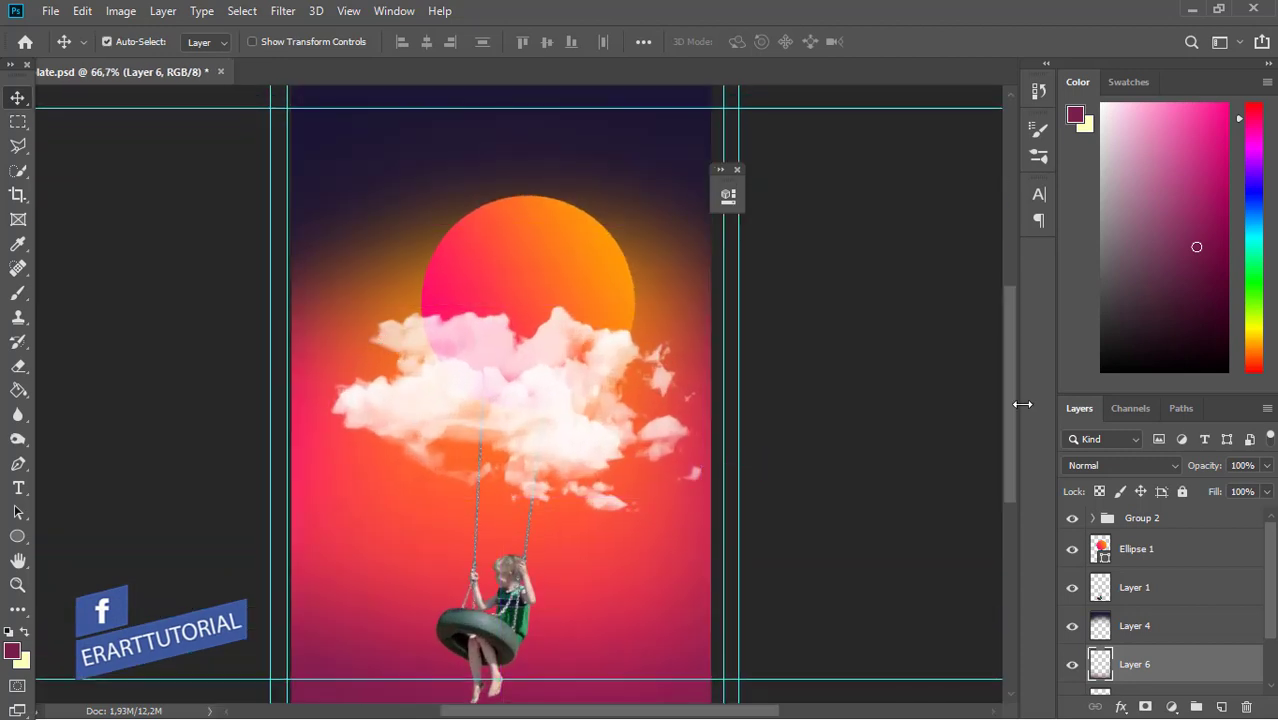
pyautogui.click(1160, 550)
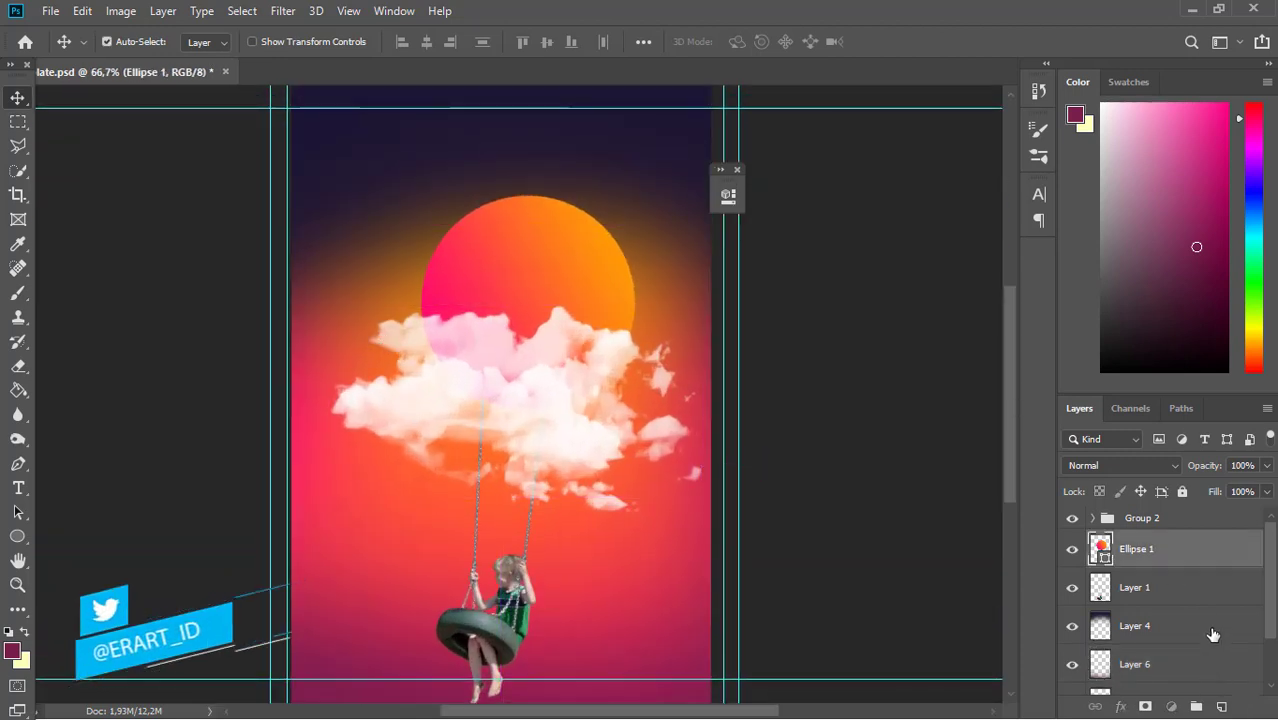
pyautogui.click(1210, 625)
pyautogui.click(1222, 707)
pyautogui.click(26, 634)
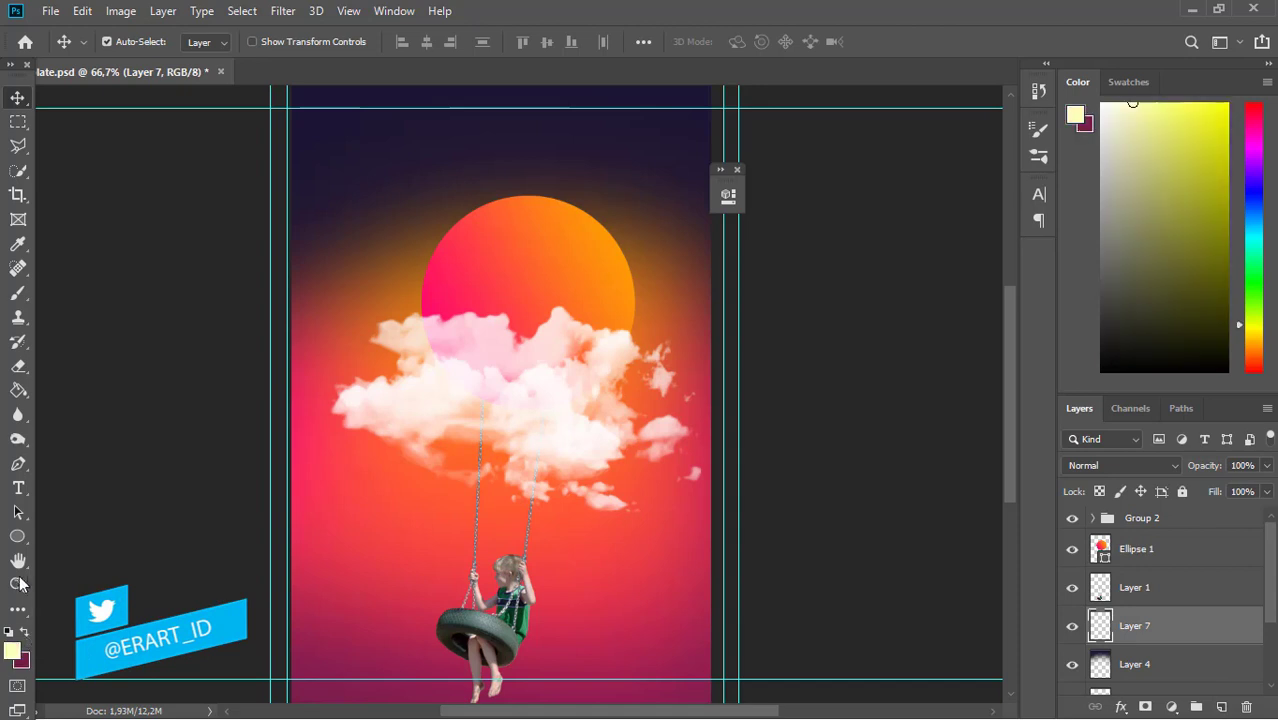
pyautogui.click(18, 293)
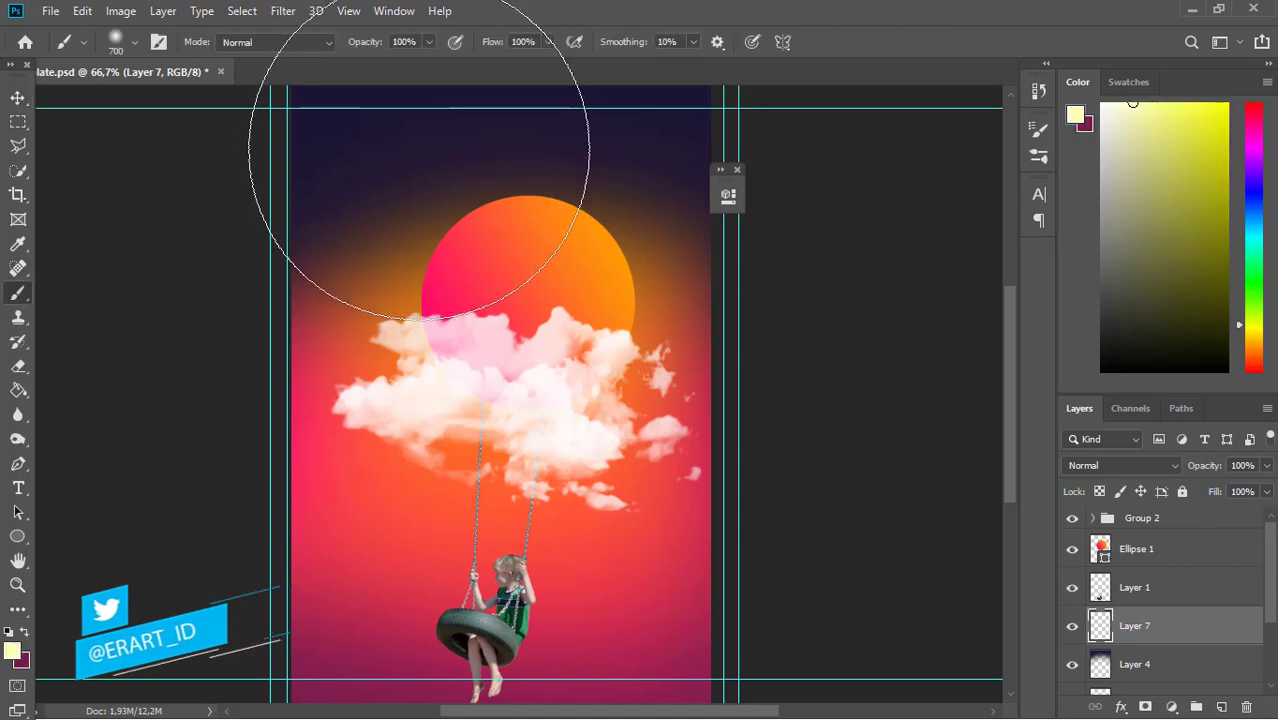
pyautogui.click(116, 42)
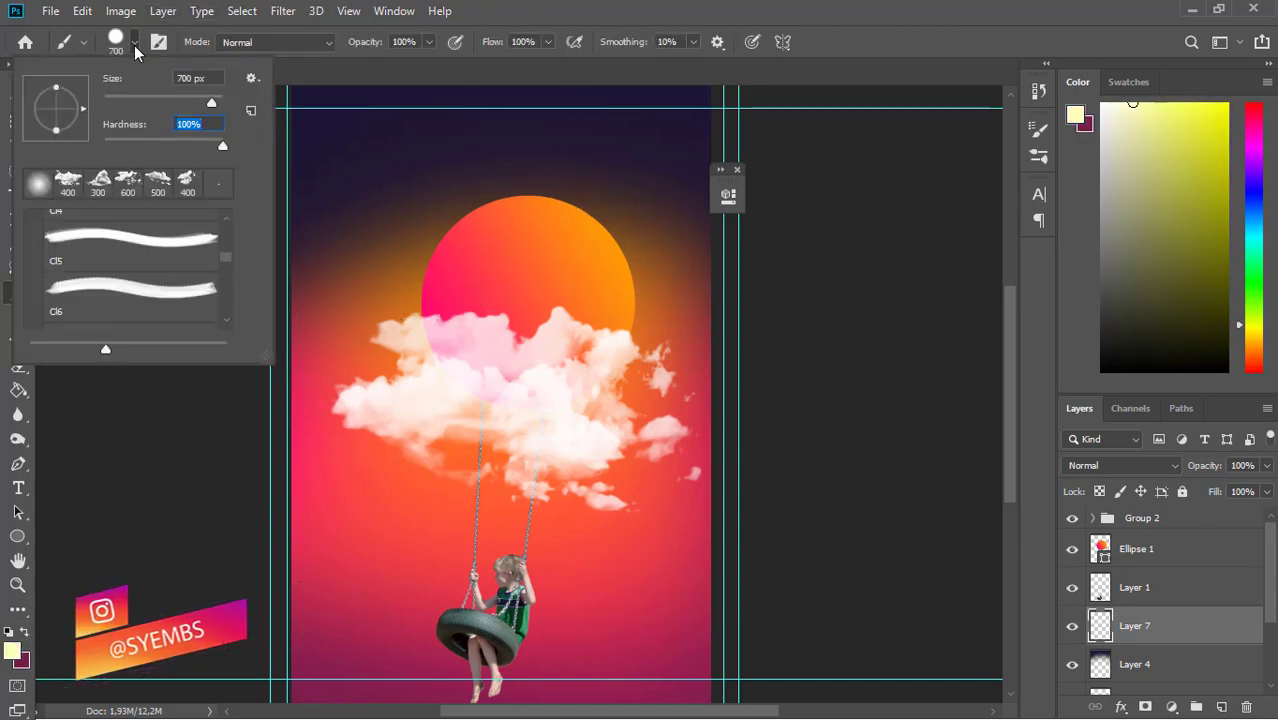
pyautogui.click(412, 181)
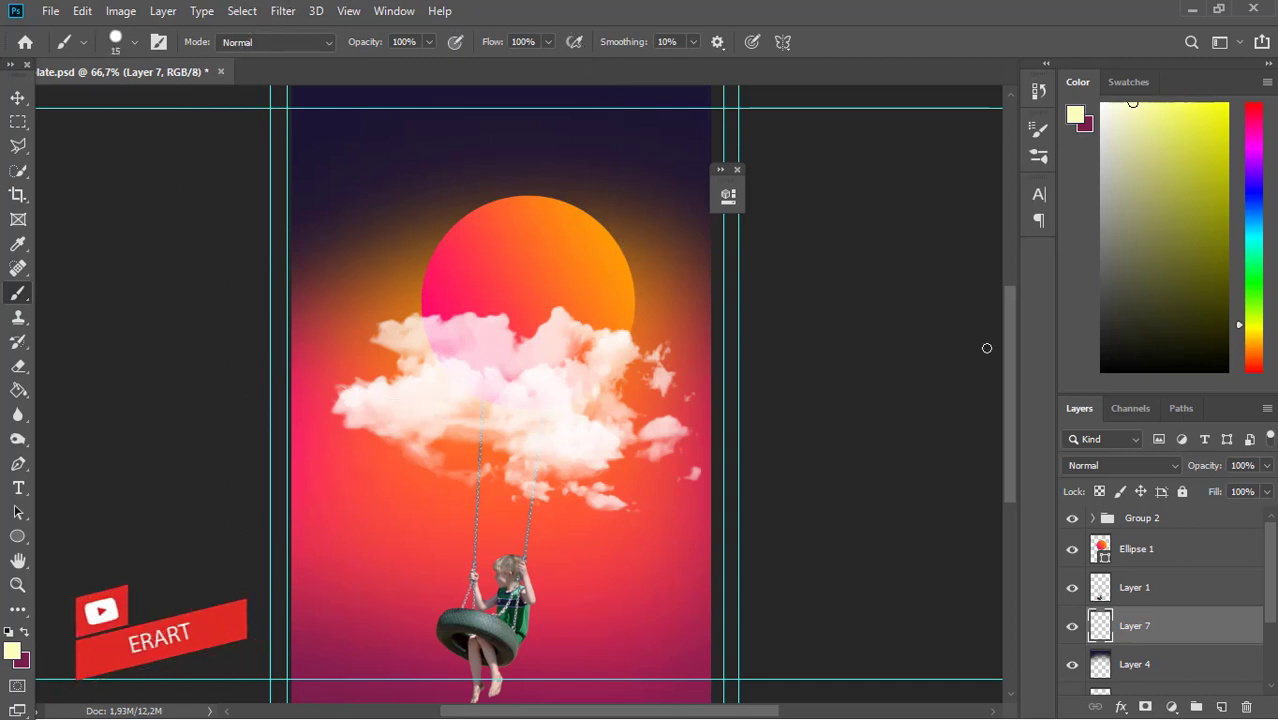
# - Shrink the brush and dot small pale stars across the upper sky
pyautogui.scroll(3, 481, 399)
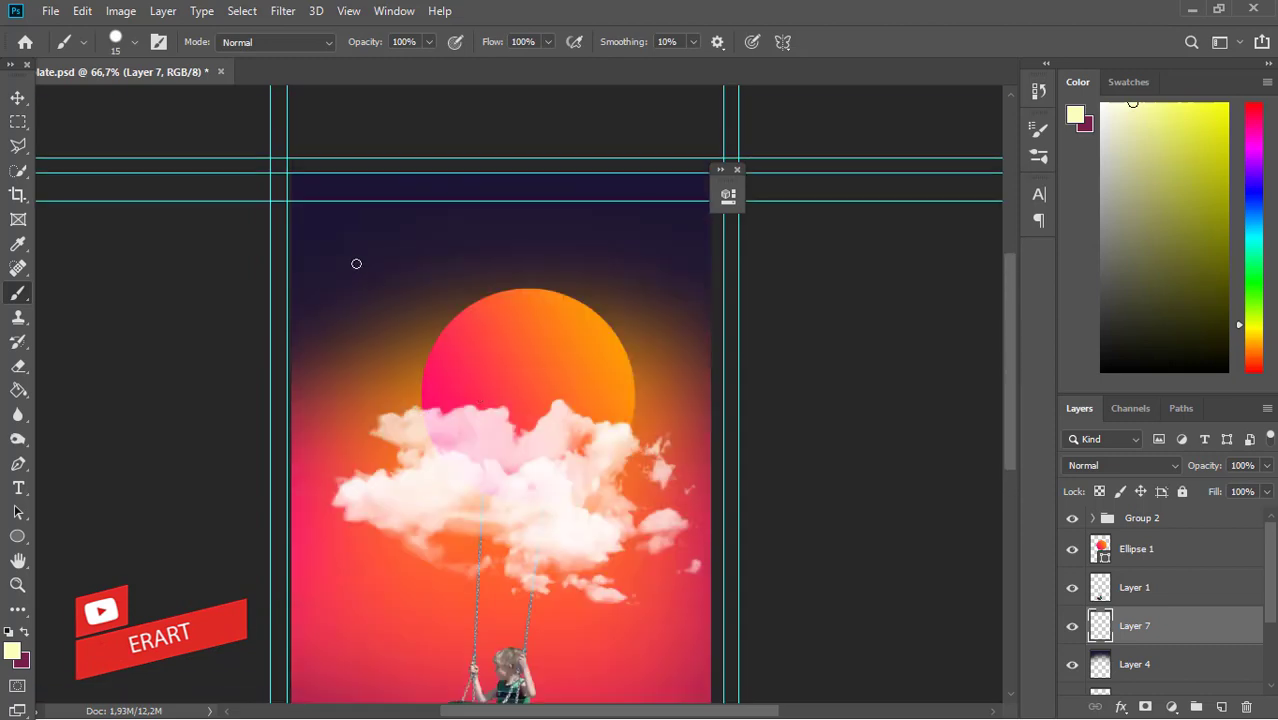
pyautogui.press('[')
pyautogui.press('[')
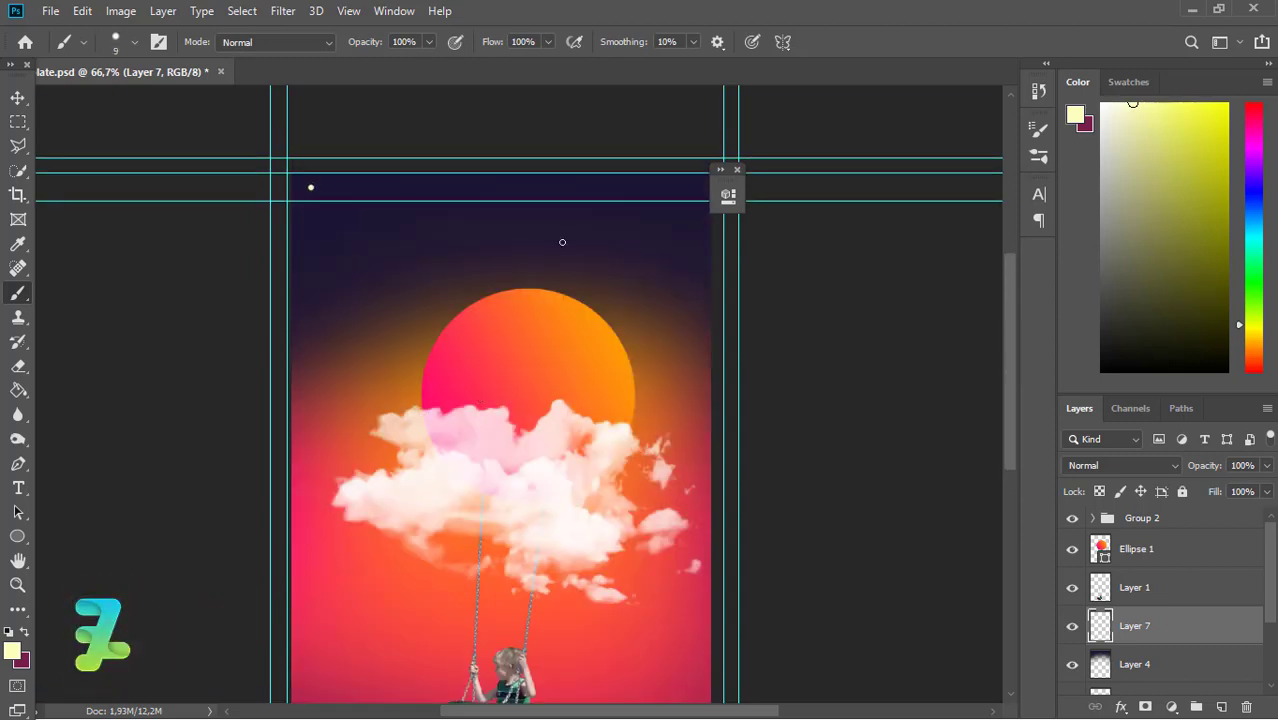
pyautogui.hotkey('ctrl', 'z')
pyautogui.click(328, 187)
pyautogui.moveTo(1011, 349)
pyautogui.mouseDown()
pyautogui.moveTo(1018, 413)
pyautogui.moveTo(1004, 348)
pyautogui.moveTo(1014, 393)
pyautogui.mouseUp()
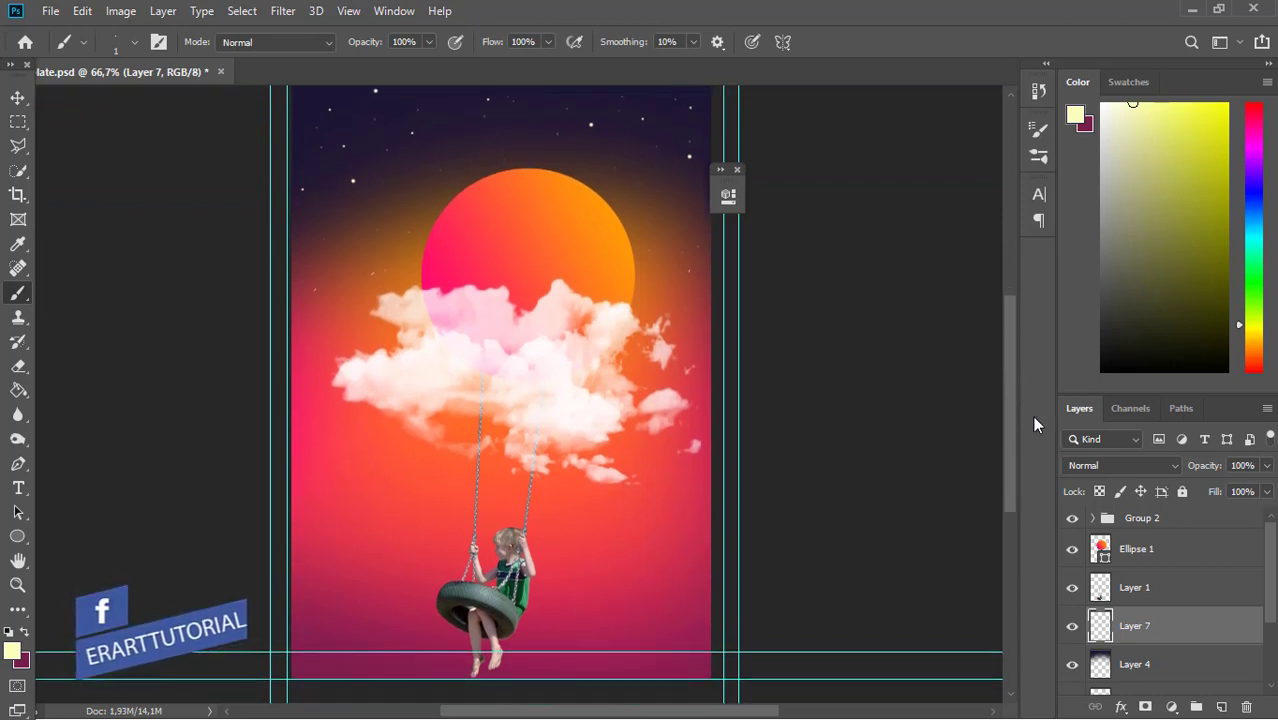
# - Add a Hue/Saturation adjustment layer clipped to the boy's Layer 1
pyautogui.click(1152, 588)
pyautogui.click(1181, 707)
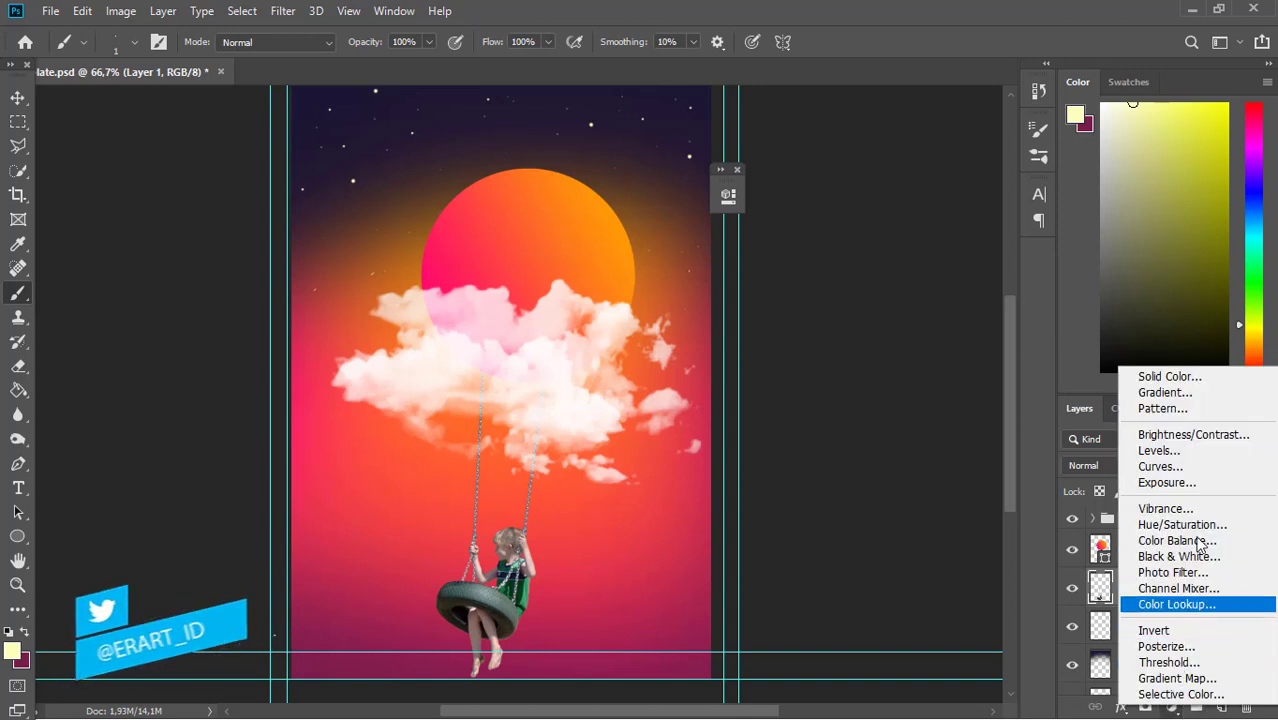
pyautogui.click(1190, 527)
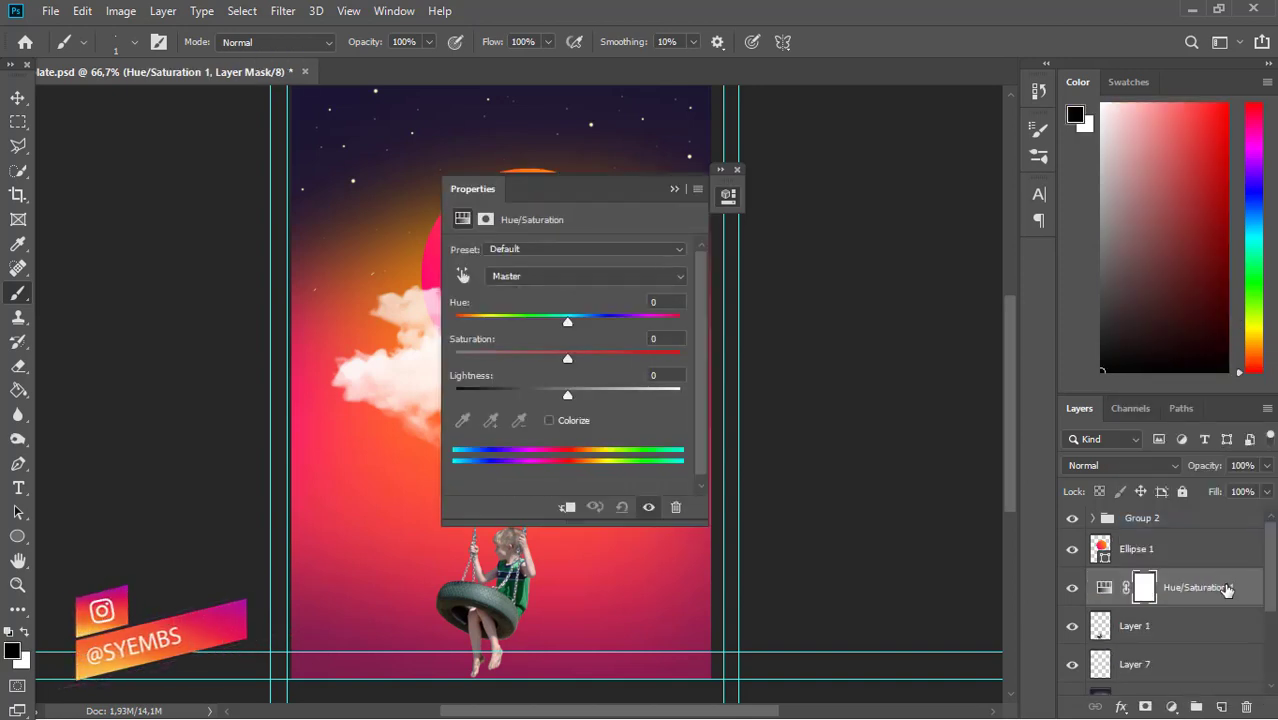
pyautogui.rightClick(1224, 587)
pyautogui.click(1060, 359)
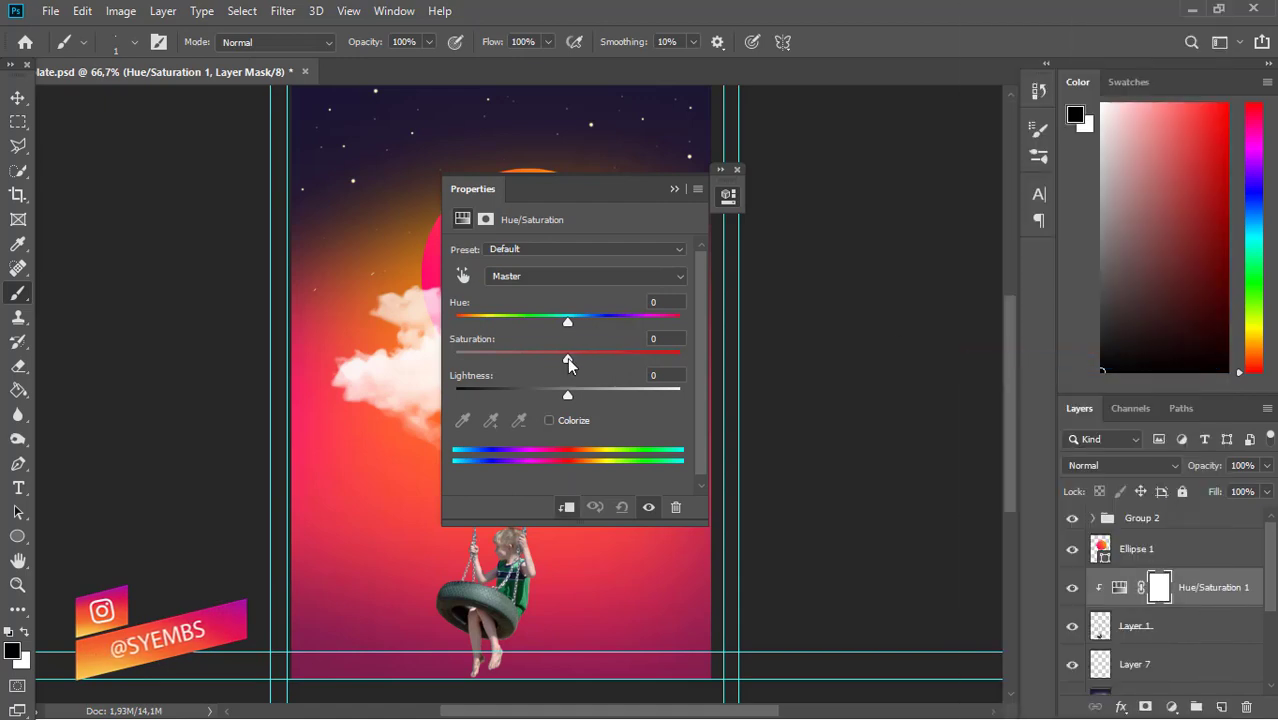
# - Set the adjustment to Hue -14, Saturation +65, Lightness -14
pyautogui.moveTo(567, 357); pyautogui.dragTo(611, 357)
pyautogui.click(605, 356)
pyautogui.moveTo(665, 389); pyautogui.dragTo(551, 400)
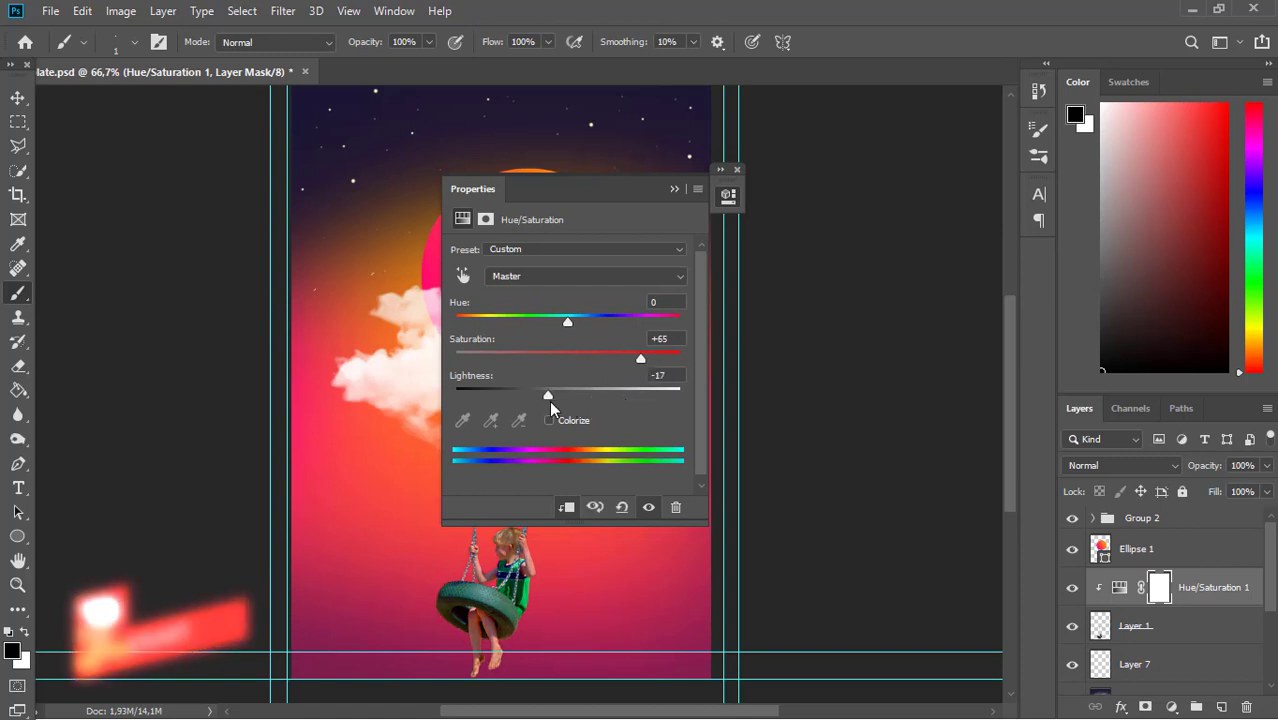
pyautogui.moveTo(575, 330); pyautogui.dragTo(556, 331)
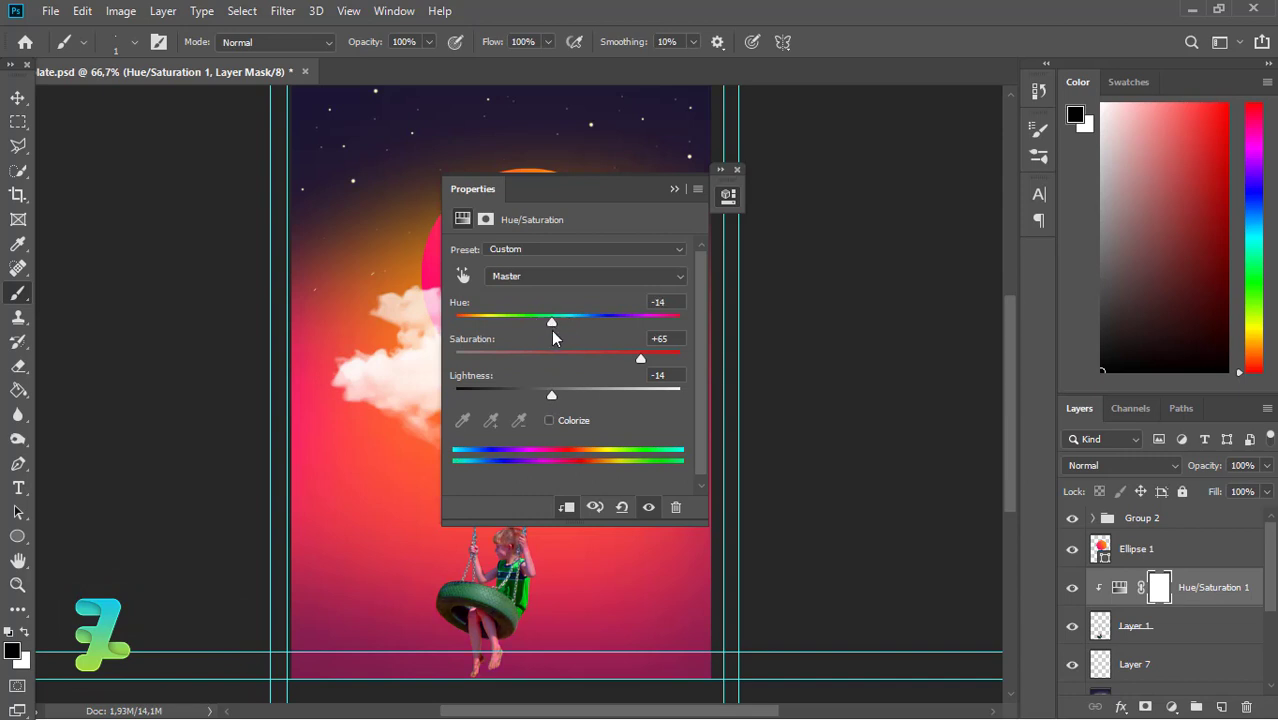
pyautogui.click(671, 188)
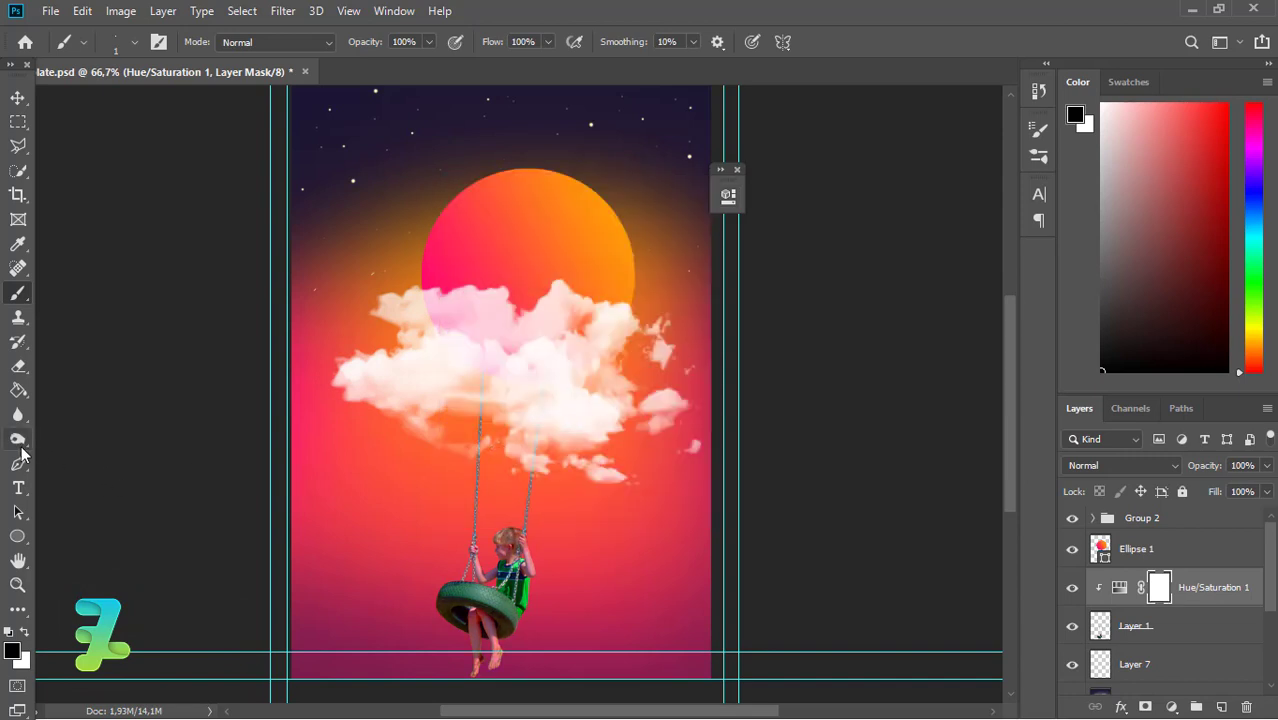
# - Dodge the swing chains on Layer 1 to brighten them
pyautogui.click(18, 438)
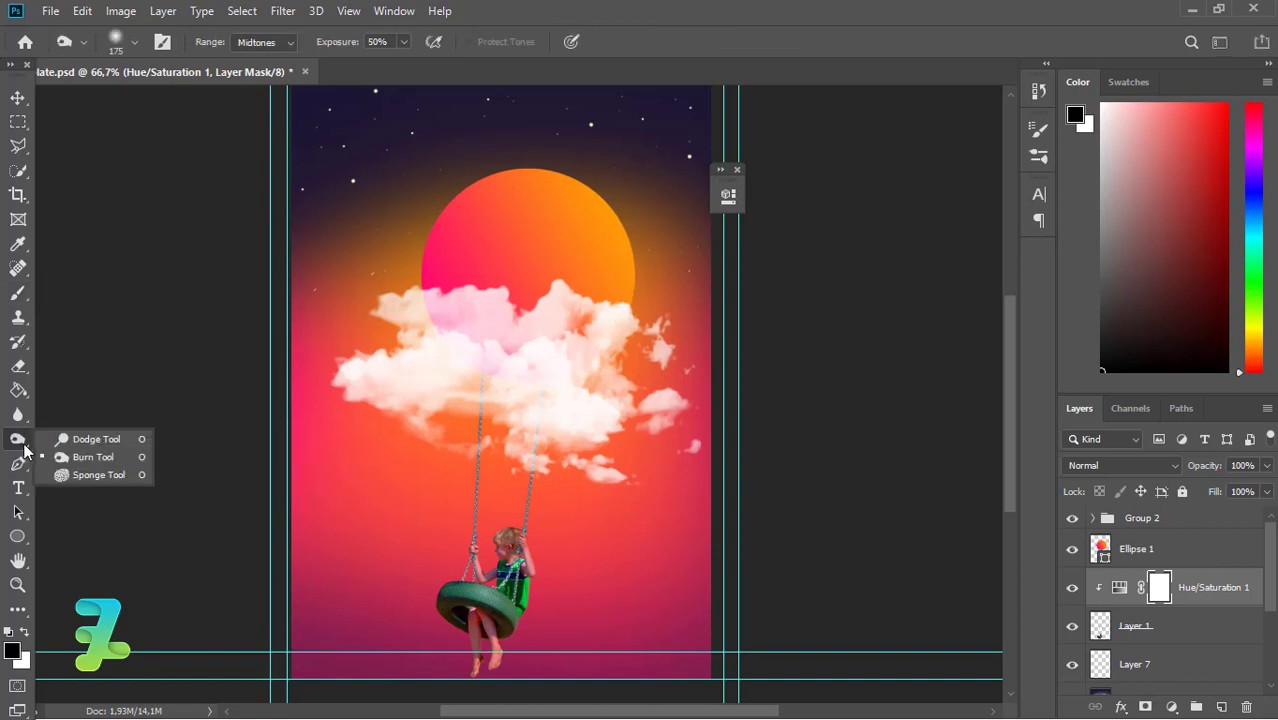
pyautogui.click(1100, 626)
pyautogui.moveTo(557, 597)
pyautogui.mouseDown()
pyautogui.moveTo(553, 422)
pyautogui.moveTo(551, 448)
pyautogui.moveTo(499, 451)
pyautogui.moveTo(542, 443)
pyautogui.mouseUp()
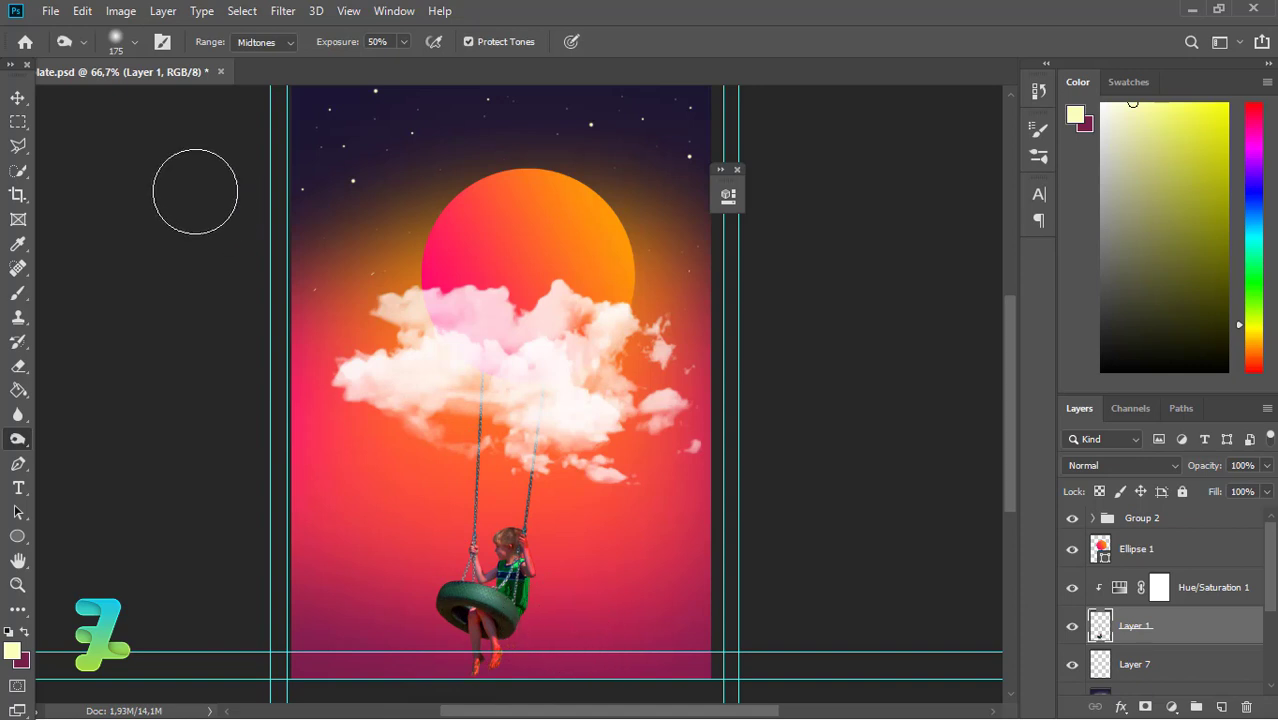
pyautogui.click(18, 97)
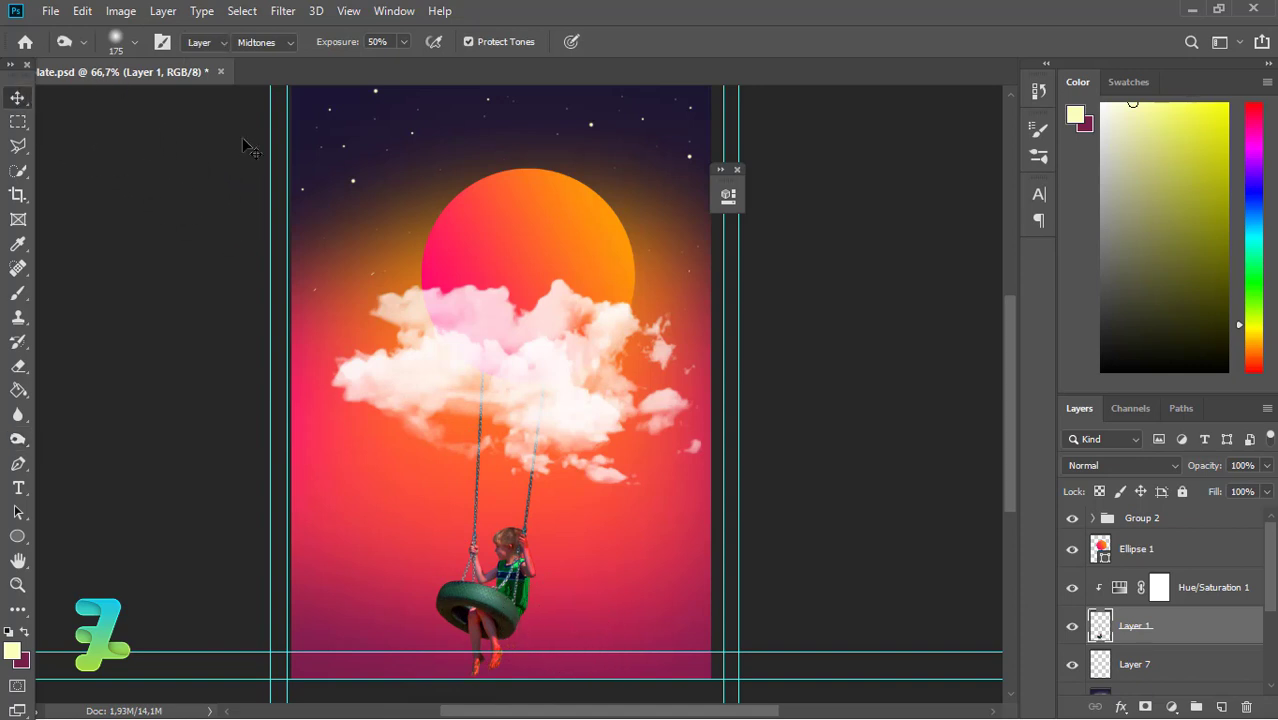
pyautogui.scroll(-3, 1218, 631)
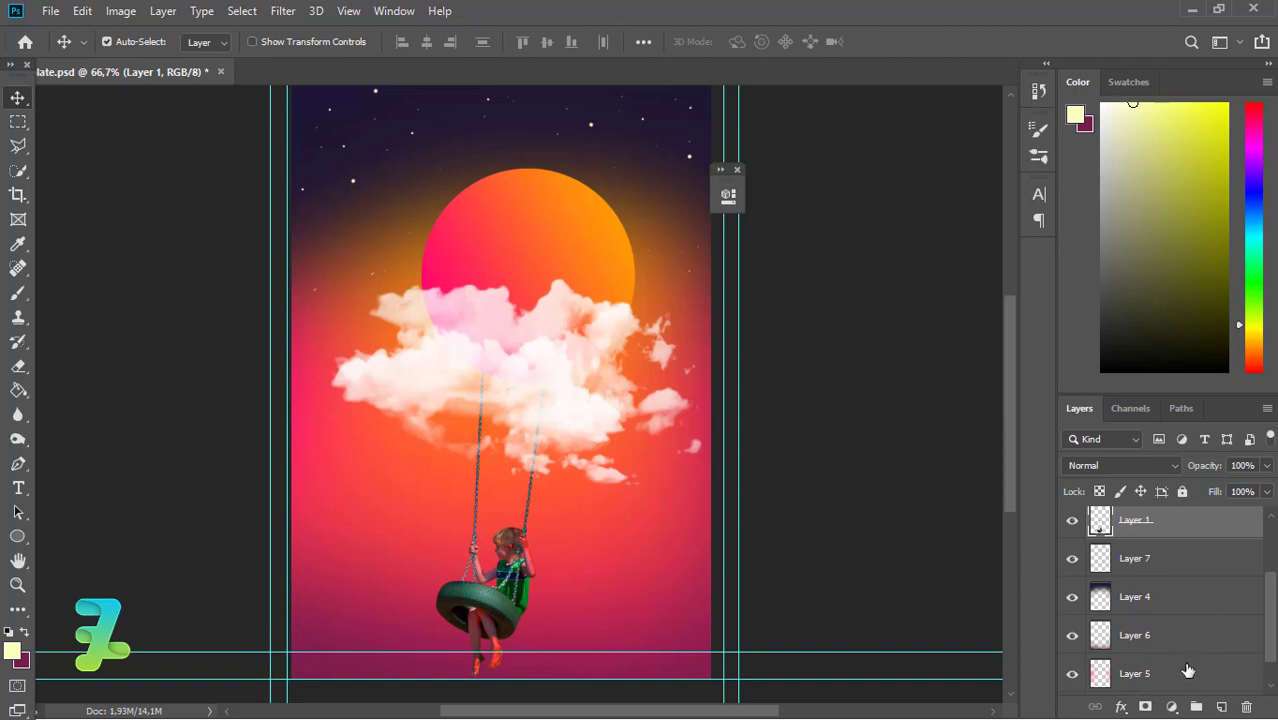
# - Select Layer 8 and set the foreground colour to dark magenta #41122a
pyautogui.click(1182, 645)
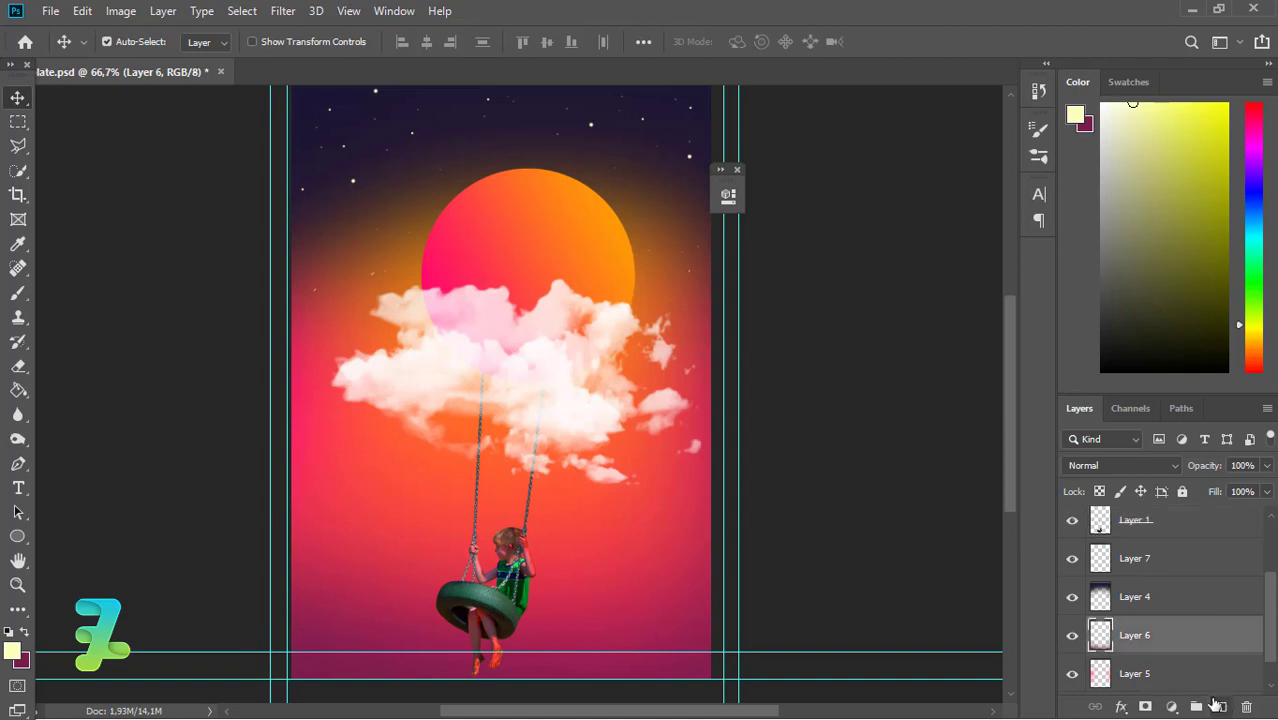
pyautogui.click(25, 632)
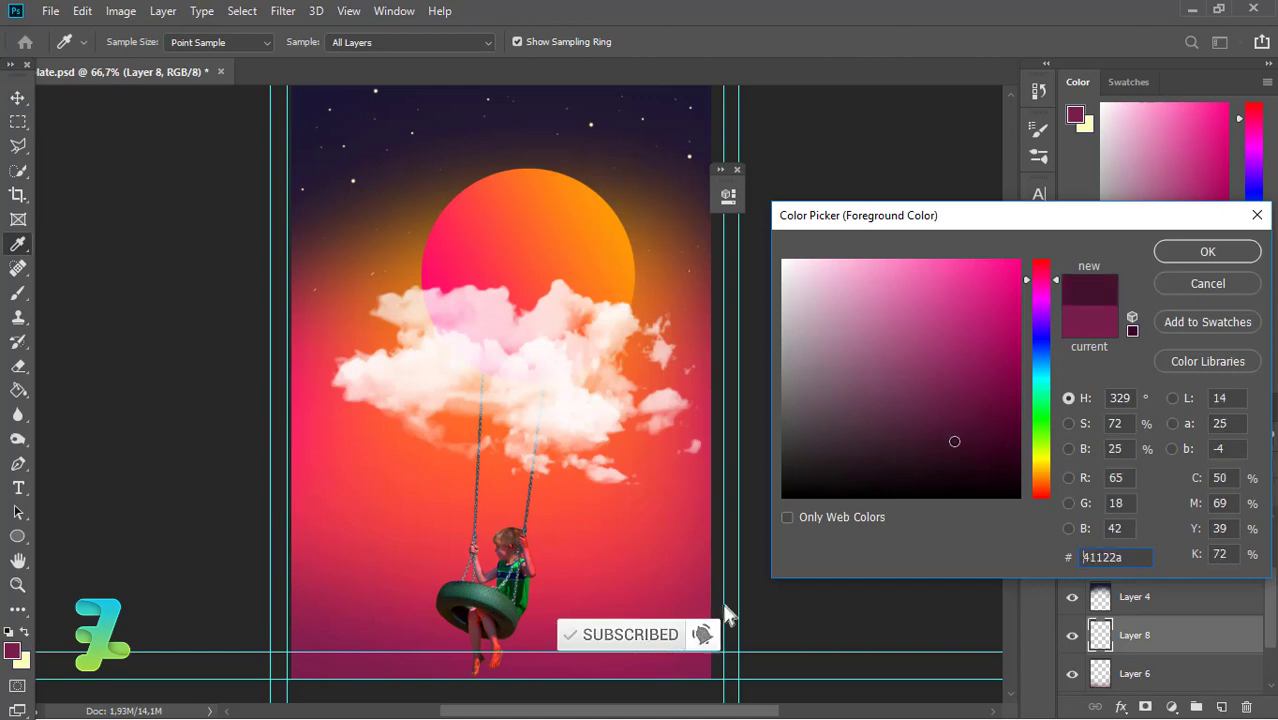
pyautogui.click(1207, 251)
pyautogui.press('v')
pyautogui.hotkey('ctrl', '-')
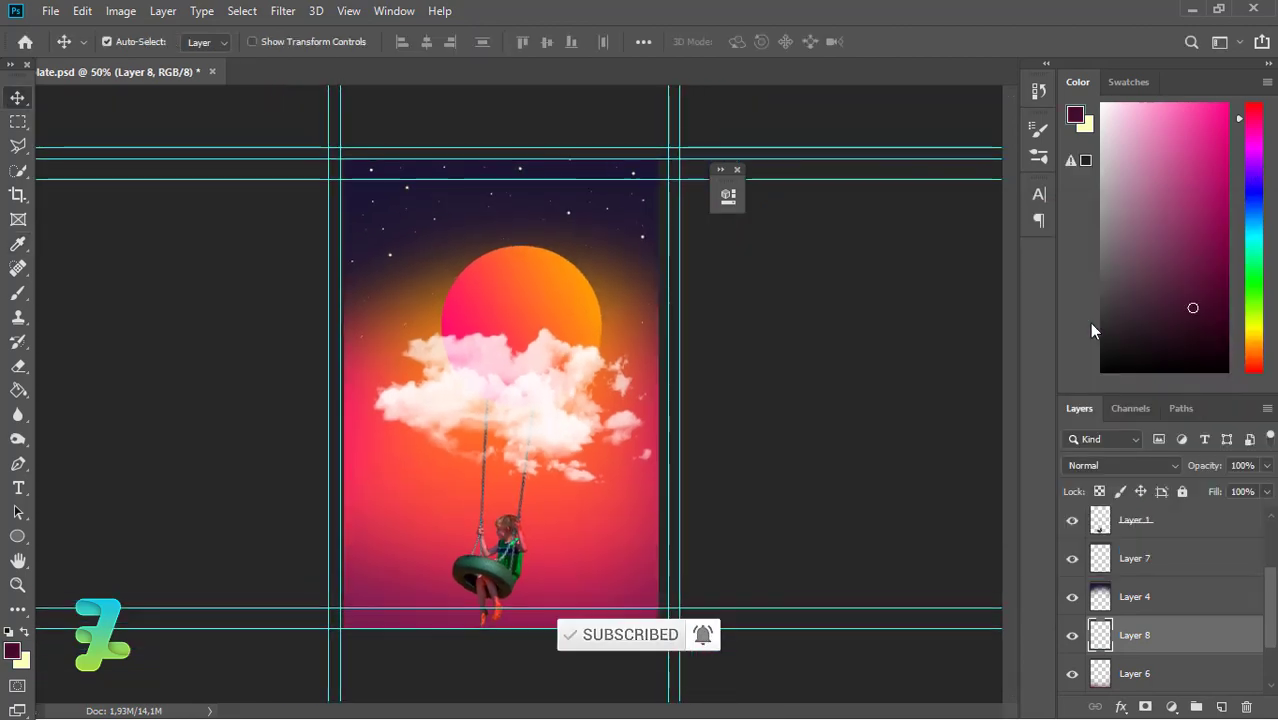
# - Paint a soft dark glow along the poster's bottom edge with a 500 px brush
pyautogui.click(18, 291)
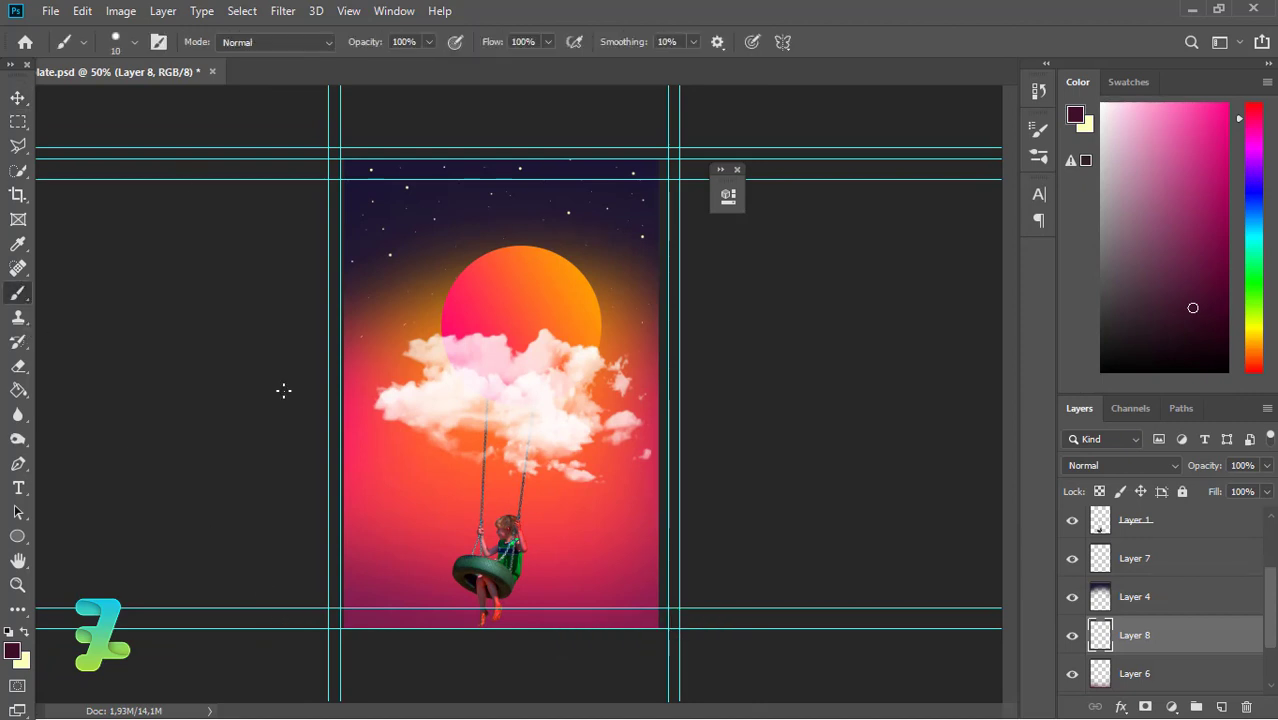
pyautogui.click(133, 43)
pyautogui.write('100')
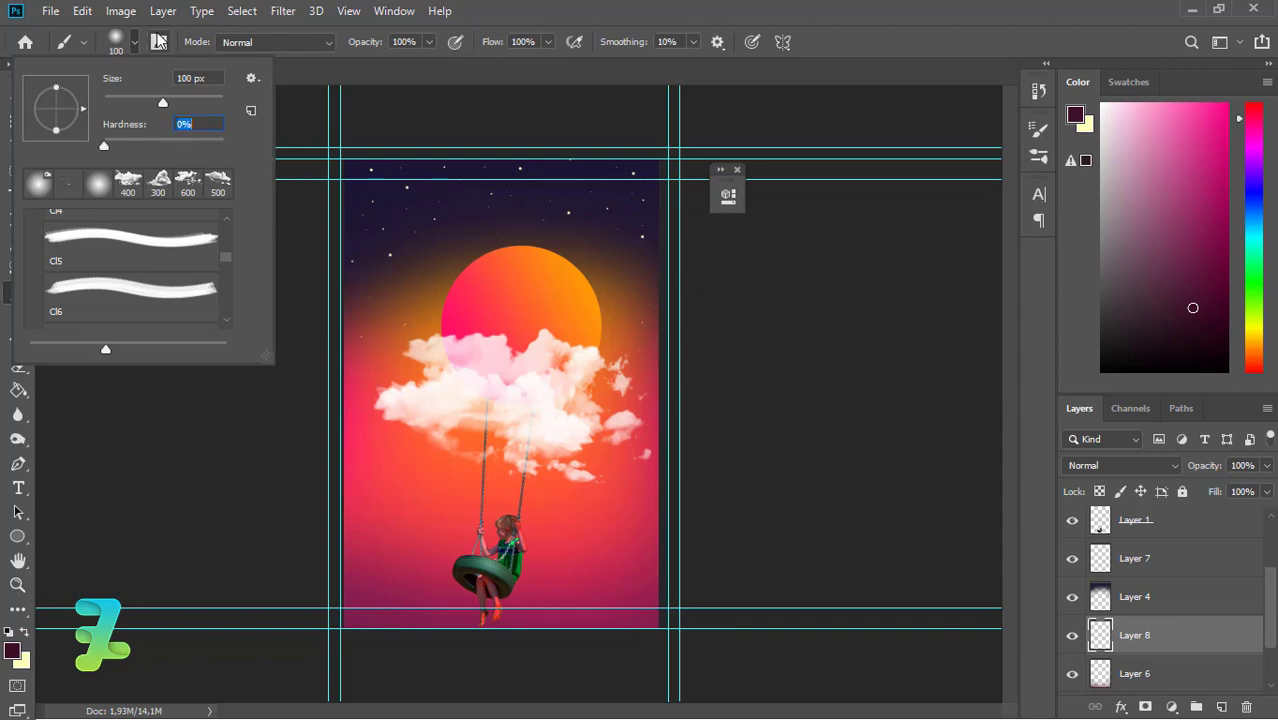
pyautogui.click(133, 42)
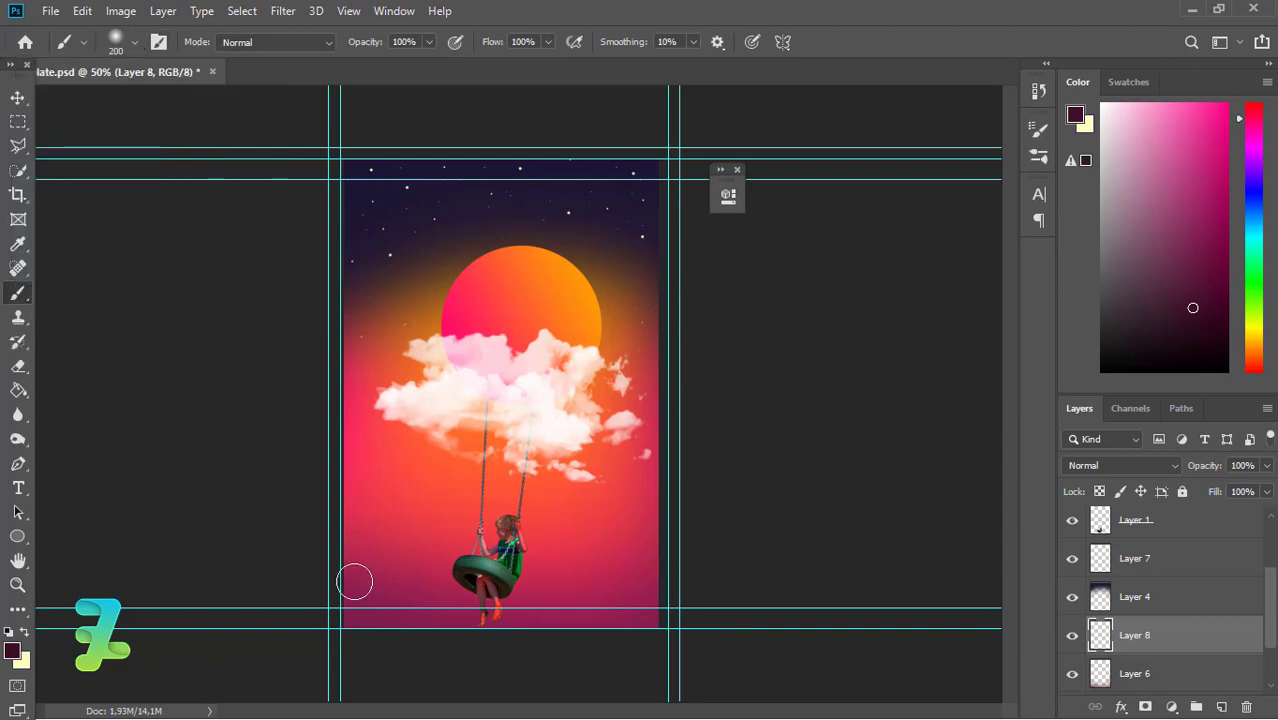
pyautogui.press(']')
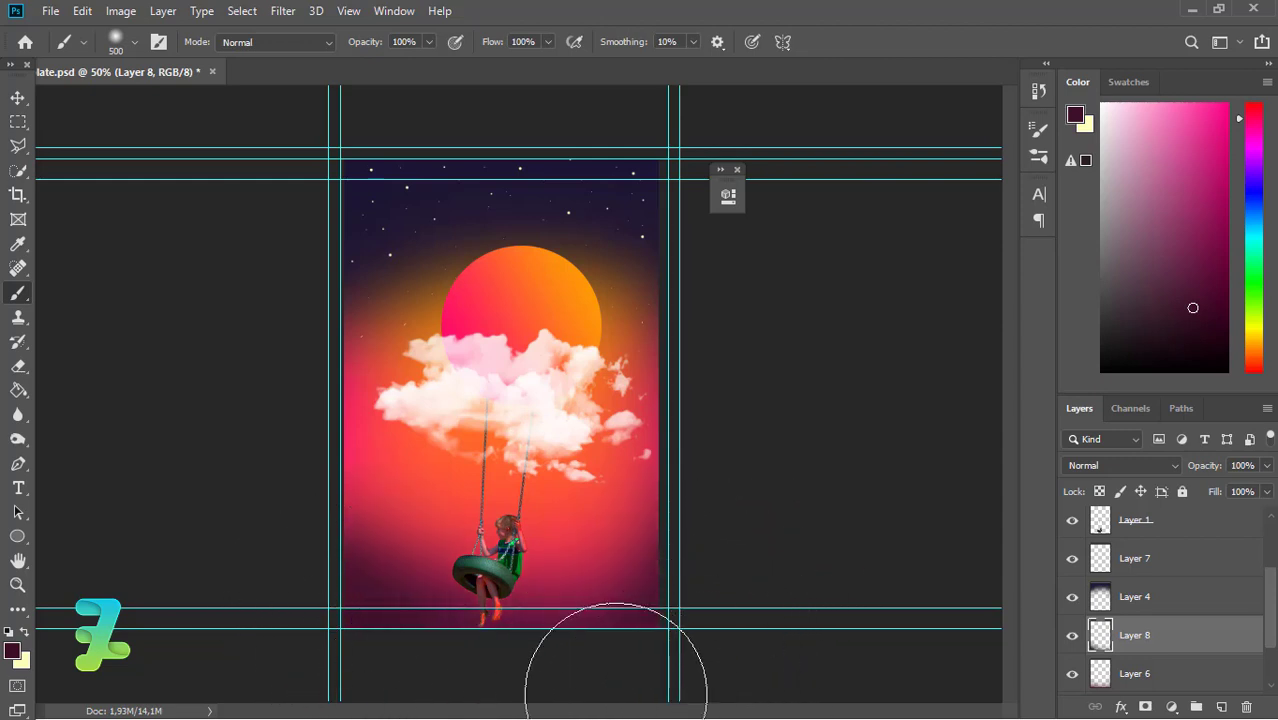
pyautogui.moveTo(343, 710); pyautogui.dragTo(583, 642)
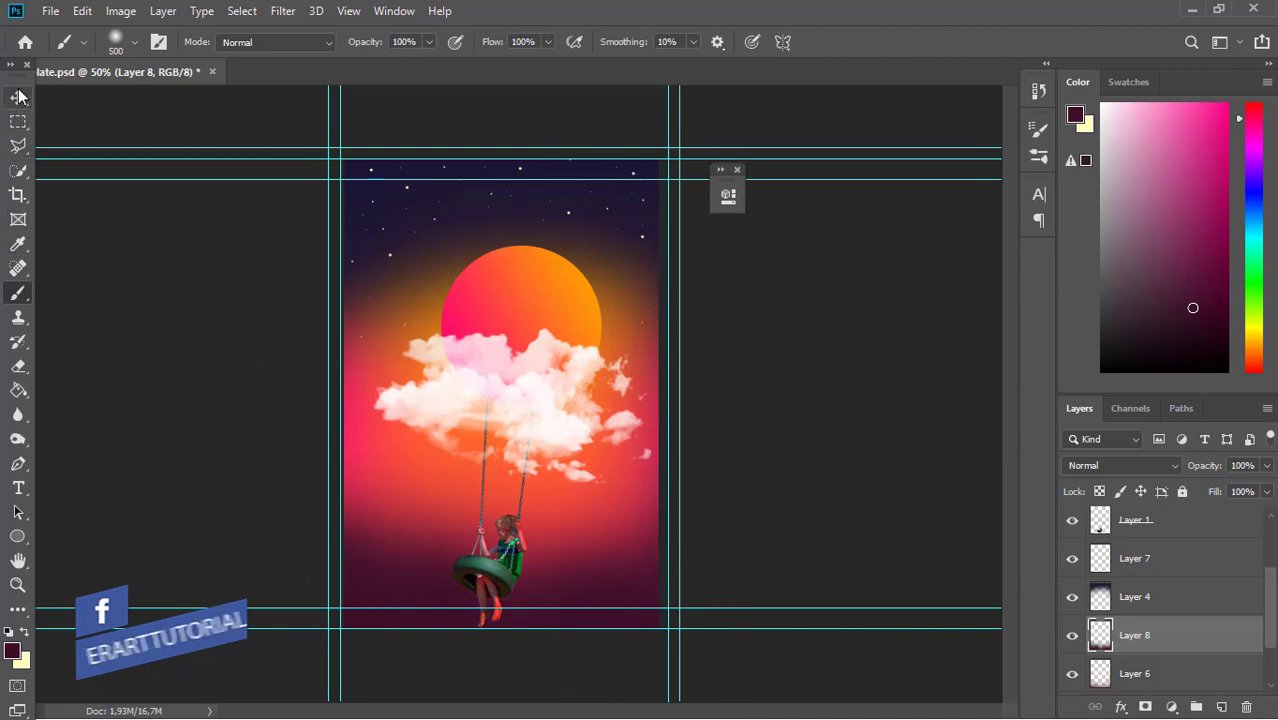
# - Lower Layer 8's opacity to 26% and make pale yellow the foreground colour
pyautogui.click(18, 97)
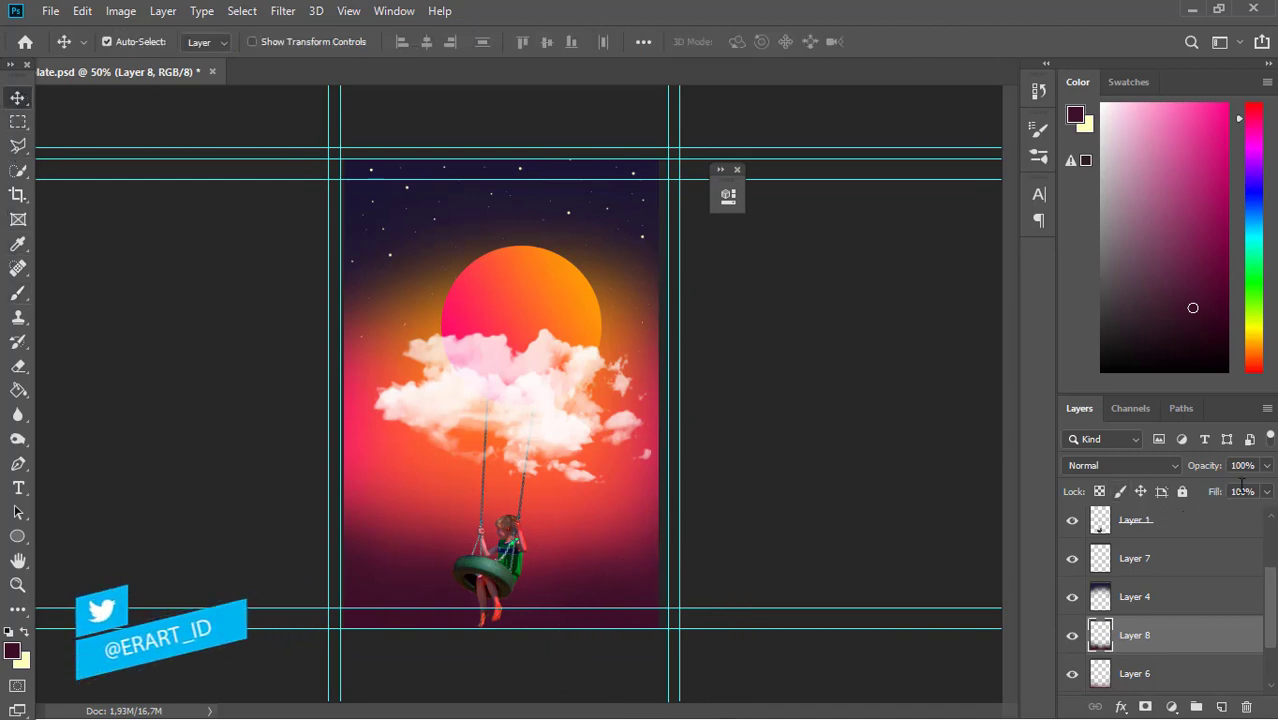
pyautogui.click(1267, 466)
pyautogui.moveTo(1268, 488)
pyautogui.mouseDown()
pyautogui.moveTo(1187, 490)
pyautogui.moveTo(1216, 490)
pyautogui.moveTo(1206, 487)
pyautogui.mouseUp()
pyautogui.click(20, 112)
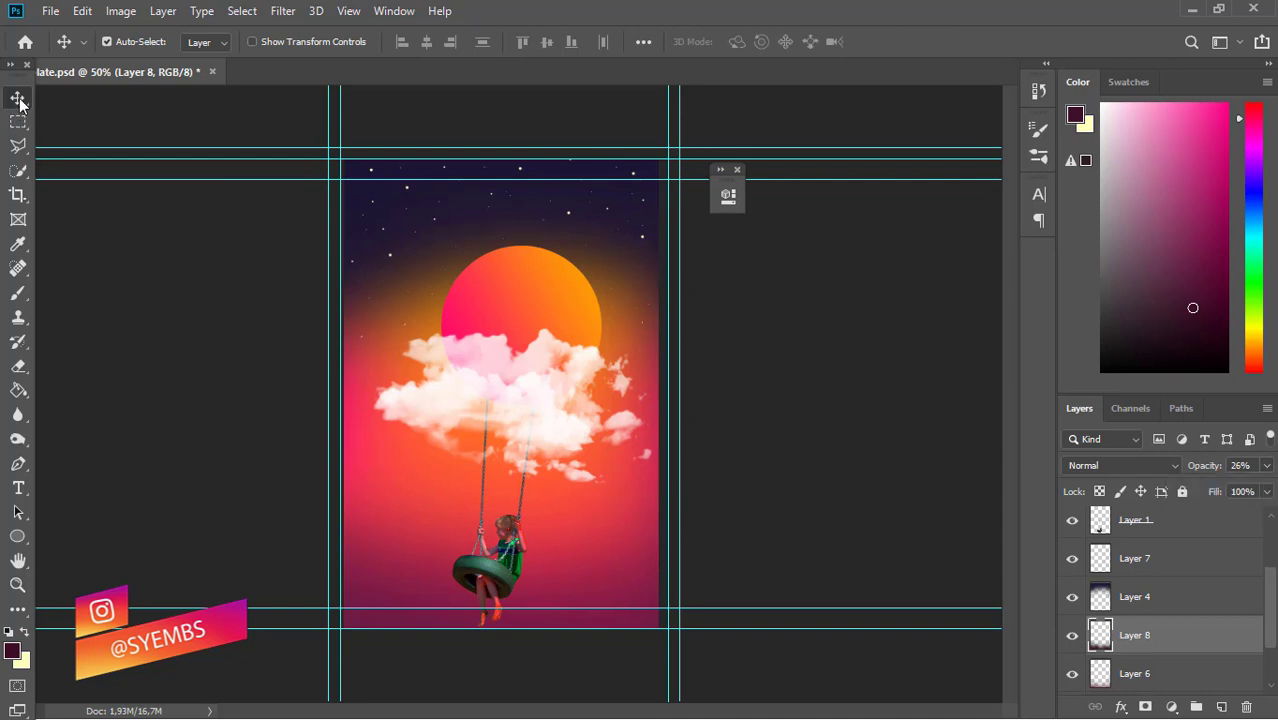
pyautogui.click(27, 632)
pyautogui.click(18, 488)
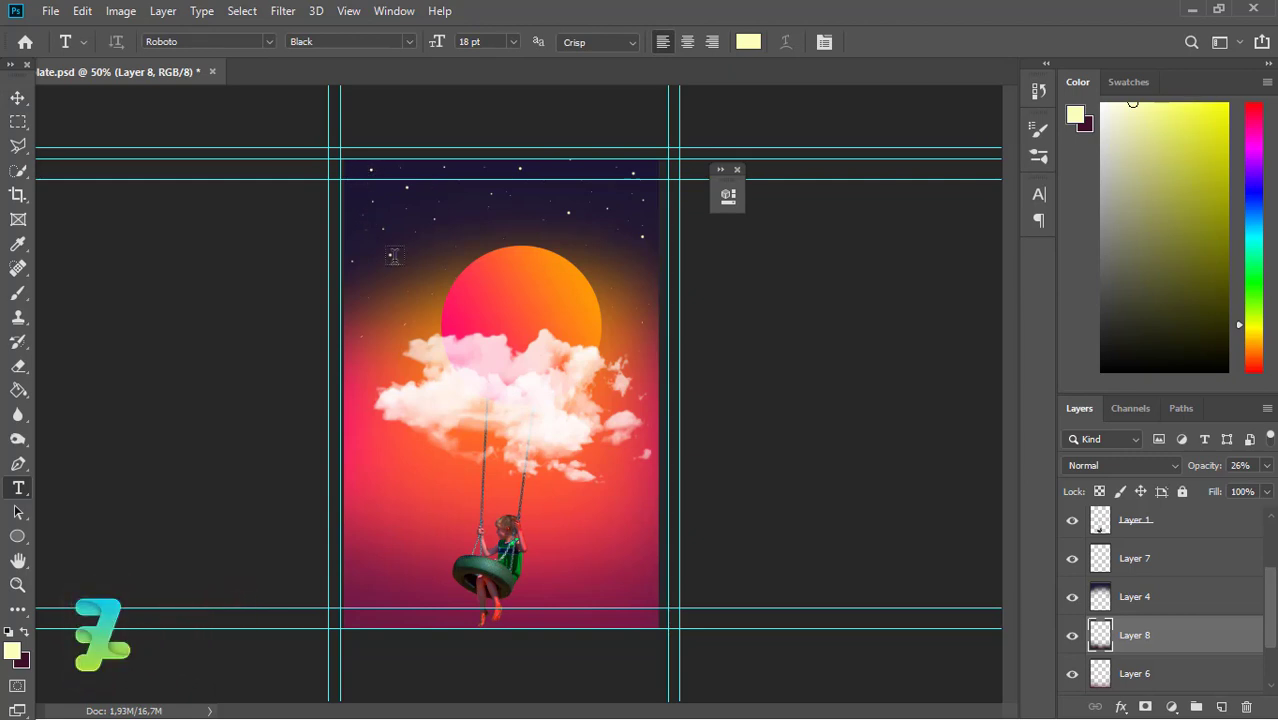
# - Type 'MAN' near the top-left of the poster and move its layer higher in the stack
pyautogui.click(365, 209)
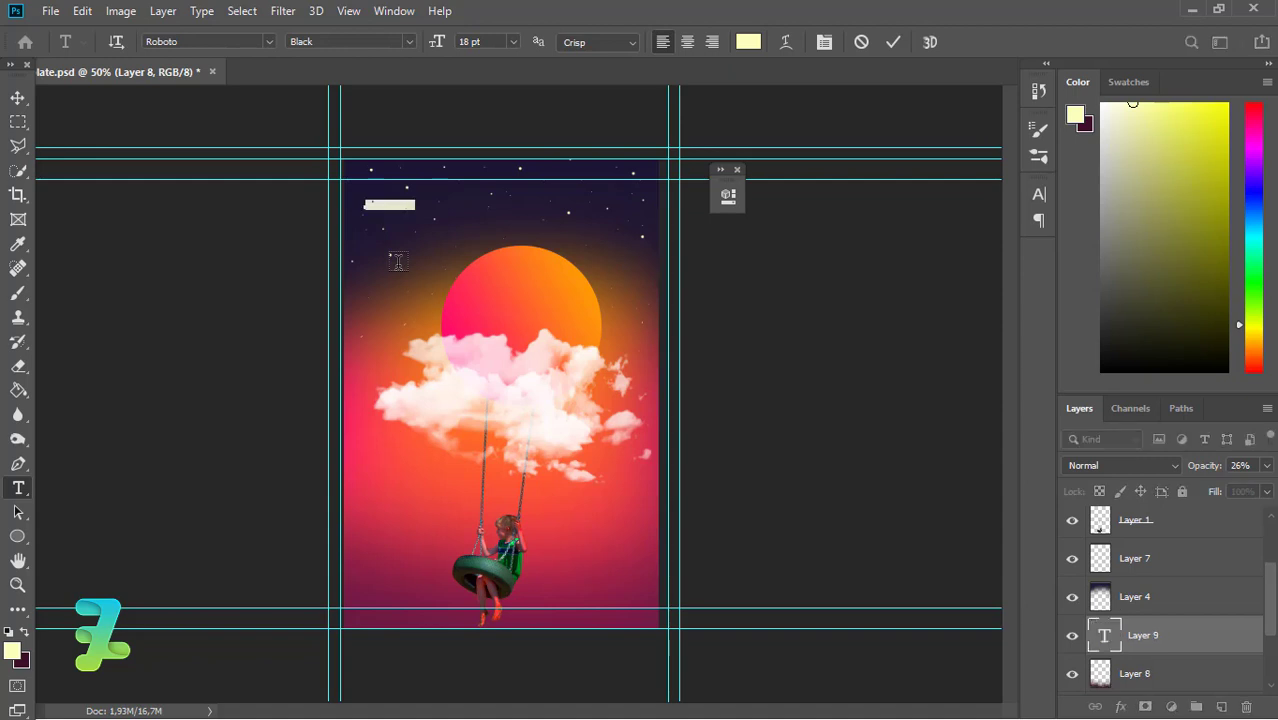
pyautogui.press('BackSpace')
pyautogui.click(17, 97)
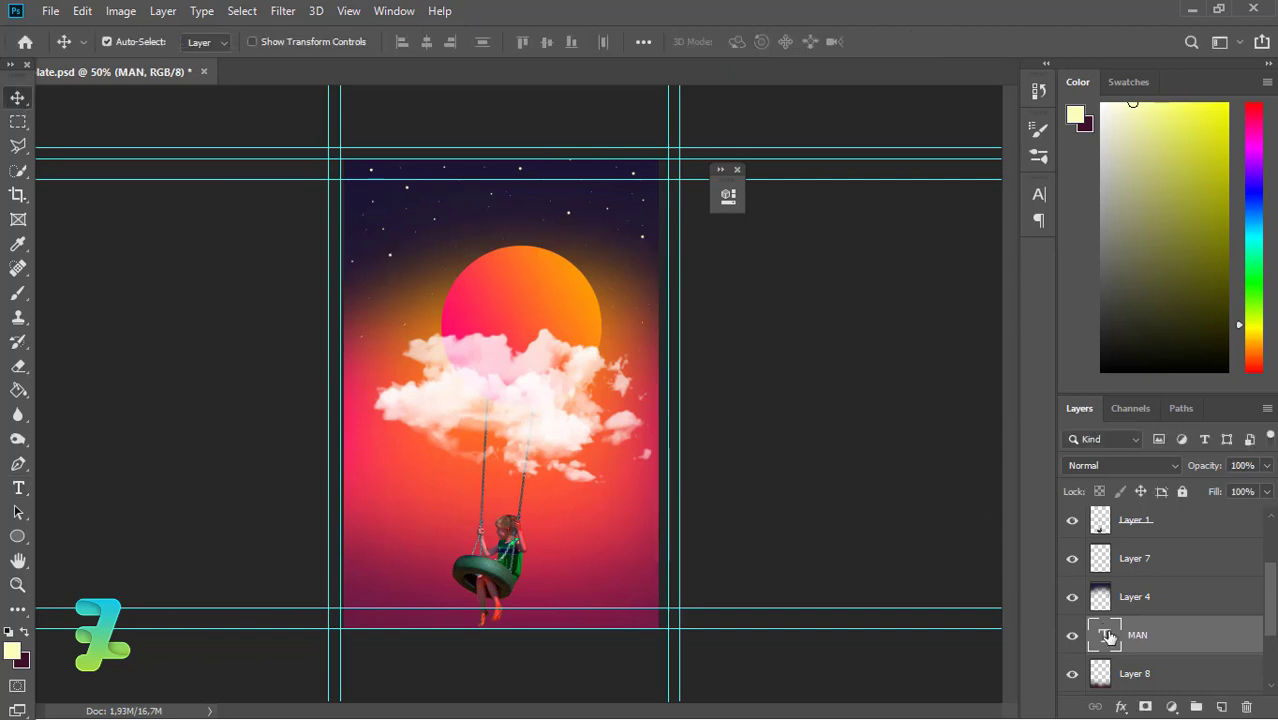
pyautogui.moveTo(1101, 636)
pyautogui.mouseDown()
pyautogui.moveTo(1125, 505)
pyautogui.moveTo(1156, 540)
pyautogui.mouseUp()
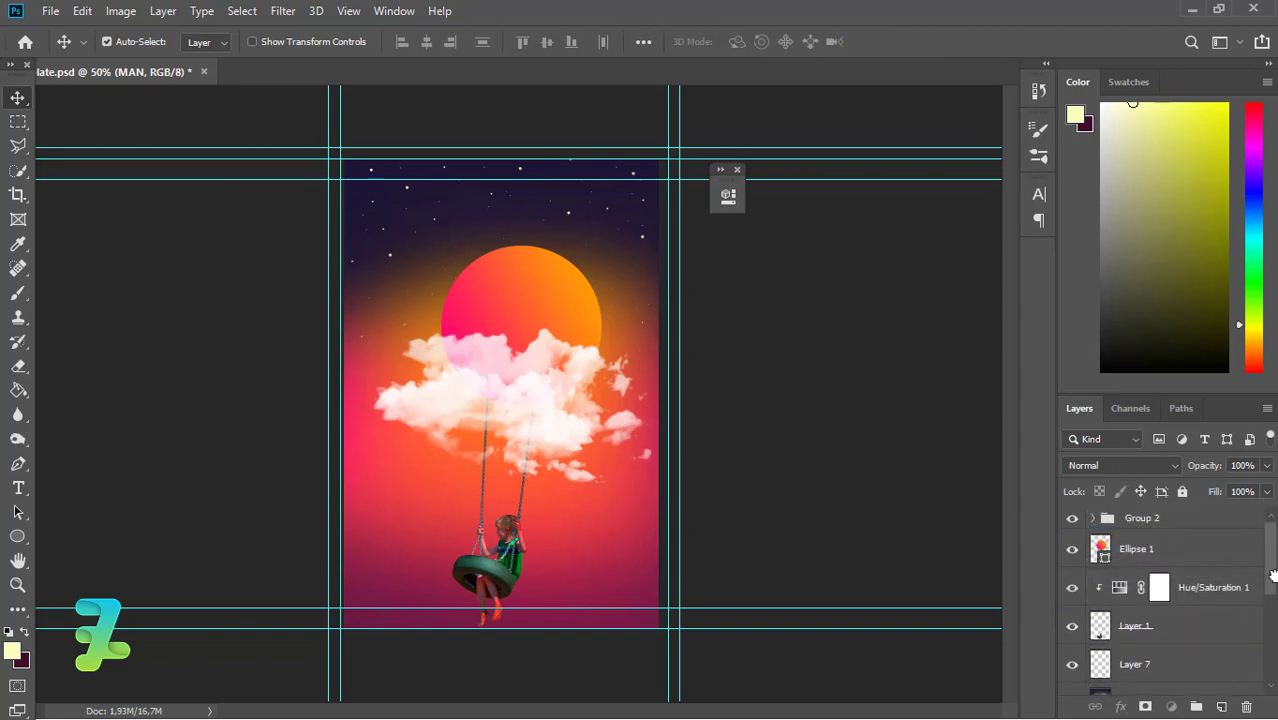
# - Group Layers 4, 8, 6 and 5 into Group 3
pyautogui.scroll(1, 1273, 576)
pyautogui.scroll(-4, 1250, 580)
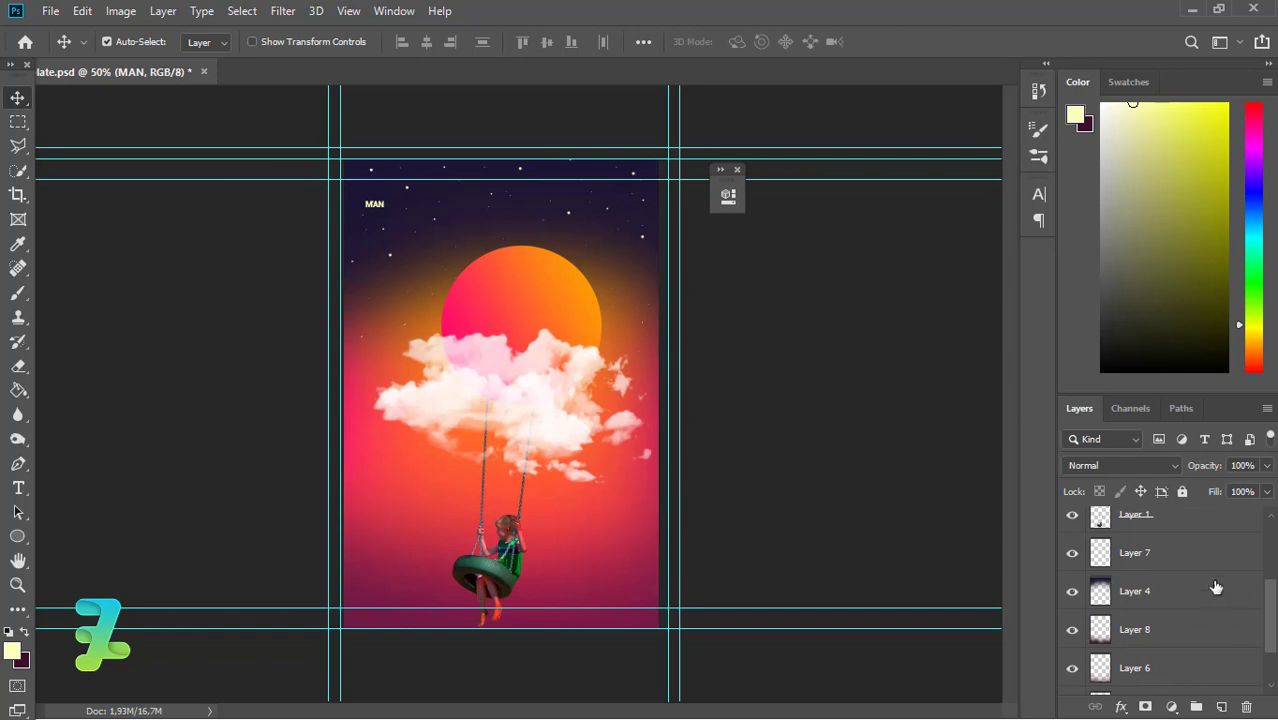
pyautogui.click(1210, 553)
pyautogui.scroll(-2, 1210, 553)
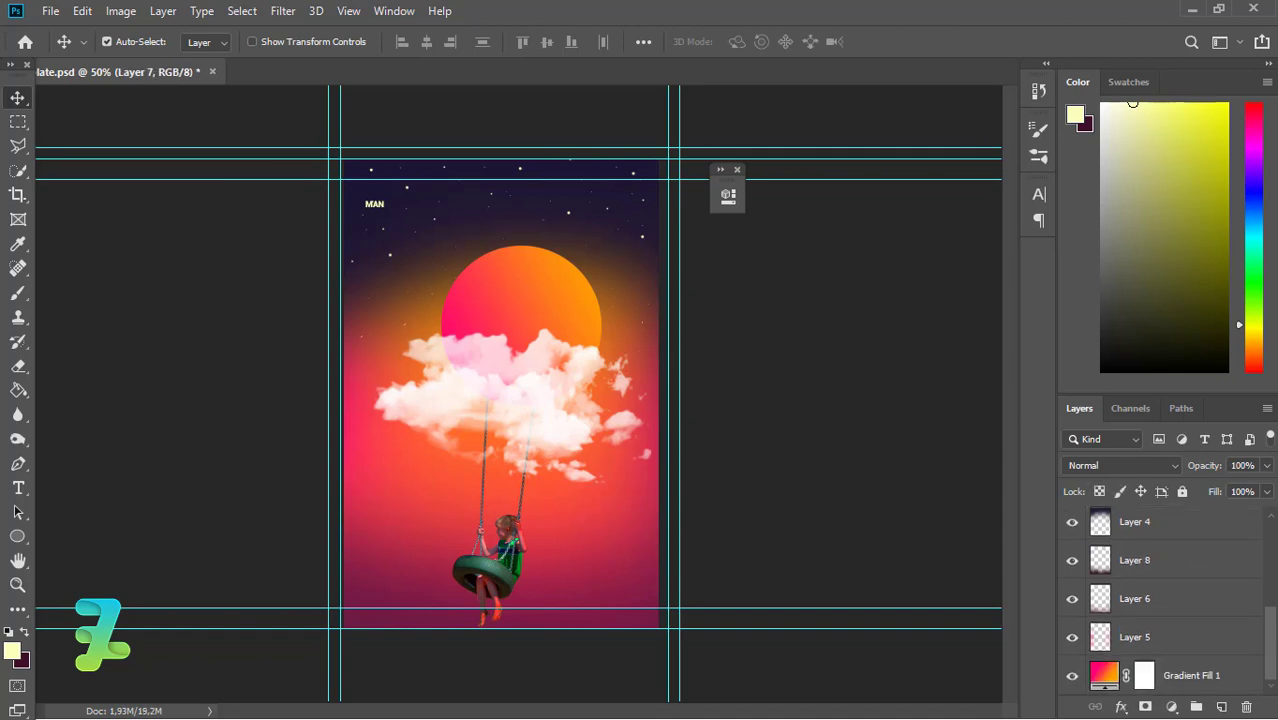
pyautogui.keyDown('shift'); pyautogui.click(1221, 647); pyautogui.keyUp('shift')
pyautogui.hotkey('ctrl', 'g')
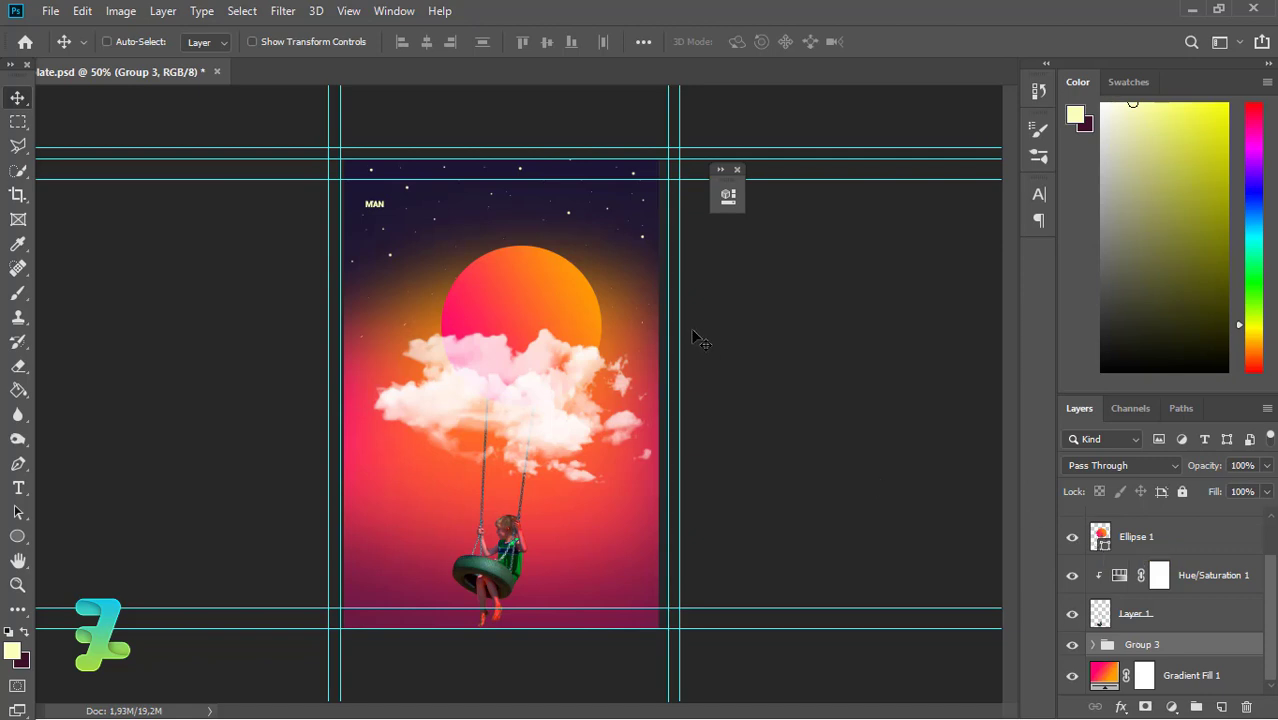
# - Shift Group 3's artwork down a few pixels on the canvas
pyautogui.moveTo(646, 279); pyautogui.dragTo(645, 293)
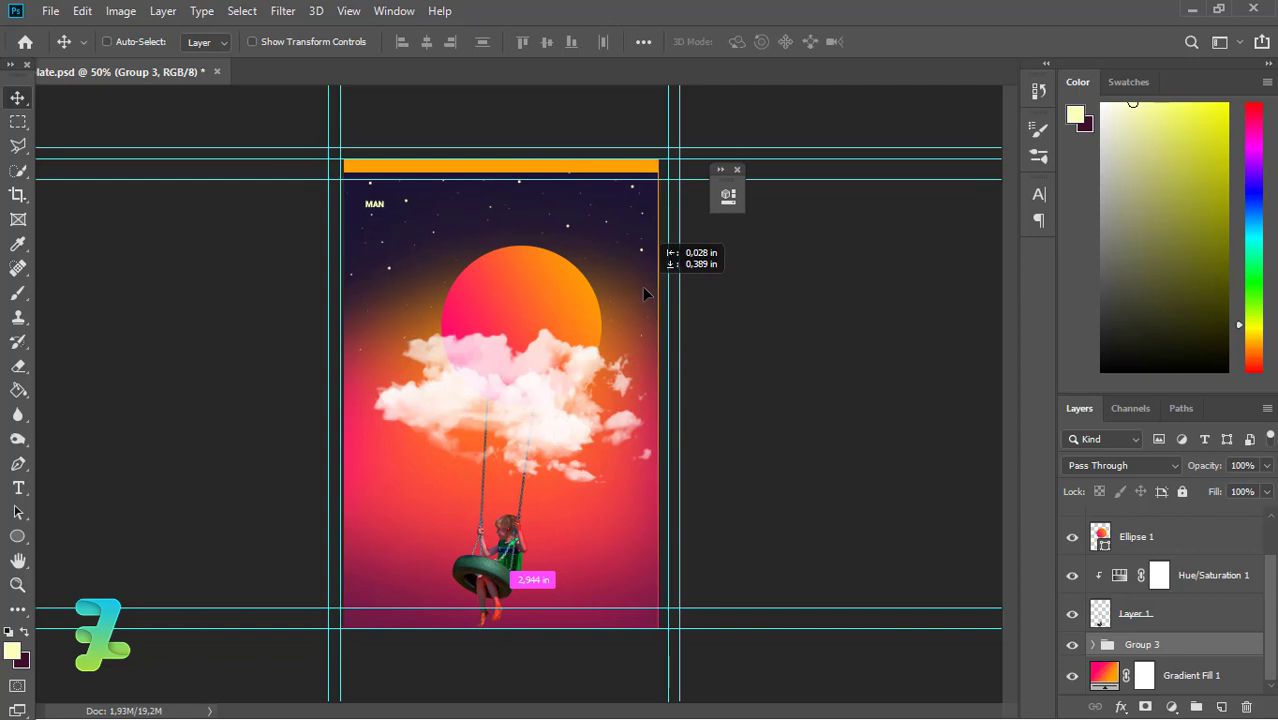
pyautogui.moveTo(645, 293); pyautogui.dragTo(642, 288)
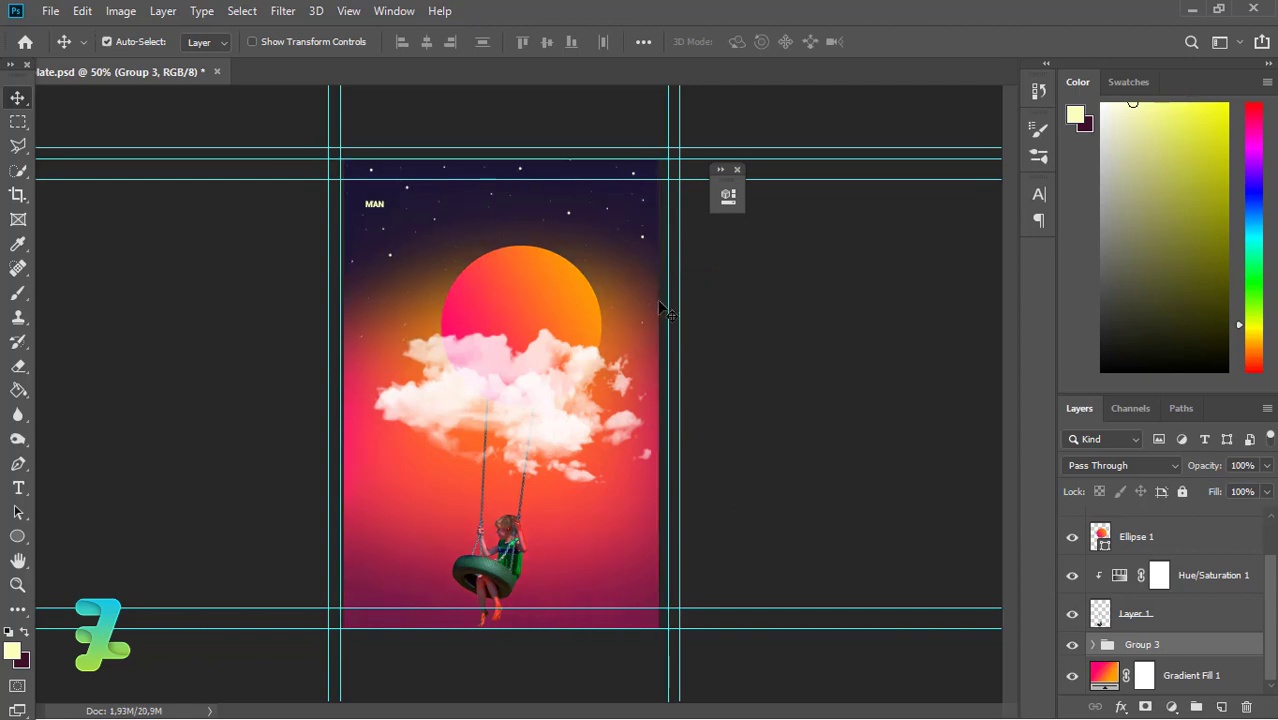
pyautogui.press('Up')
pyautogui.press('Up')
pyautogui.press('Up')
pyautogui.press('Up')
pyautogui.press('Up')
pyautogui.press('Up')
pyautogui.press('Up')
pyautogui.press('Up')
pyautogui.press('Down')
pyautogui.press('Down')
pyautogui.press('Down')
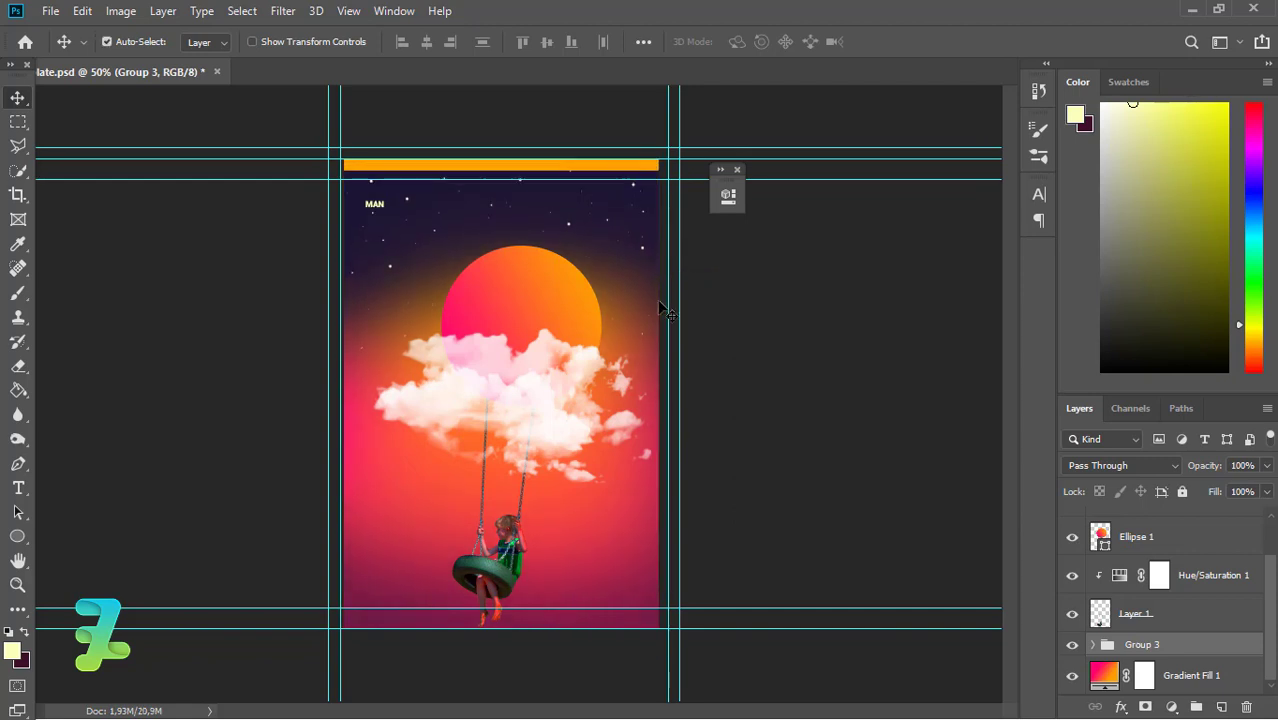
pyautogui.press('Down')
pyautogui.press('Down')
pyautogui.press('Down')
pyautogui.press('Down')
pyautogui.press('Down')
pyautogui.press('Down')
pyautogui.press('Down')
pyautogui.press('Down')
pyautogui.press('Down')
pyautogui.press('Down')
pyautogui.press('Down')
pyautogui.press('Down')
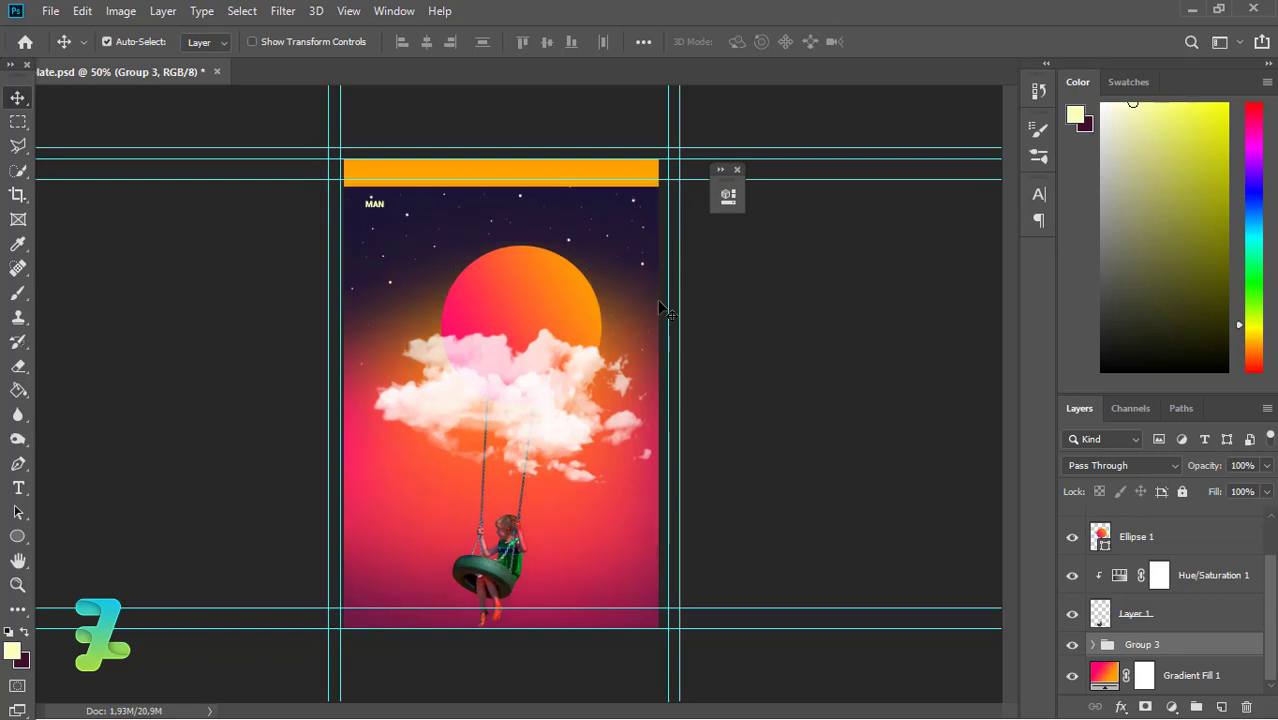
pyautogui.press('Down')
pyautogui.press('Down')
pyautogui.press('Down')
pyautogui.press('Down')
pyautogui.press('Down')
pyautogui.press('Down')
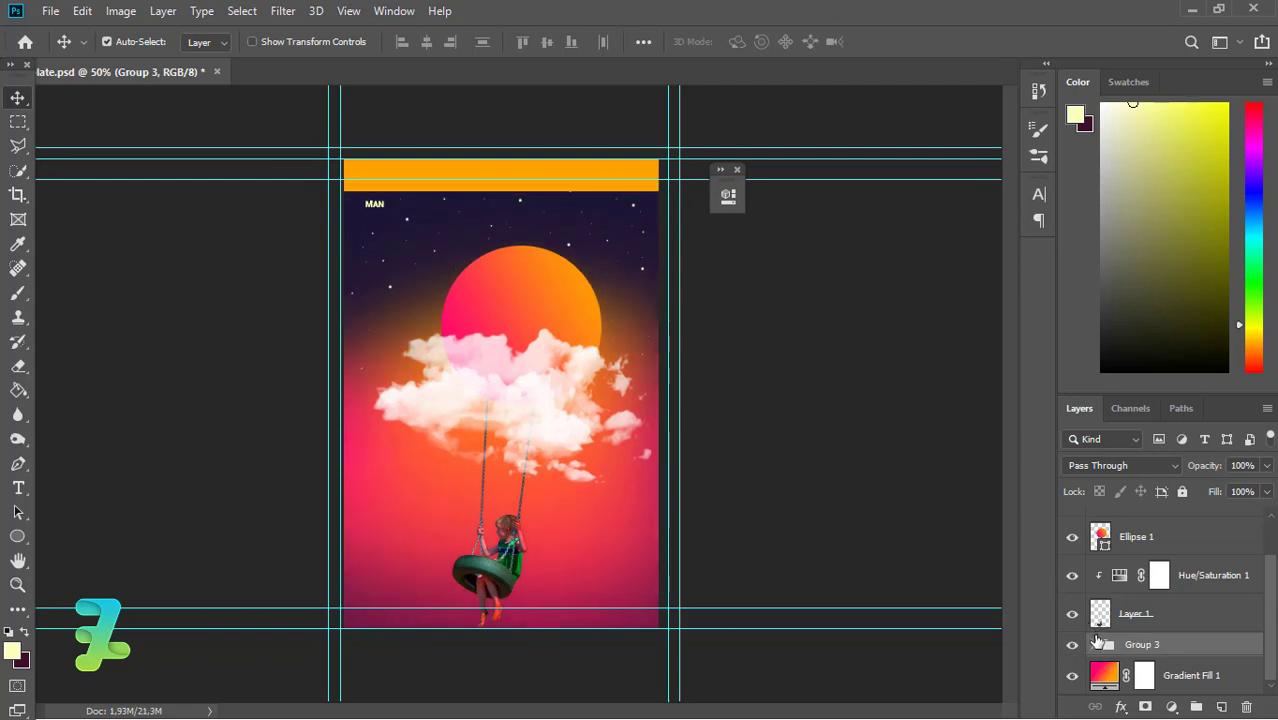
# - Expand Group 3 and select Layer 4
pyautogui.click(1097, 643)
pyautogui.scroll(-3, 1268, 588)
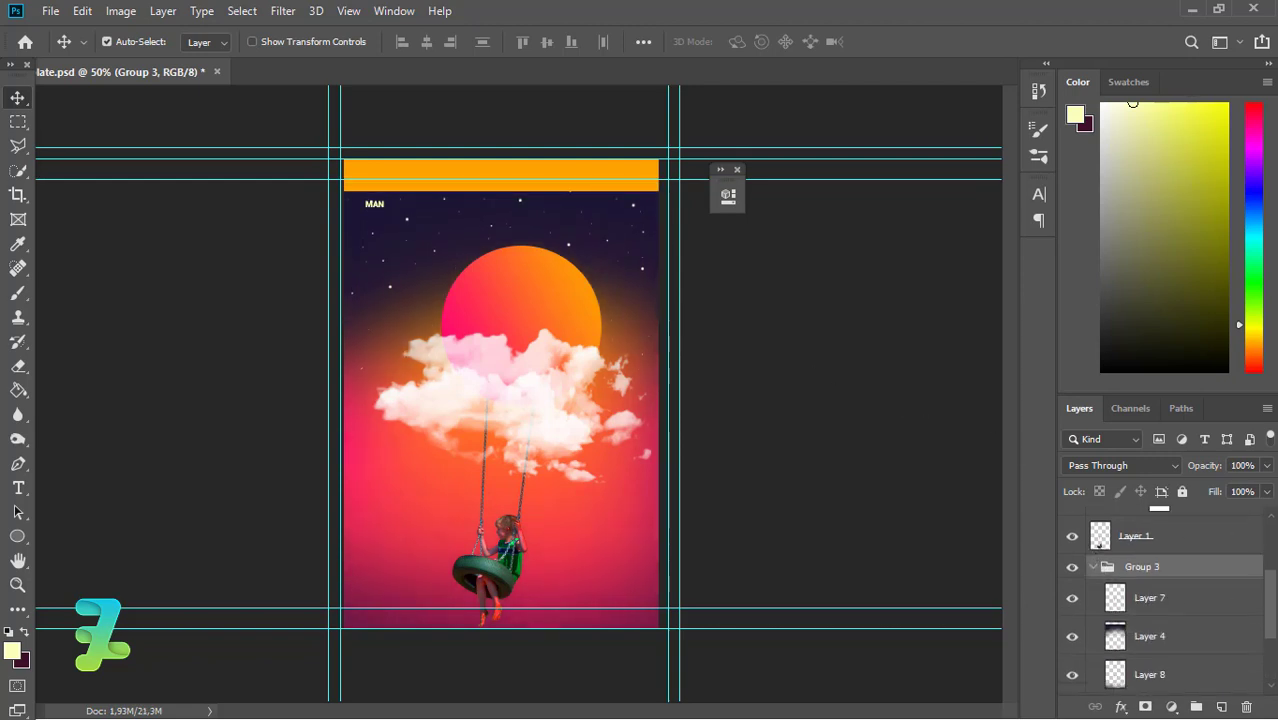
pyautogui.click(1230, 627)
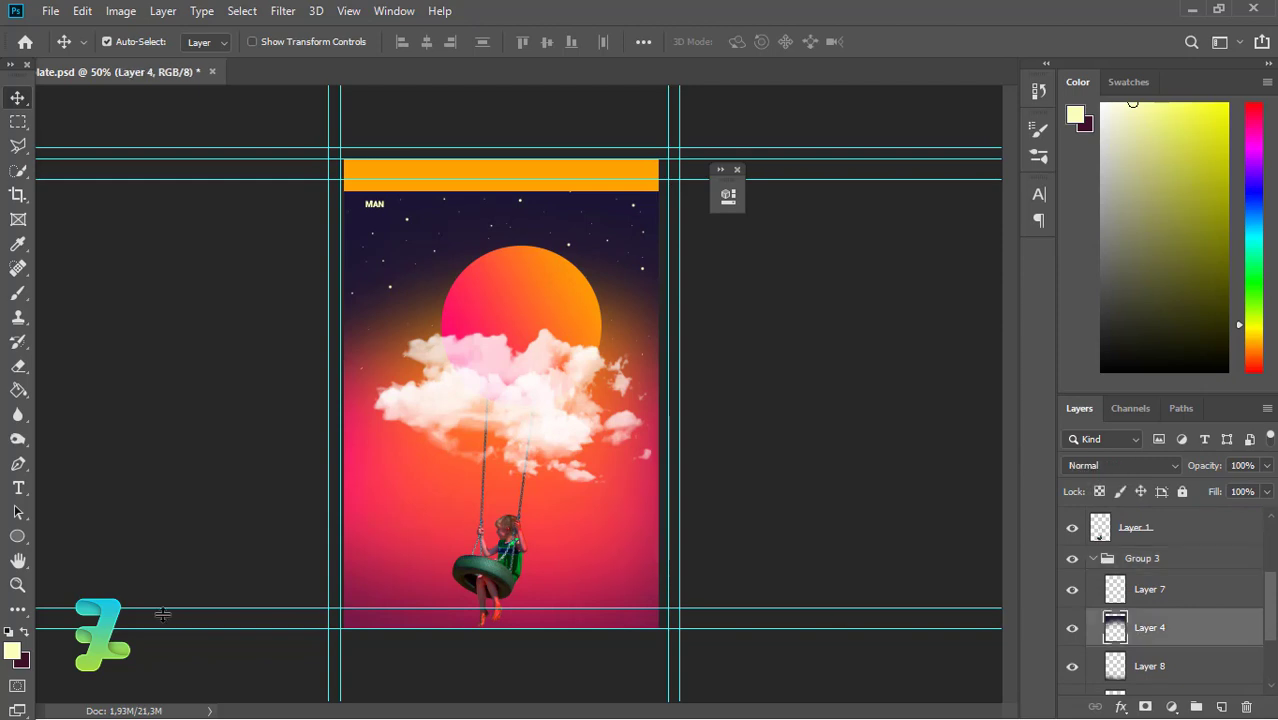
# - Sample the sky's dark purple #1d1633 and paint it over the orange top strip on Layer 4
pyautogui.click(11, 654)
pyautogui.click(408, 200)
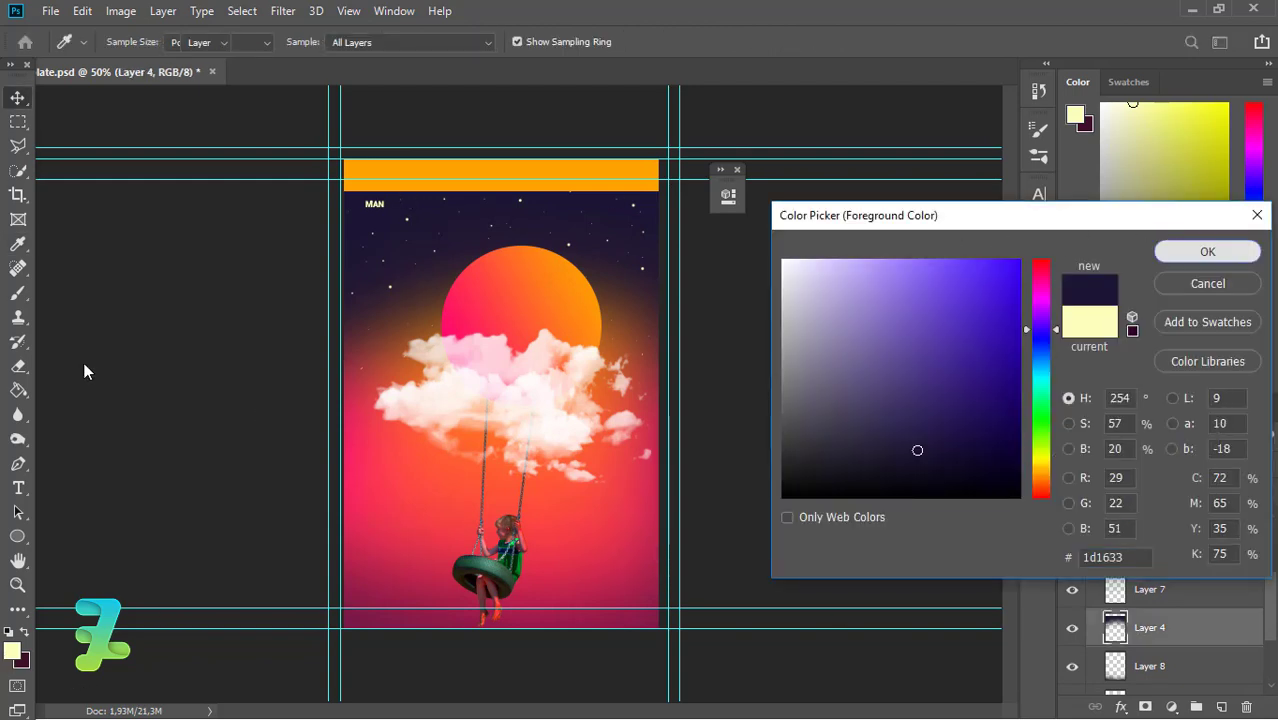
pyautogui.press('Return')
pyautogui.press('b')
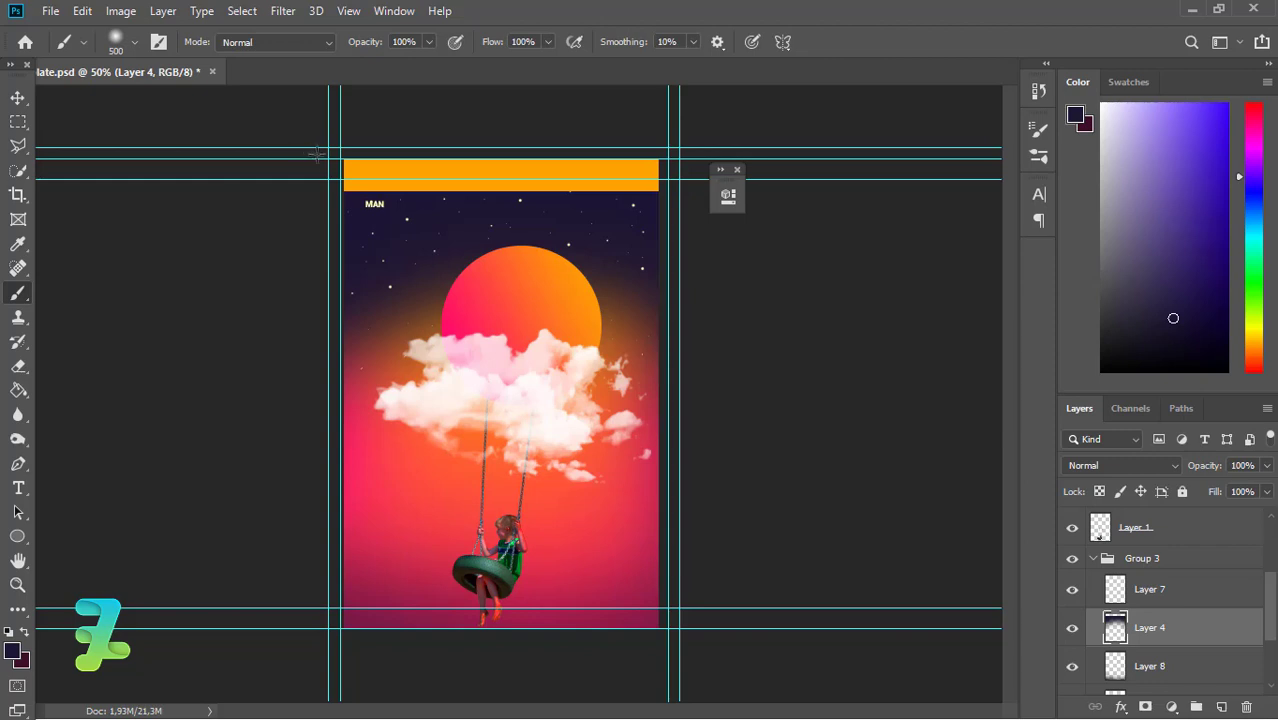
pyautogui.moveTo(316, 155); pyautogui.dragTo(400, 171)
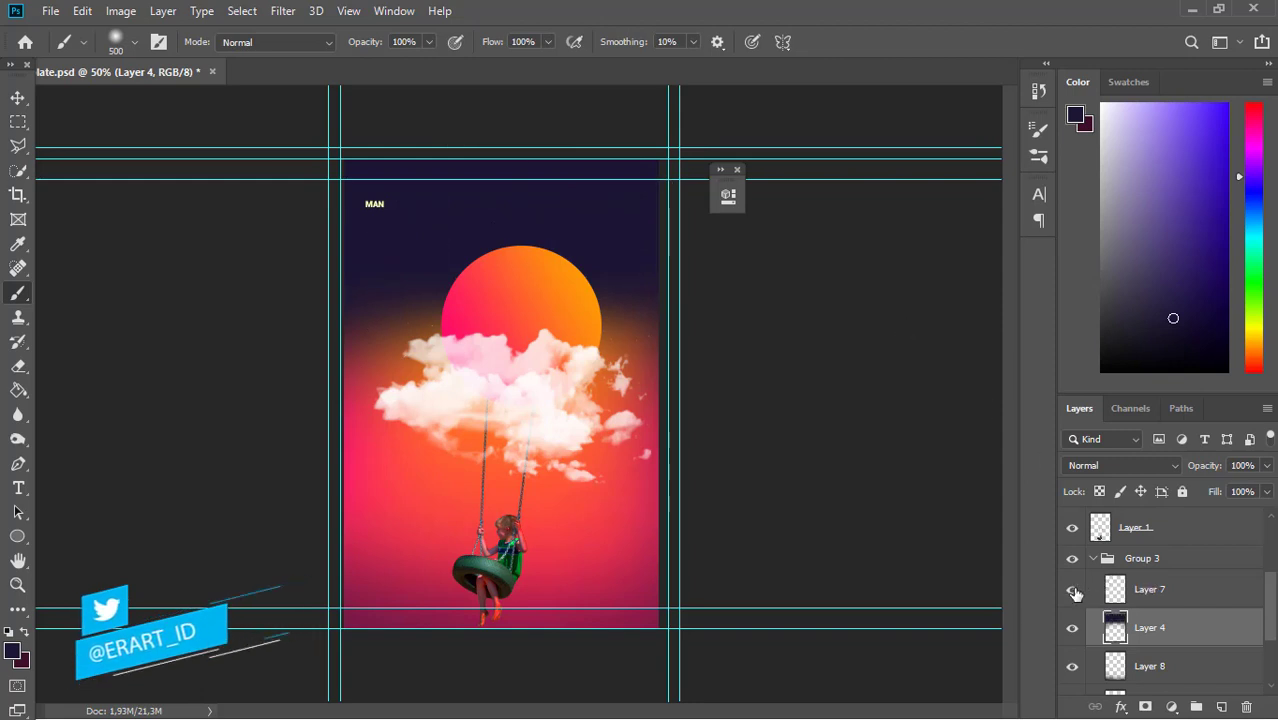
pyautogui.click(1115, 590)
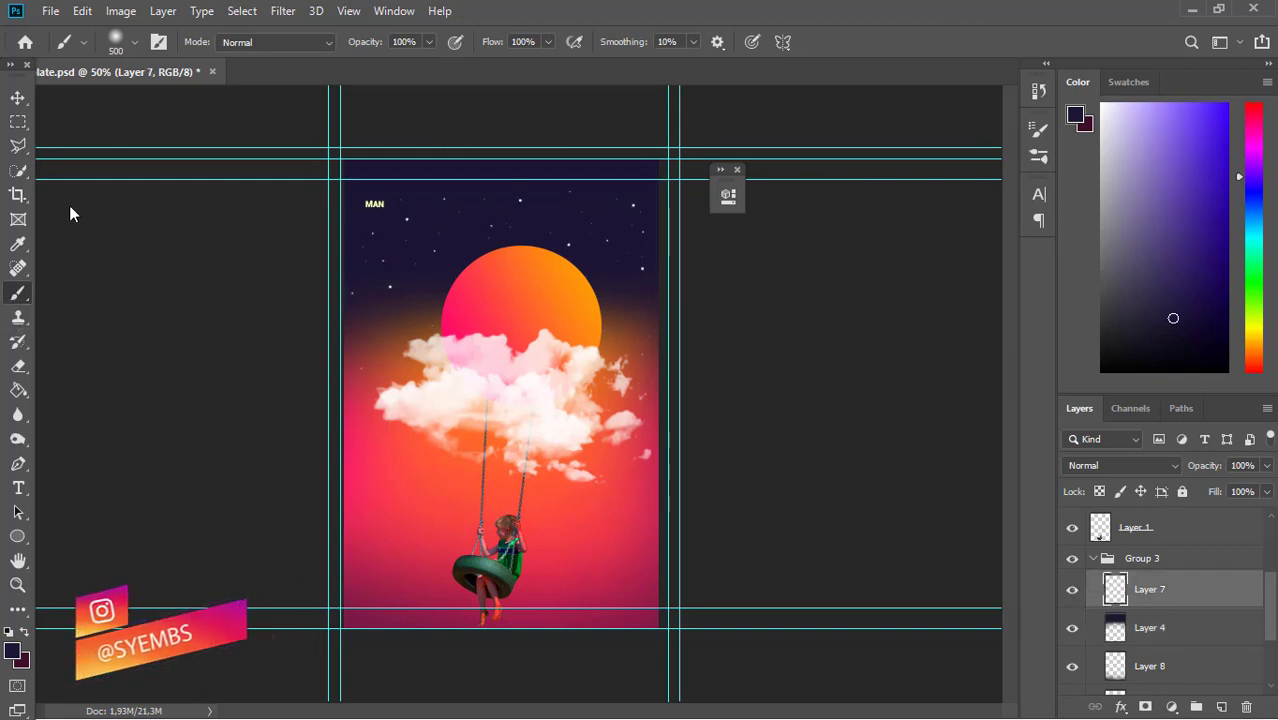
# - Make the brush fully hard at 100% hardness and 1 px size
pyautogui.click(127, 40)
pyautogui.moveTo(115, 148); pyautogui.dragTo(224, 146)
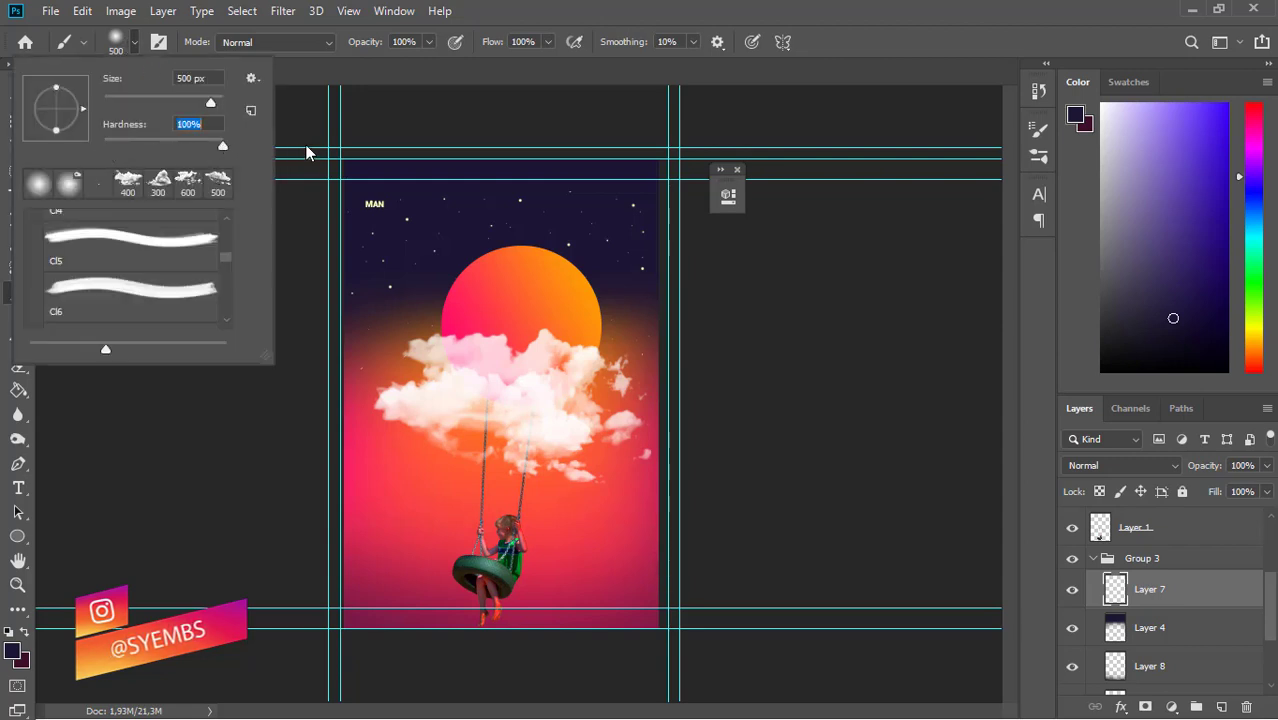
pyautogui.click(400, 170)
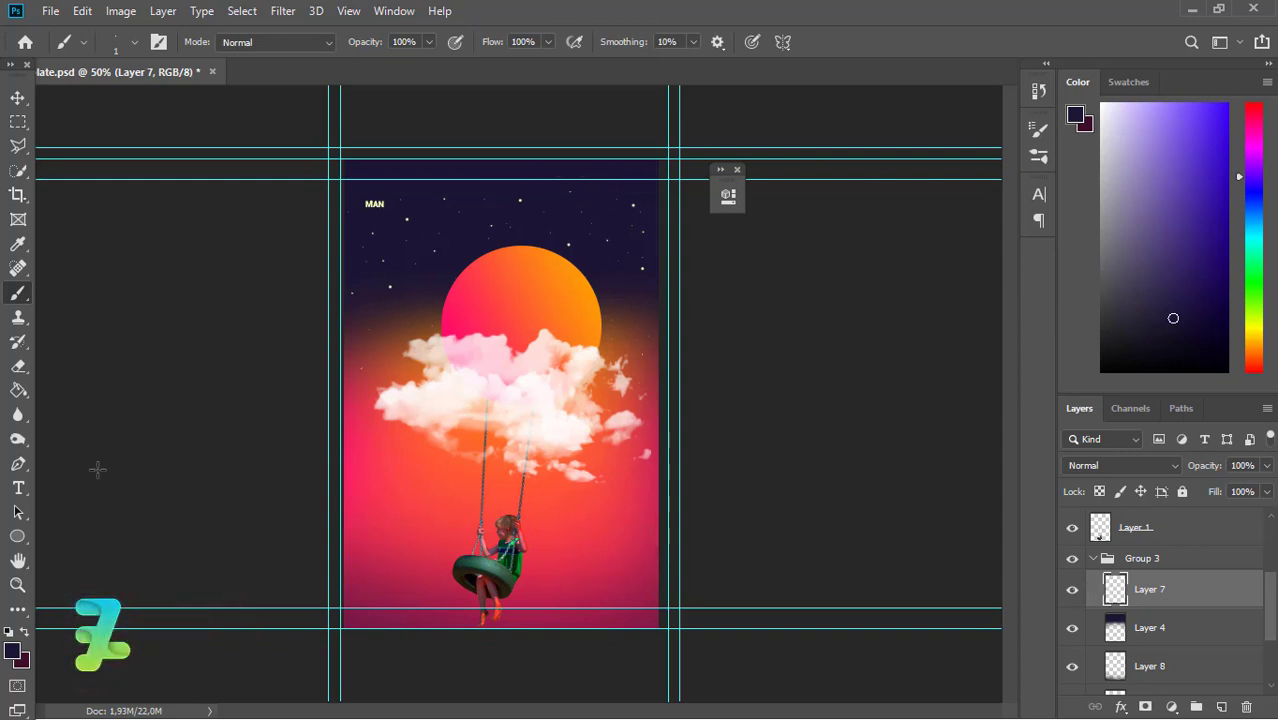
# - Sample the MAN title's pale yellow as the foreground colour and enlarge the brush to 3 px
pyautogui.click(13, 650)
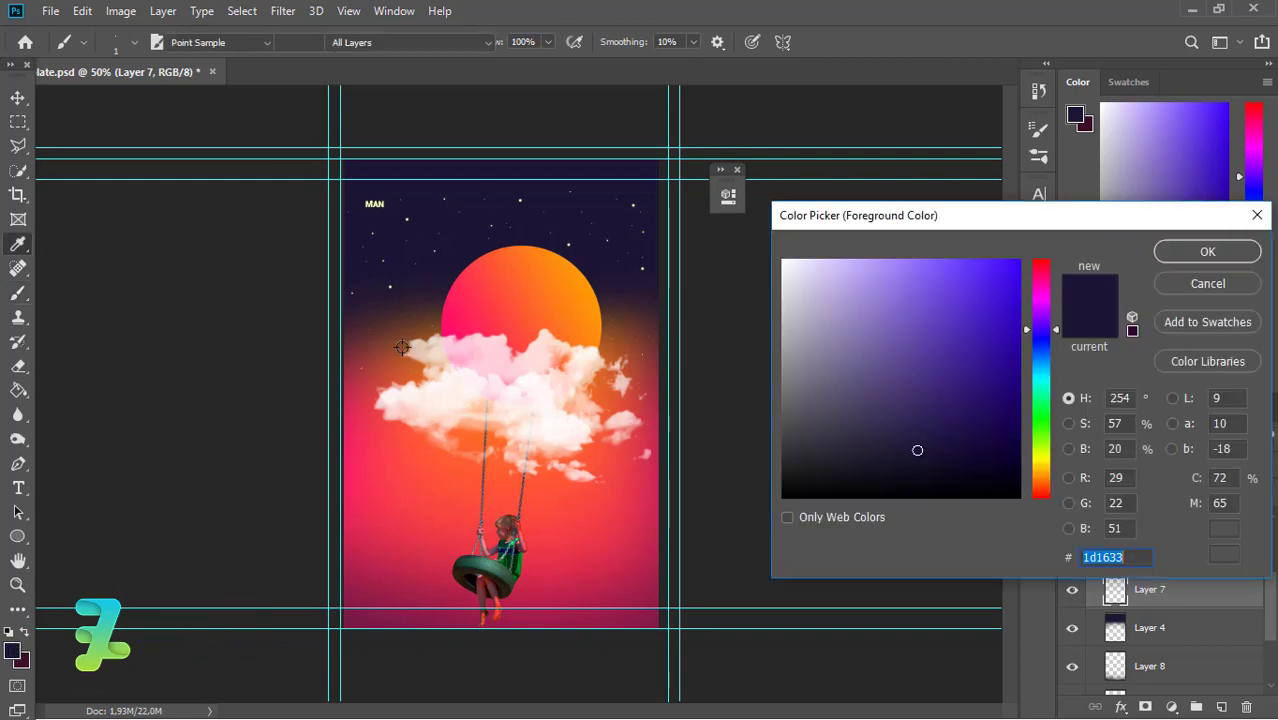
pyautogui.click(366, 203)
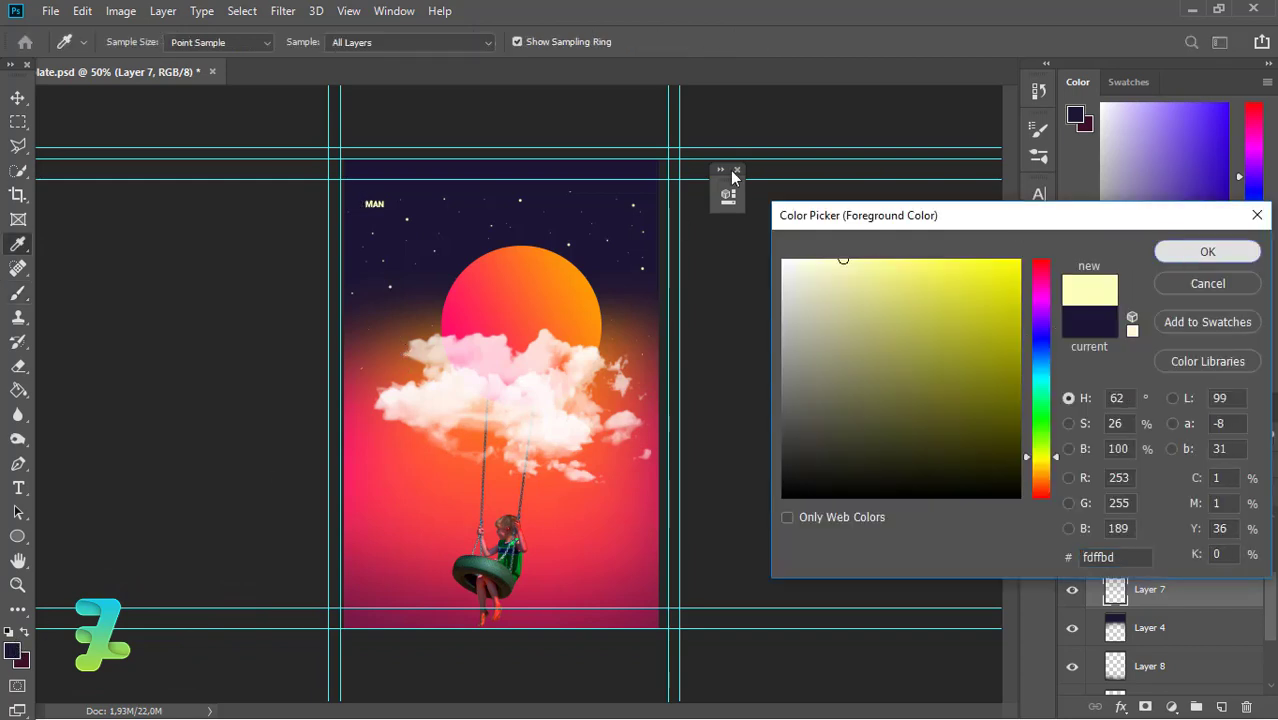
pyautogui.press('Return')
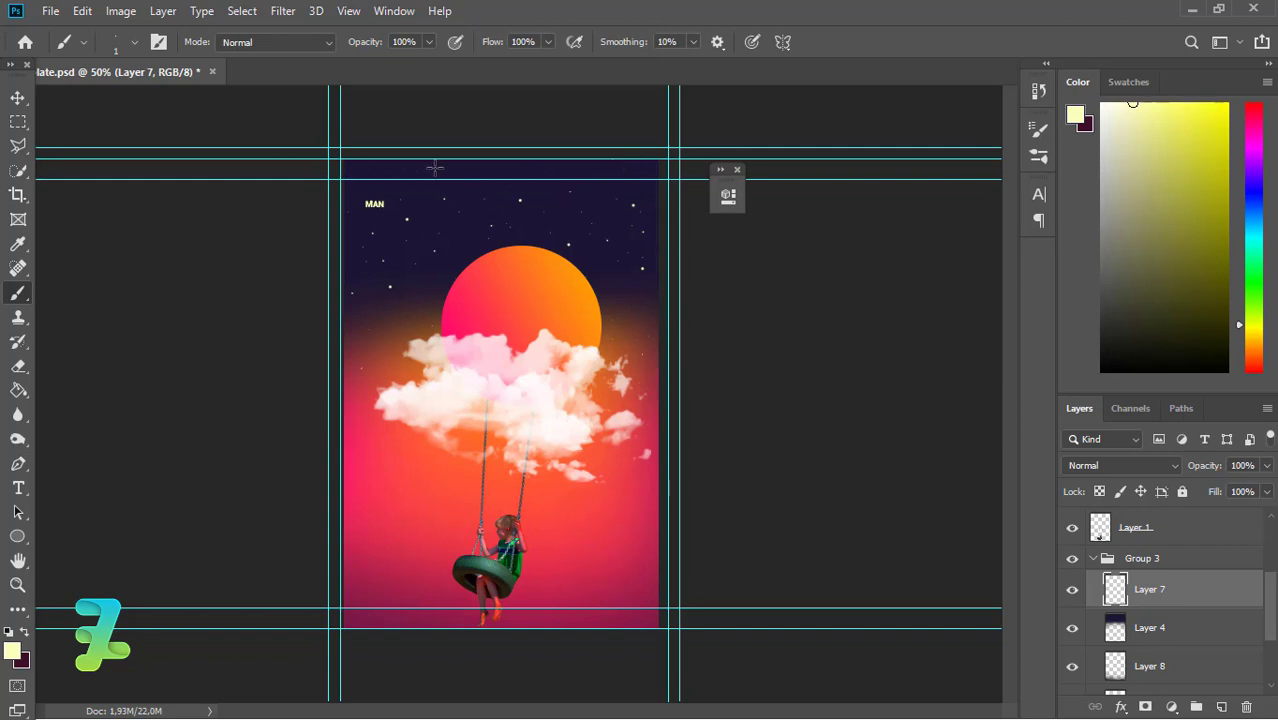
pyautogui.press(']')
pyautogui.press(']')
pyautogui.click(18, 97)
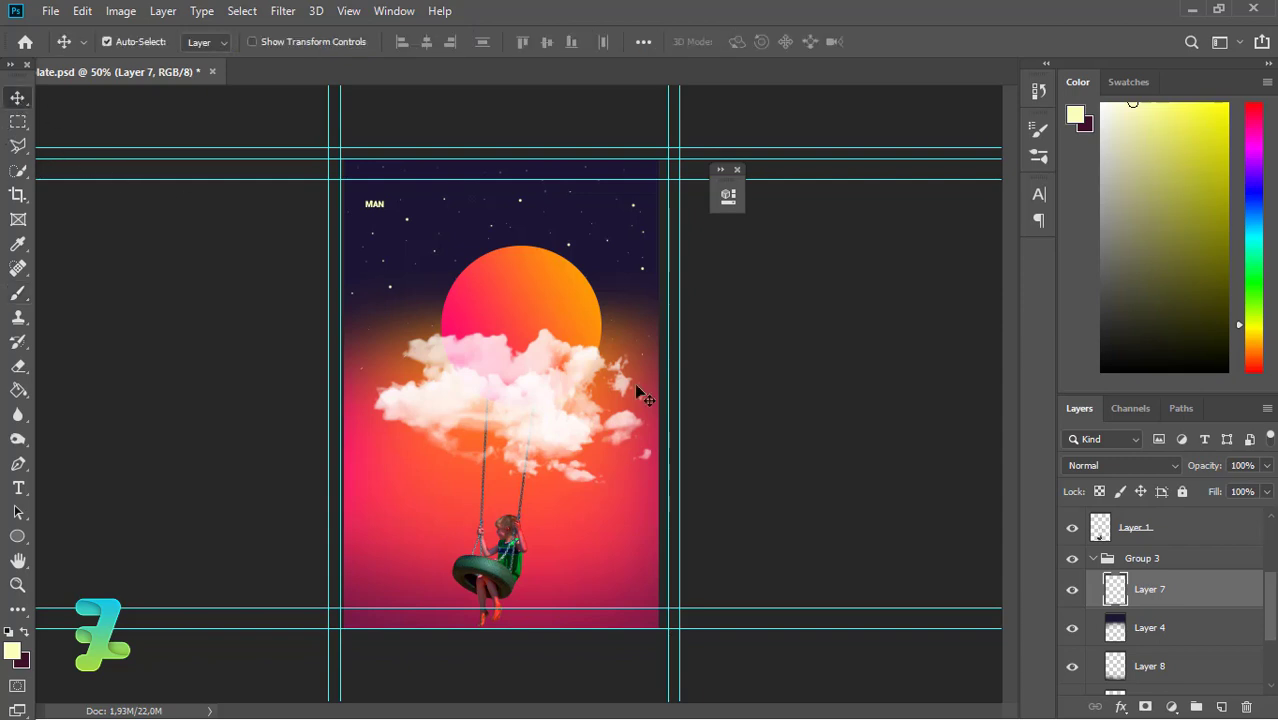
# - Collapse Group 3, move the MAN layer above Group 2, and select Group 2 through Layer 1
pyautogui.click(1093, 557)
pyautogui.moveTo(1270, 605); pyautogui.dragTo(1265, 530)
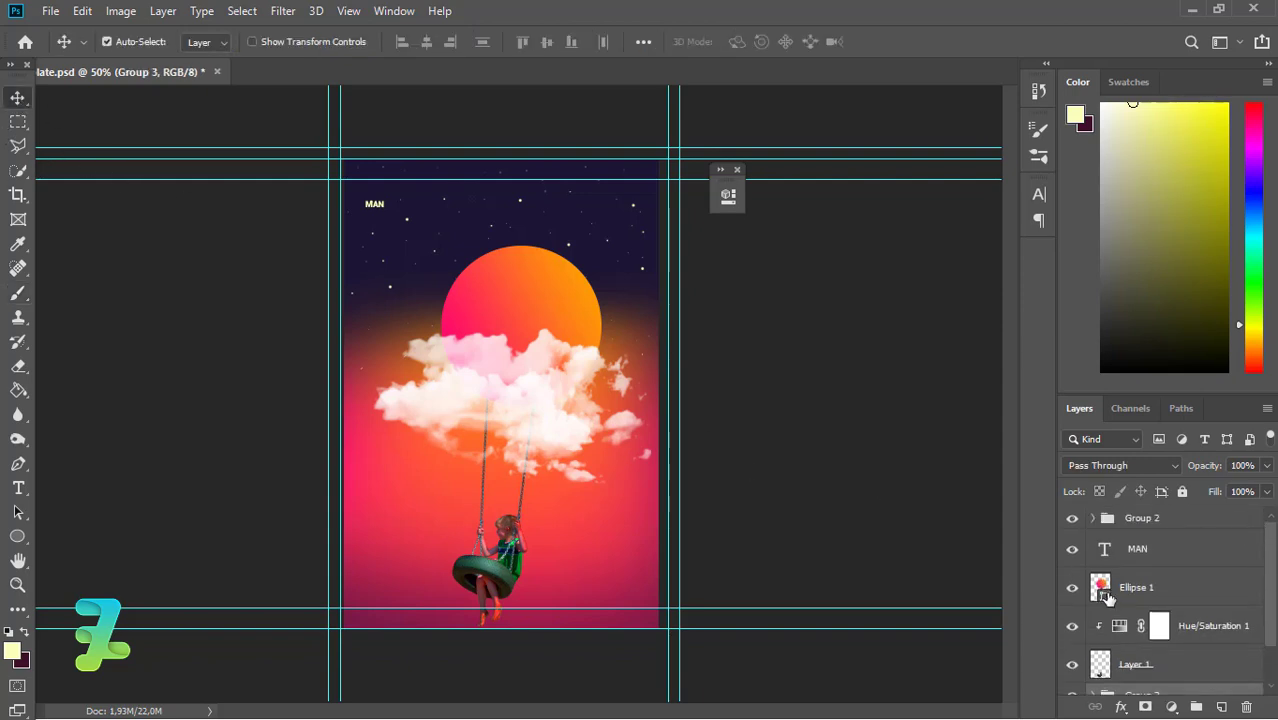
pyautogui.click(1106, 594)
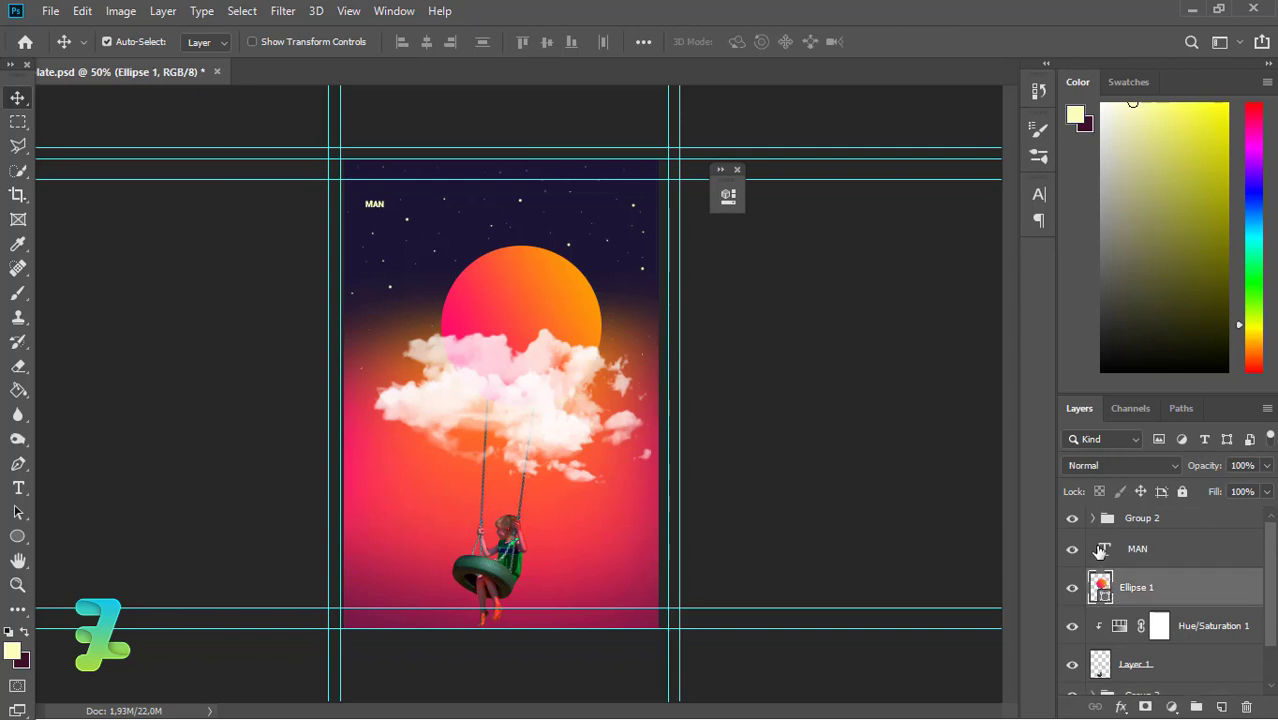
pyautogui.moveTo(1106, 568)
pyautogui.mouseDown()
pyautogui.moveTo(1107, 506)
pyautogui.moveTo(1103, 543)
pyautogui.mouseUp()
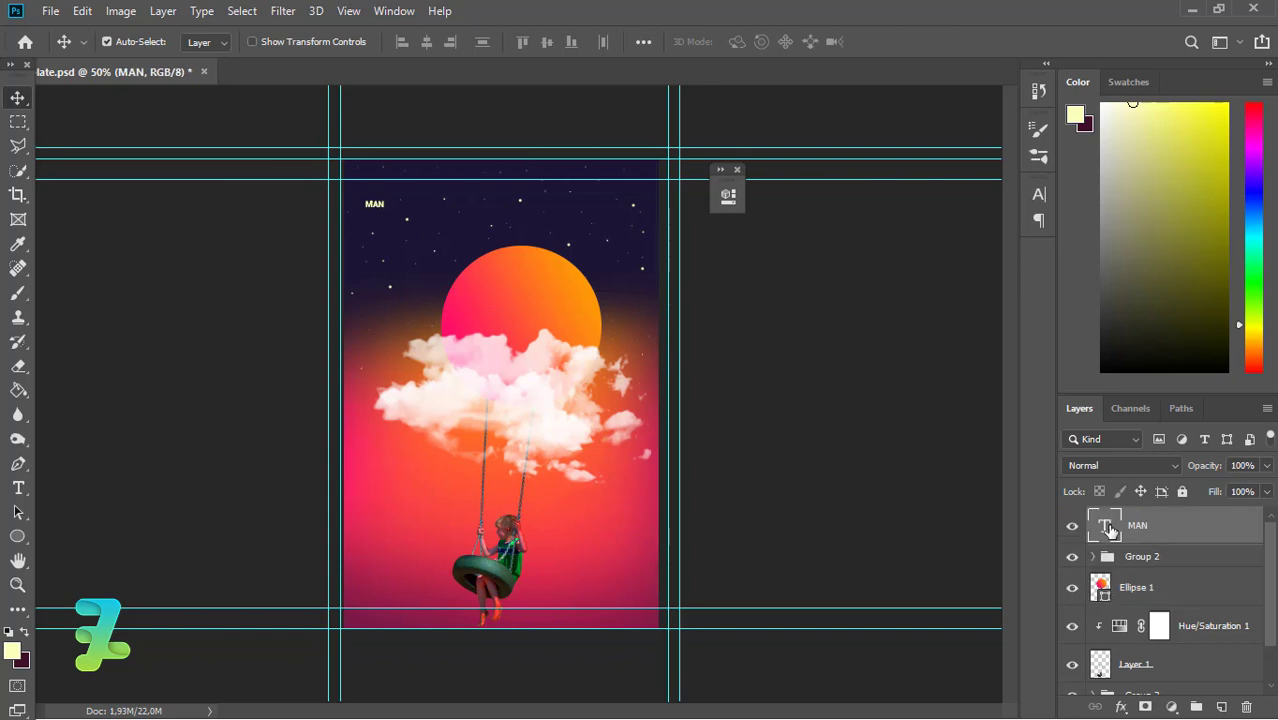
pyautogui.click(1108, 556)
pyautogui.keyDown('shift'); pyautogui.click(1106, 665); pyautogui.keyUp('shift')
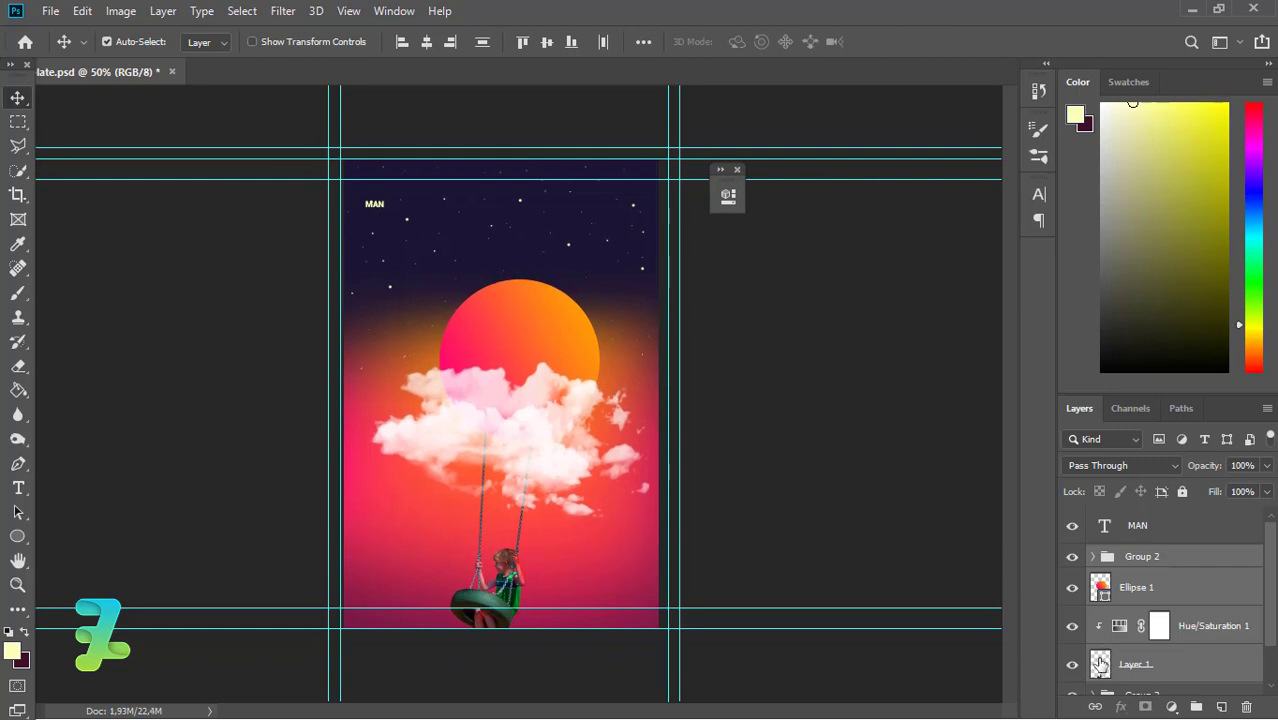
# - Scale the swing boy on Layer 1 down to about 64% and raise it slightly
pyautogui.click(1105, 664)
pyautogui.hotkey('ctrl', 't')
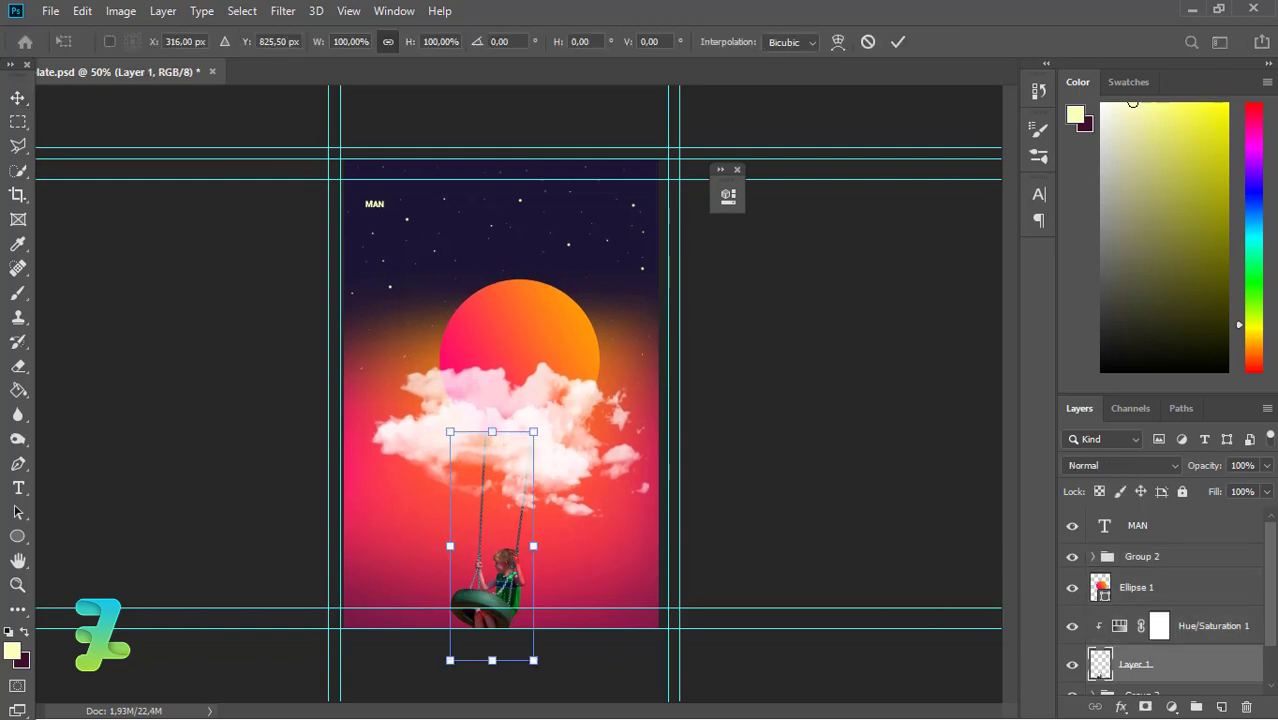
pyautogui.moveTo(533, 660); pyautogui.dragTo(503, 578)
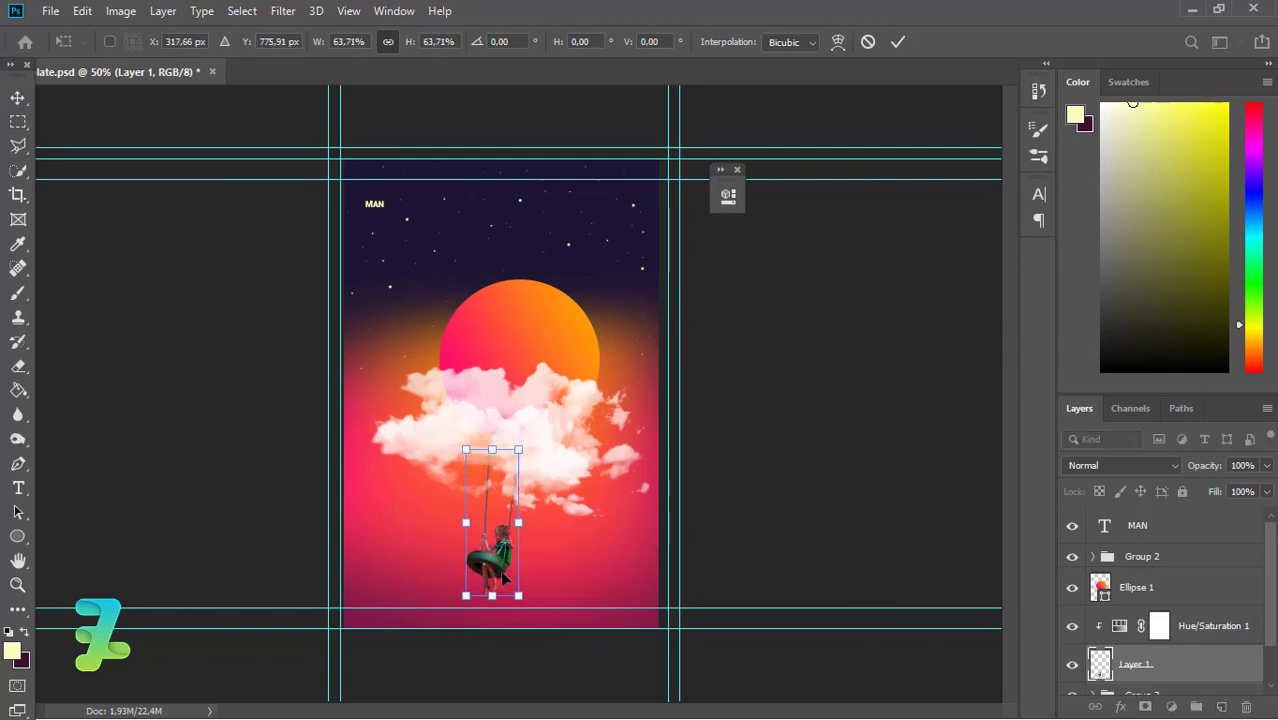
pyautogui.press('Return')
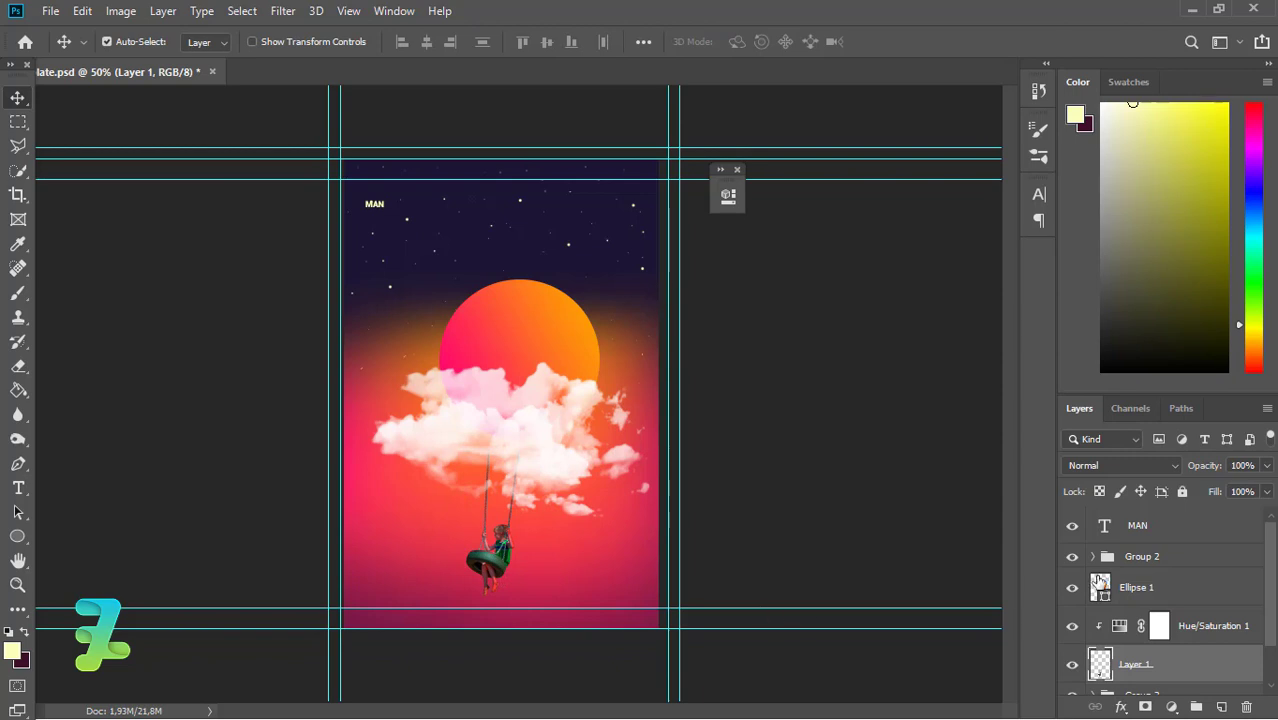
pyautogui.doubleClick(1106, 527)
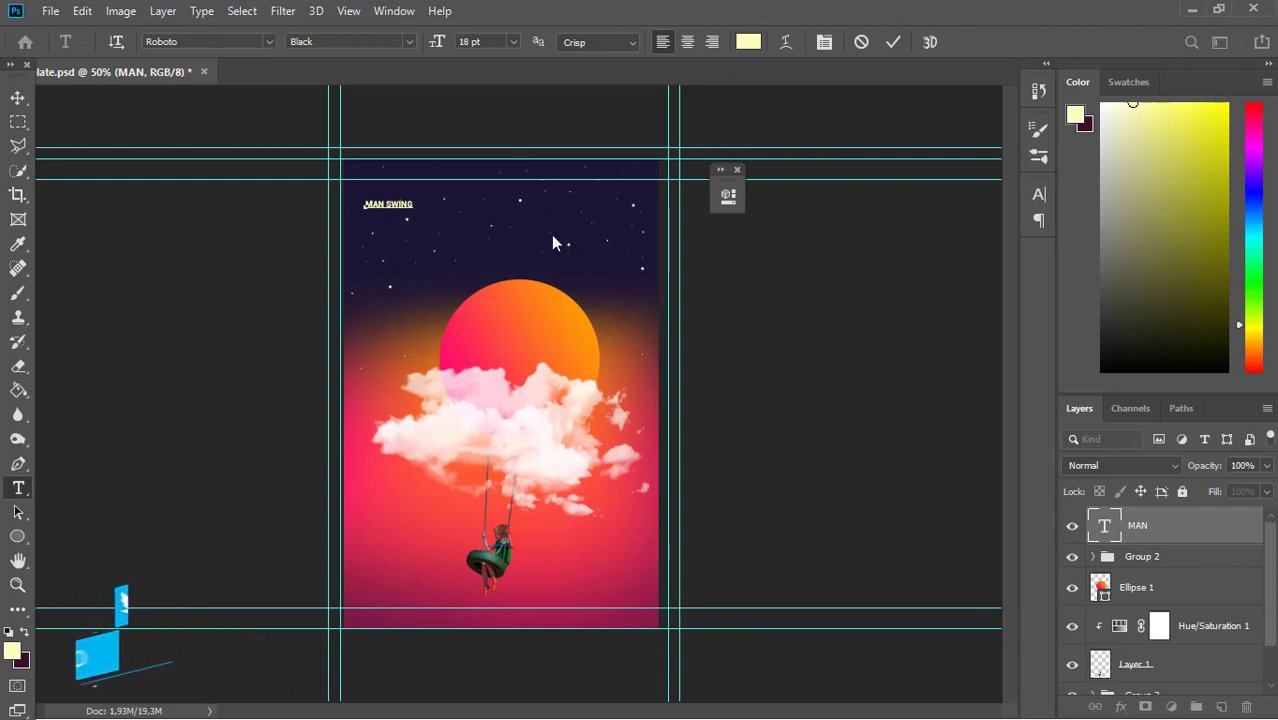
# - Commit the MAN SWING title and nudge it up and to the left
pyautogui.click(18, 97)
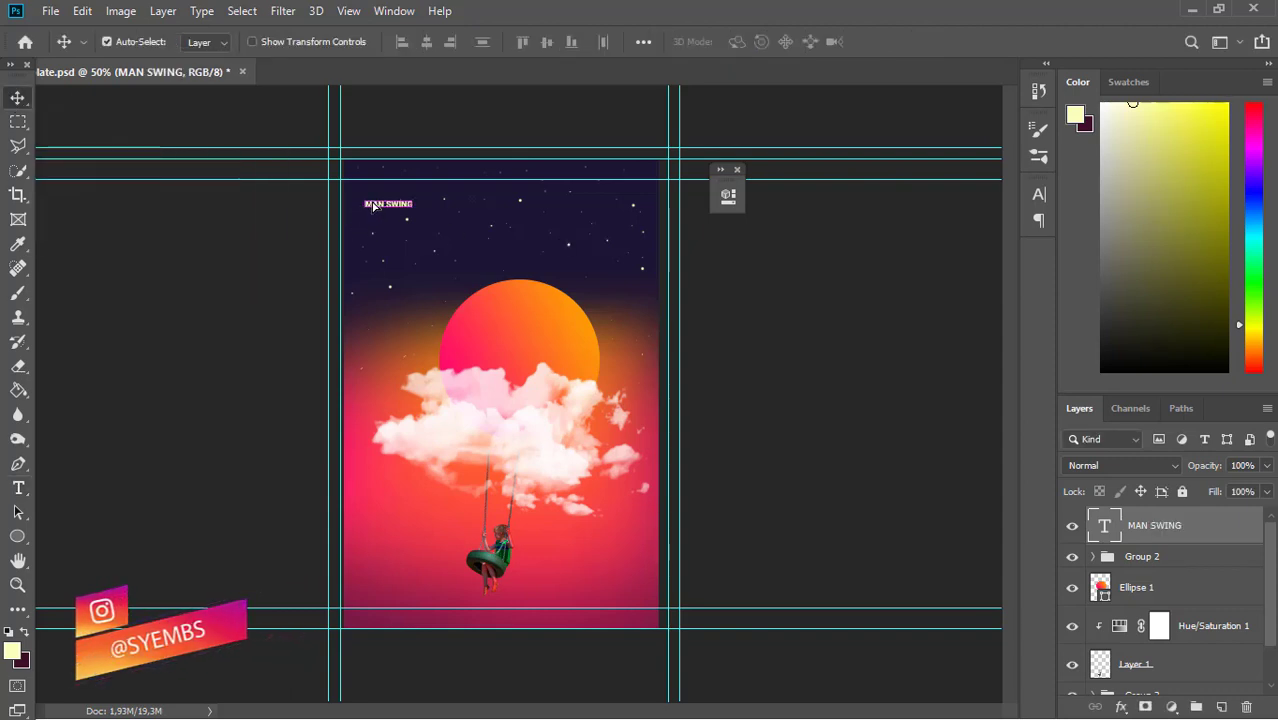
pyautogui.moveTo(380, 208); pyautogui.dragTo(372, 198)
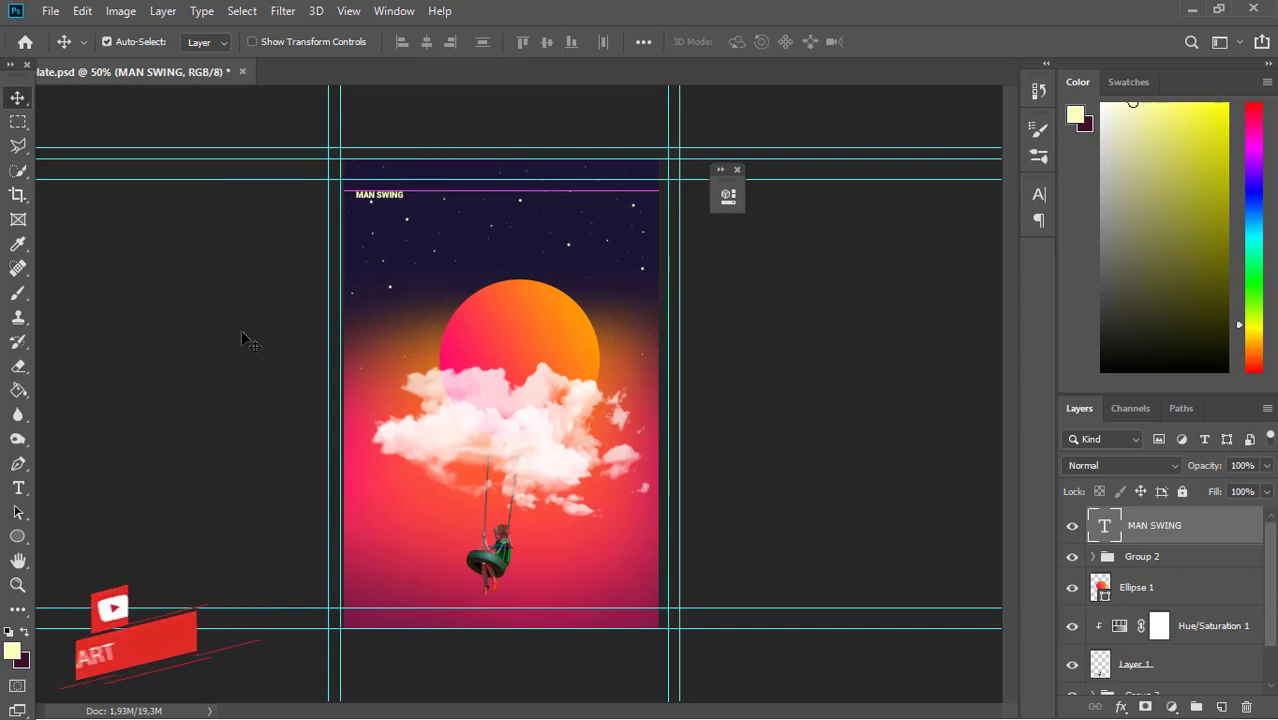
pyautogui.click(18, 488)
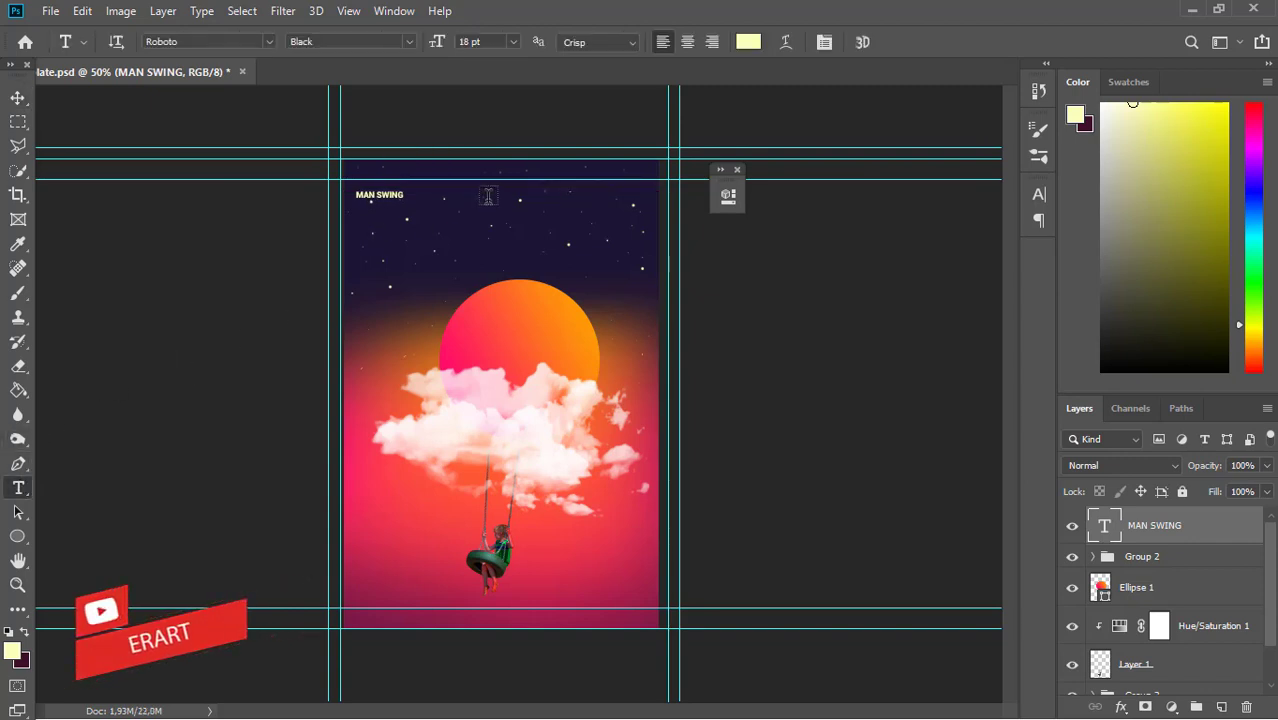
pyautogui.click(488, 220)
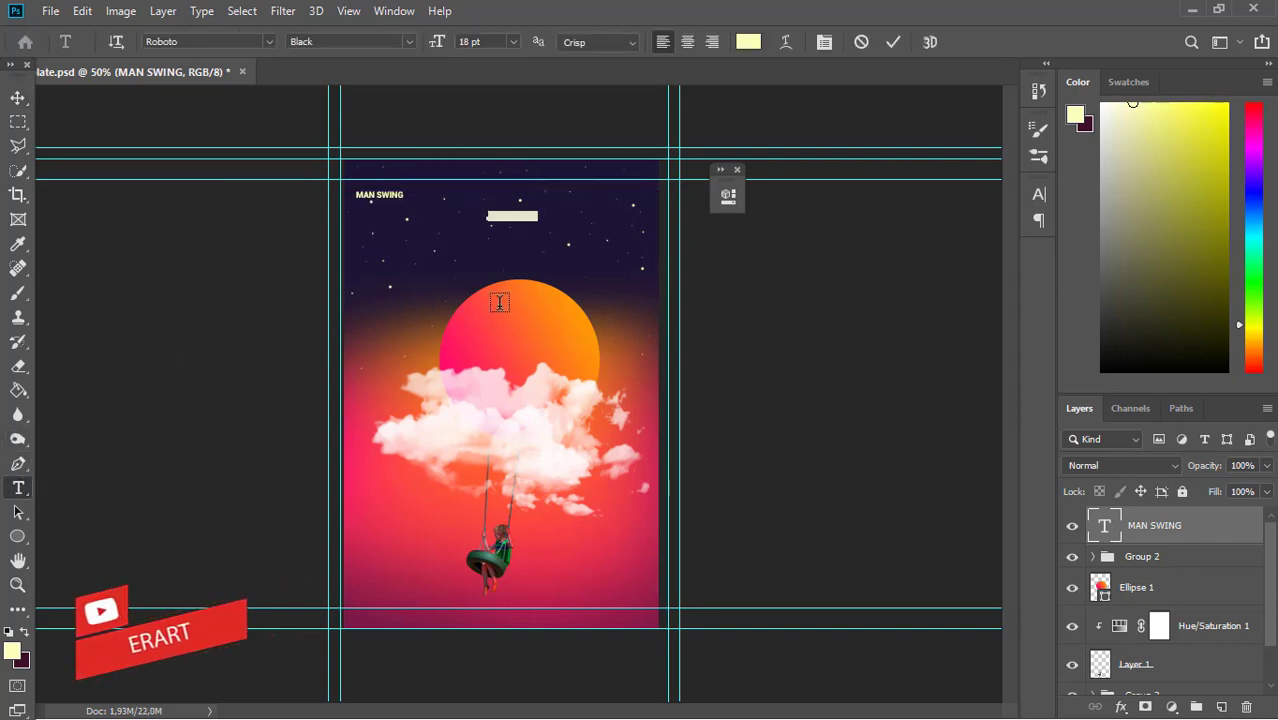
# - Add a 12 pt credit line with the artist's name and move it down the poster
pyautogui.write('HASYEMI BACHRET SAPARDAN')
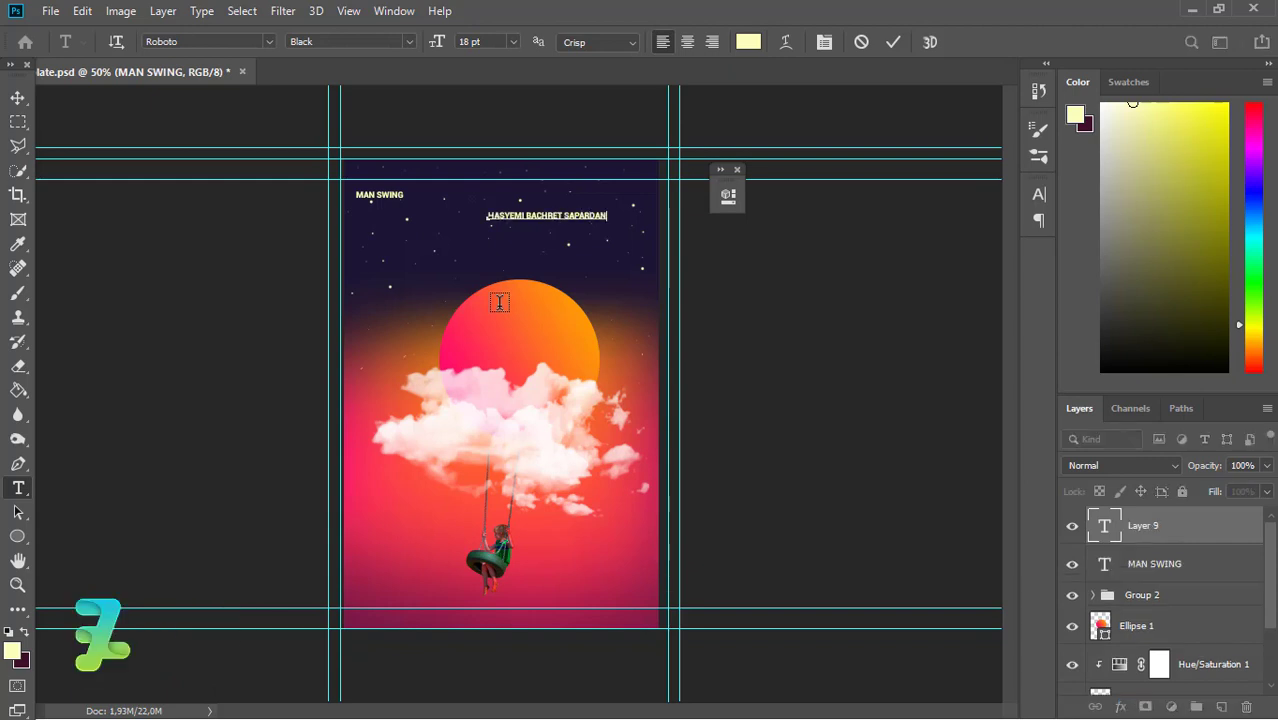
pyautogui.hotkey('ctrl', 'a')
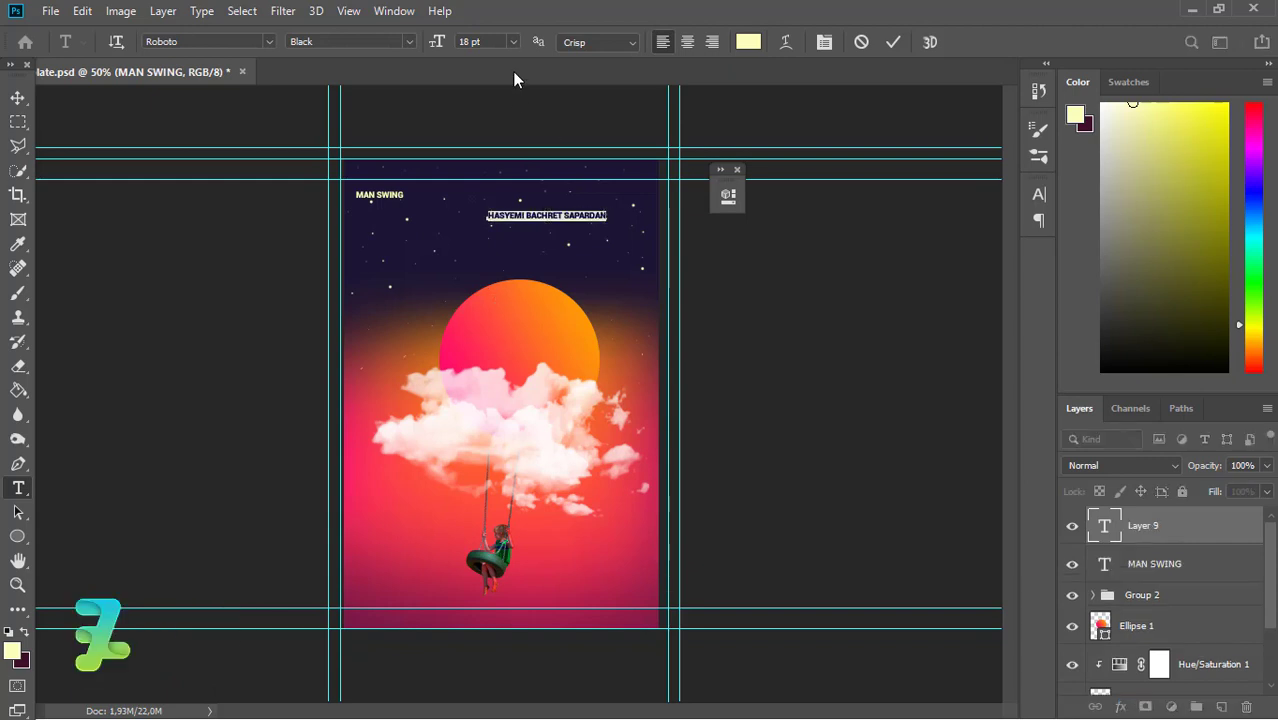
pyautogui.click(512, 42)
pyautogui.click(482, 155)
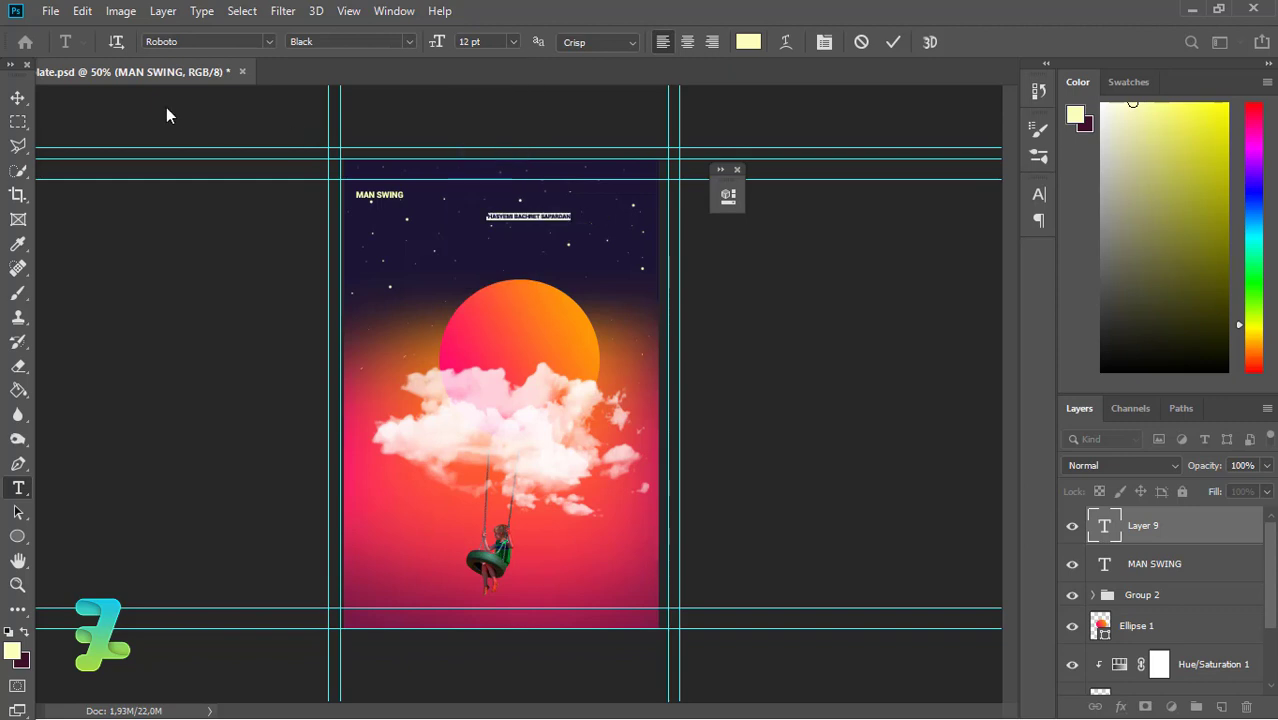
pyautogui.click(18, 96)
pyautogui.moveTo(512, 296)
pyautogui.mouseDown()
pyautogui.moveTo(498, 320)
pyautogui.moveTo(498, 602)
pyautogui.mouseUp()
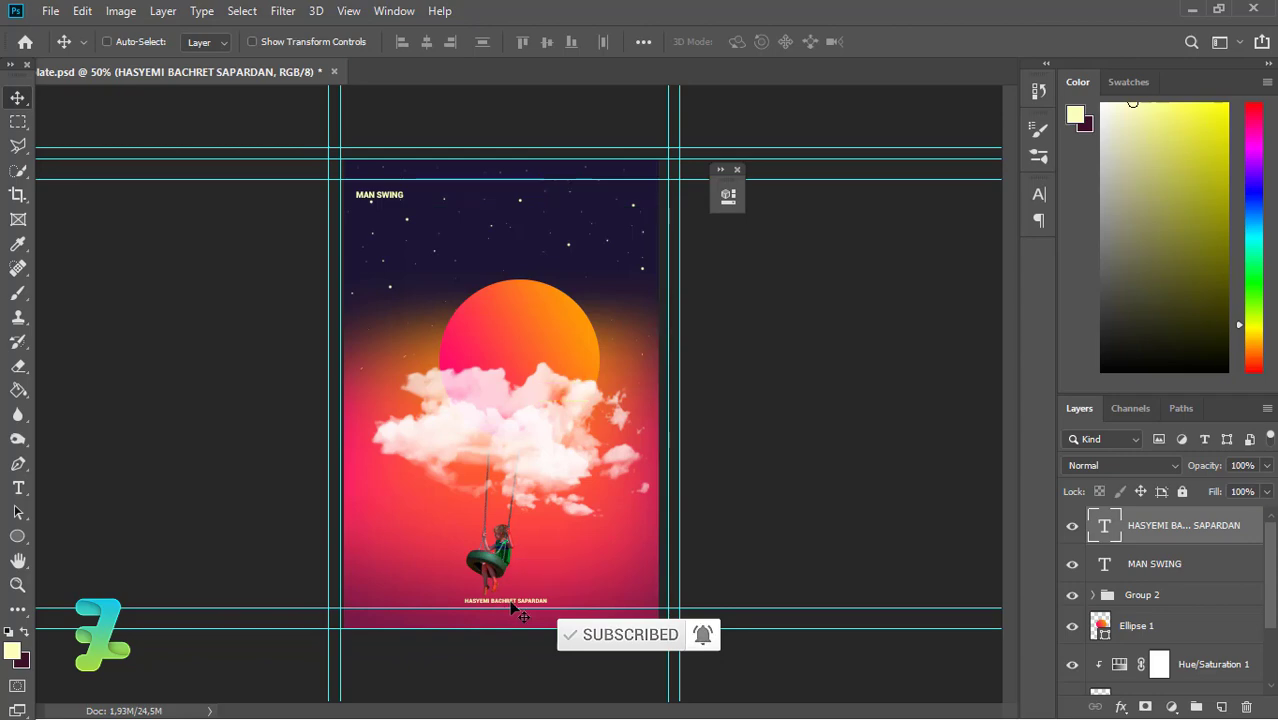
# - Select the entire canvas with Ctrl+A once the credit sits at the bottom
pyautogui.hotkey('ctrl', 'a')
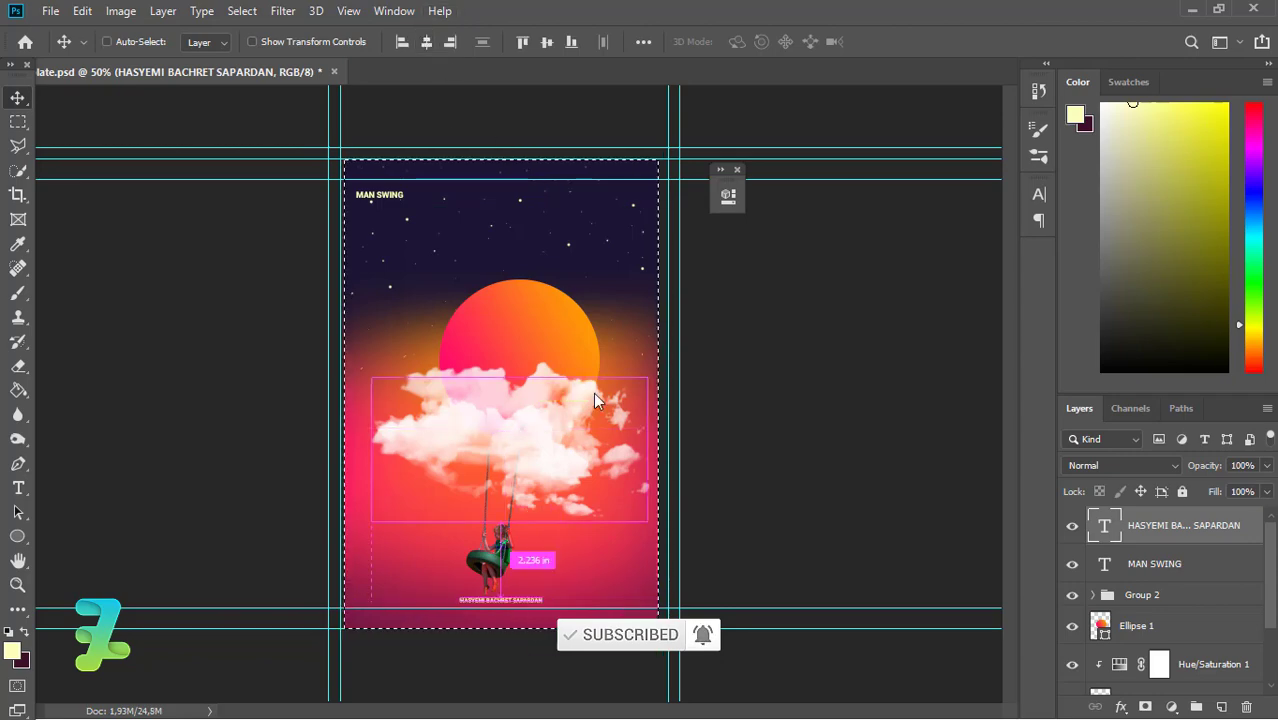